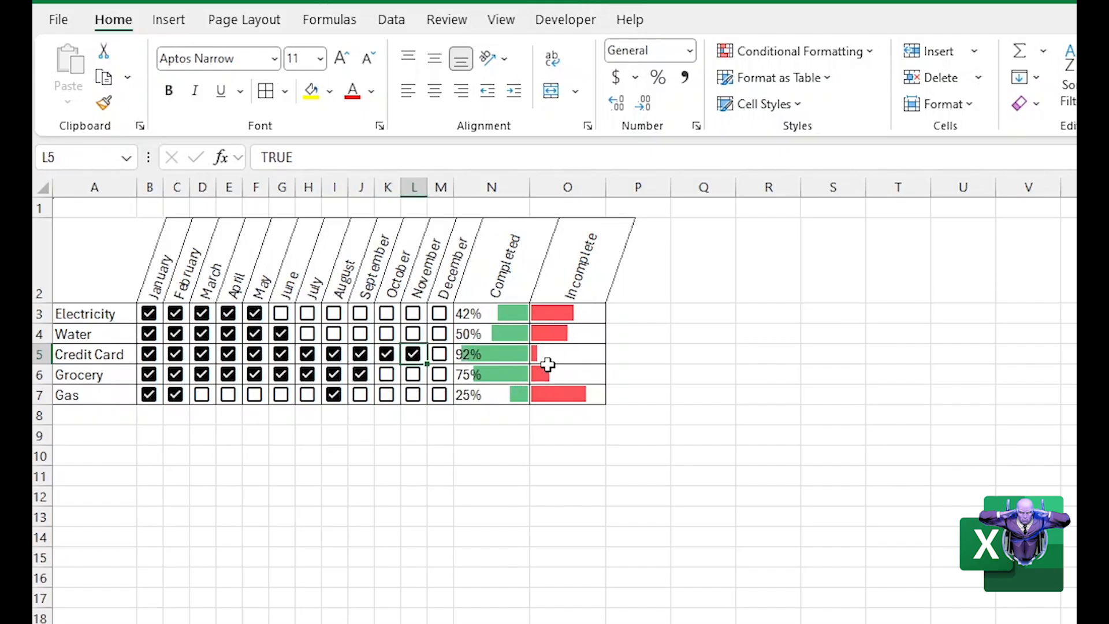
# Tick the Gas row's checkboxes for March through July and clear its August checkbox
pyautogui.click(203, 396)
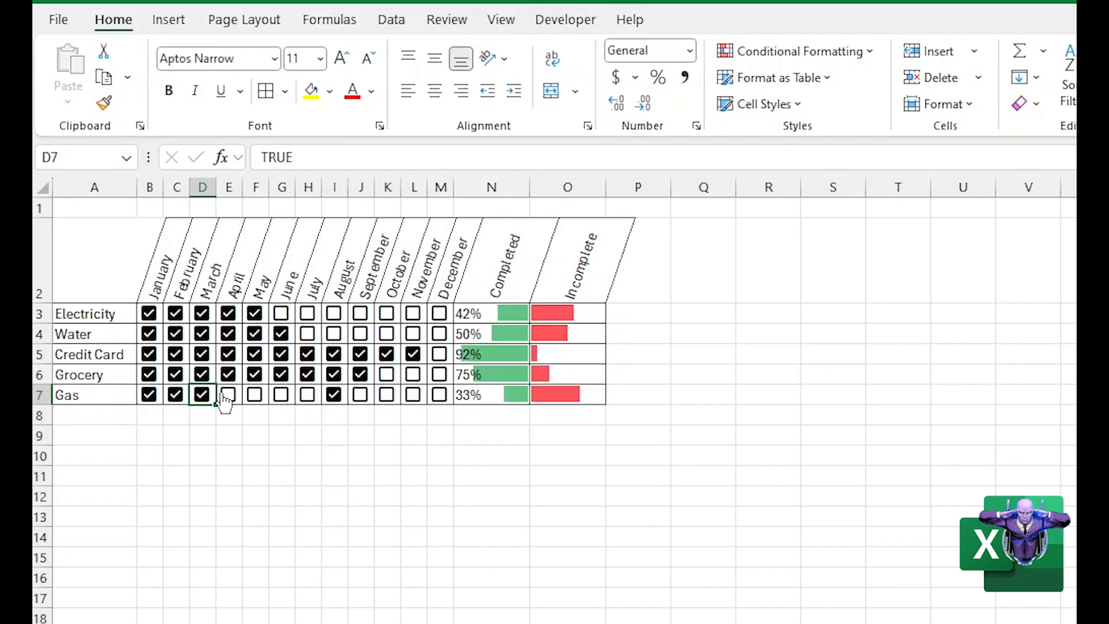
pyautogui.click(228, 396)
pyautogui.click(255, 395)
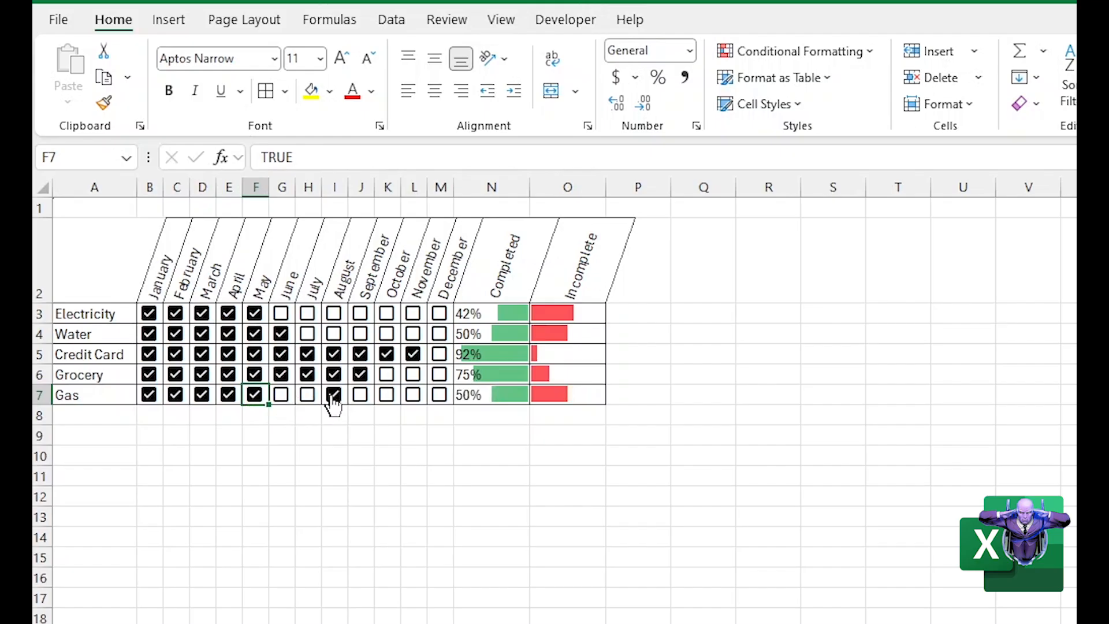
pyautogui.click(334, 395)
pyautogui.click(282, 396)
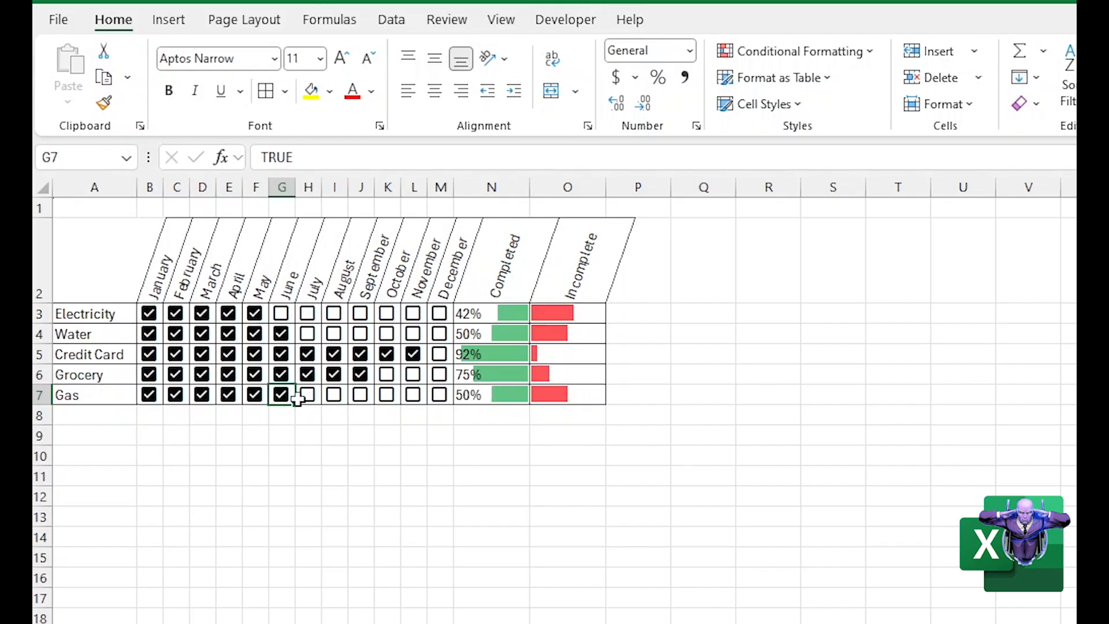
pyautogui.click(307, 395)
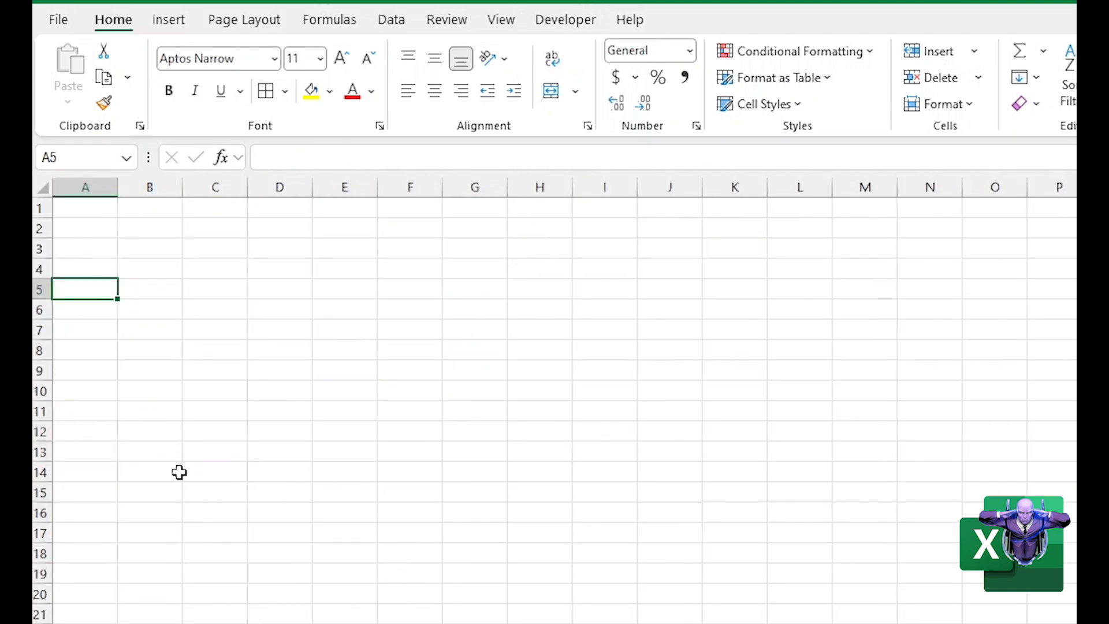
# On the blank sheet, list the bill names Electricity, Water, Credit Card and Car in cells A4 to A7
pyautogui.click(179, 471)
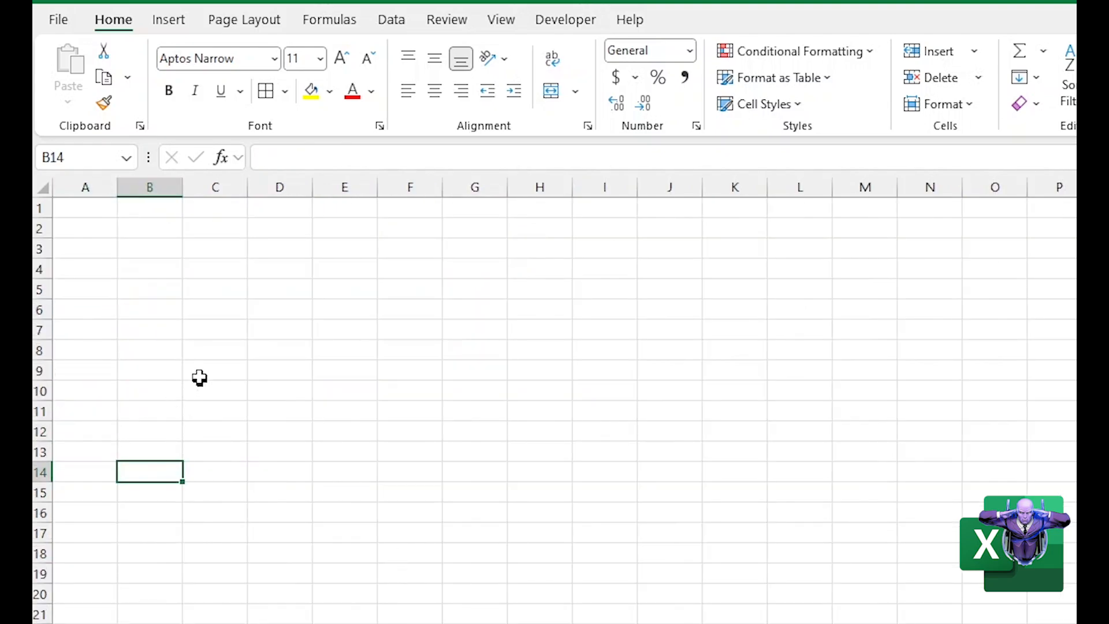
pyautogui.click(91, 273)
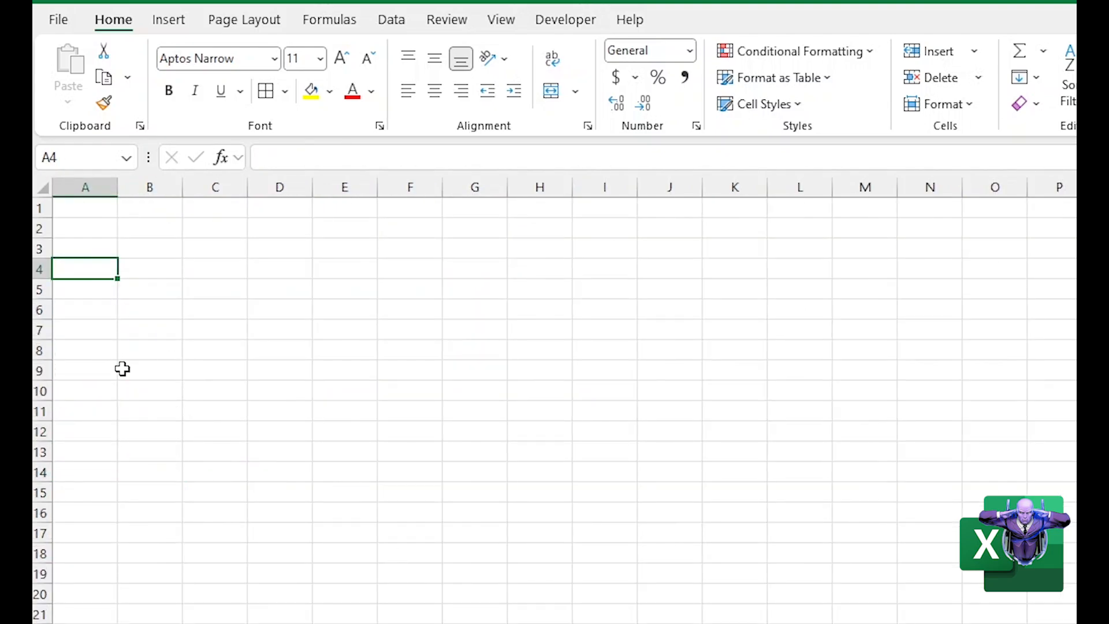
pyautogui.write('E')
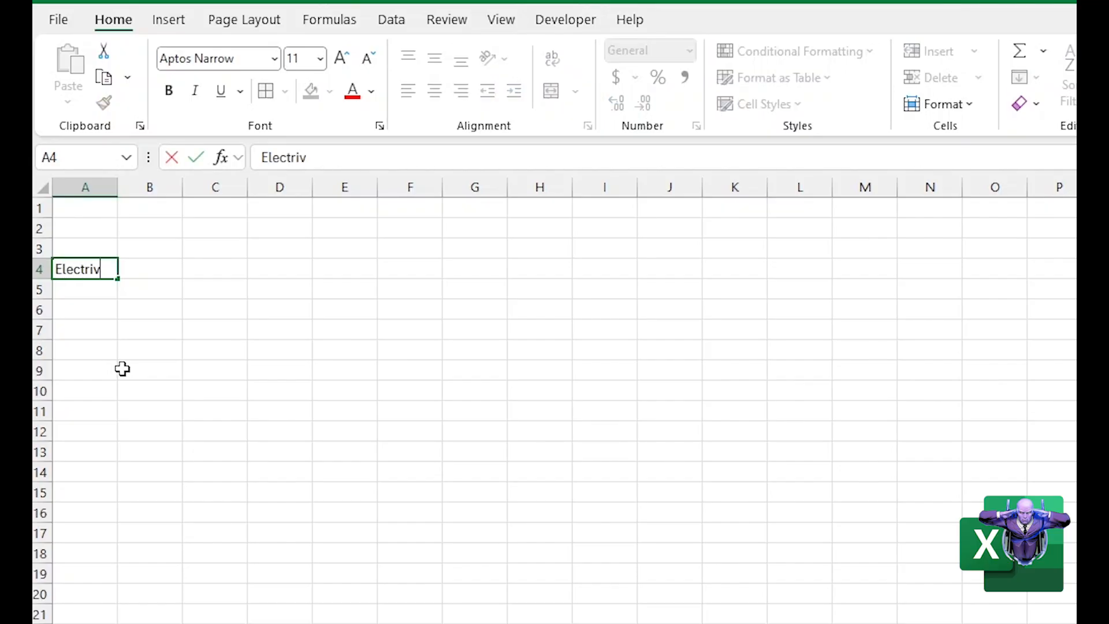
pyautogui.write('lectricity')
pyautogui.press('Return')
pyautogui.write('Water')
pyautogui.press('Return')
pyautogui.write('Credit Card')
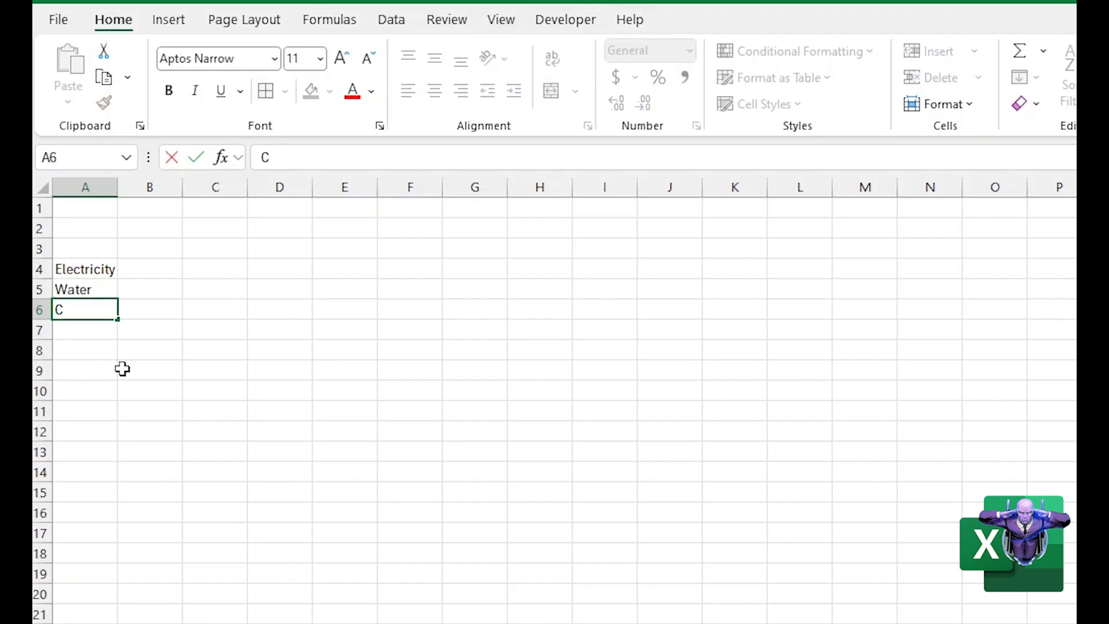
pyautogui.press('Return')
pyautogui.write('Car')
pyautogui.press('Return')
# Widen column A so that the bill name Credit Card fits inside it
pyautogui.press('Up')
pyautogui.press('Up')
pyautogui.press('Up')
pyautogui.press('Up')
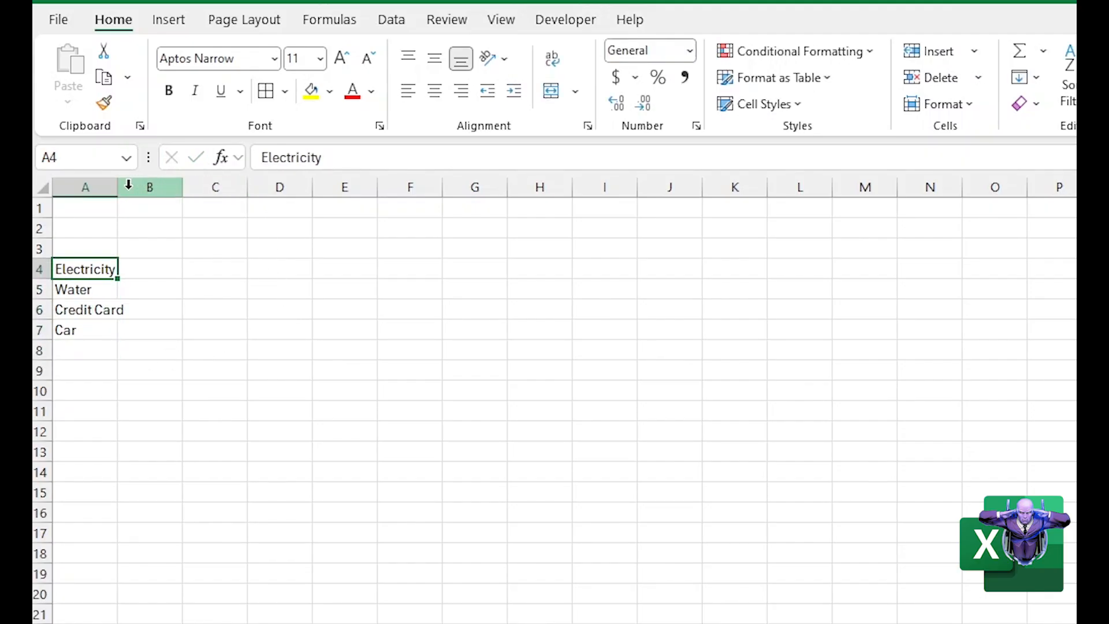
pyautogui.moveTo(117, 190); pyautogui.dragTo(146, 191)
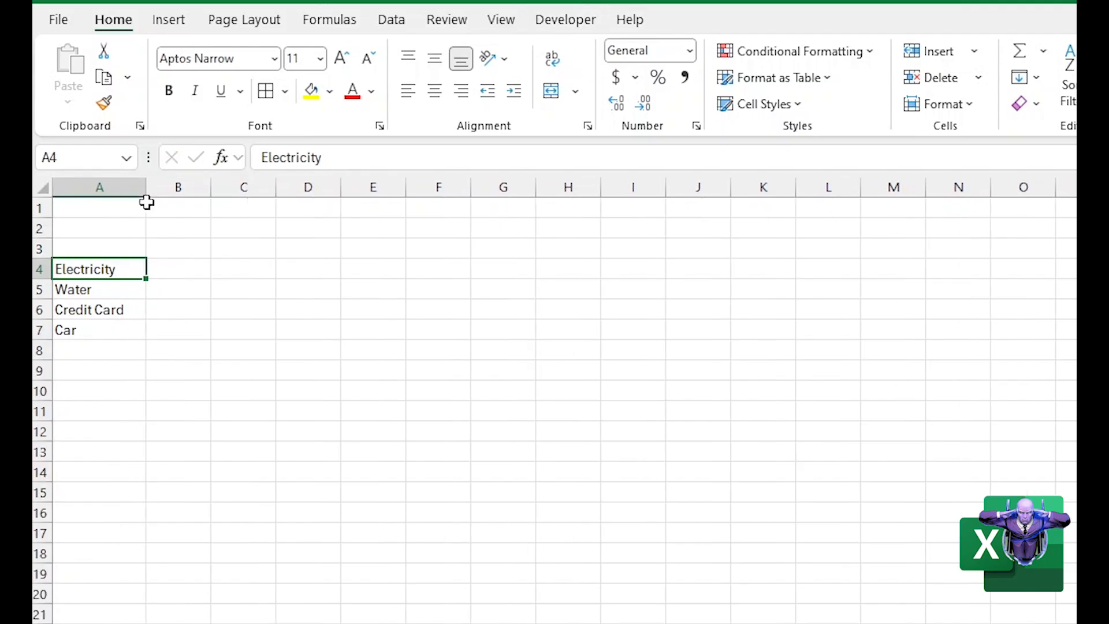
pyautogui.click(192, 383)
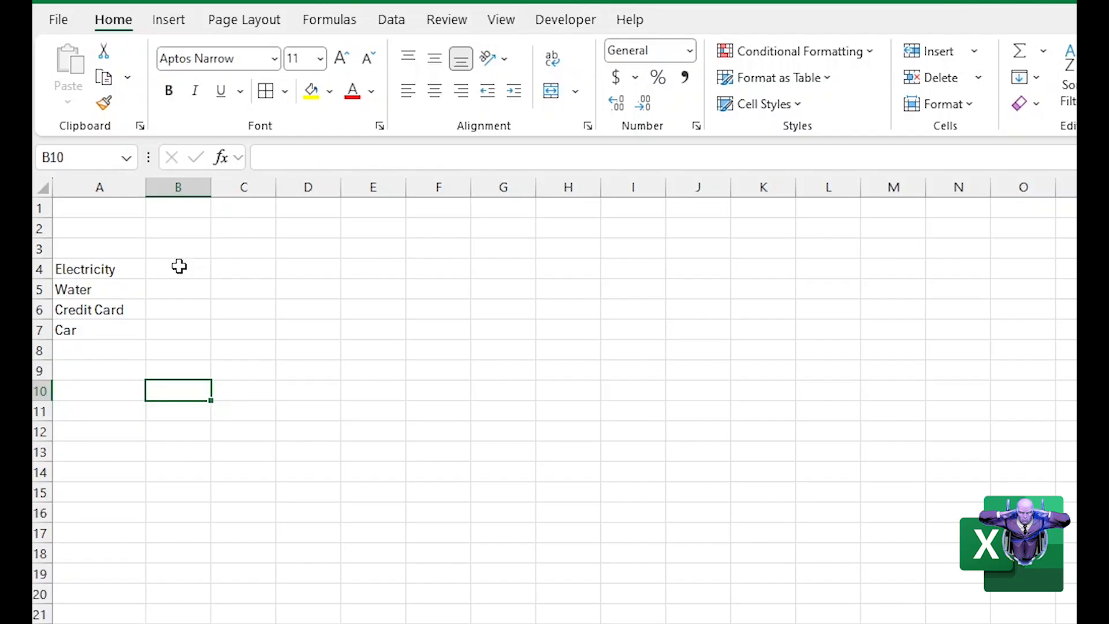
pyautogui.click(173, 185)
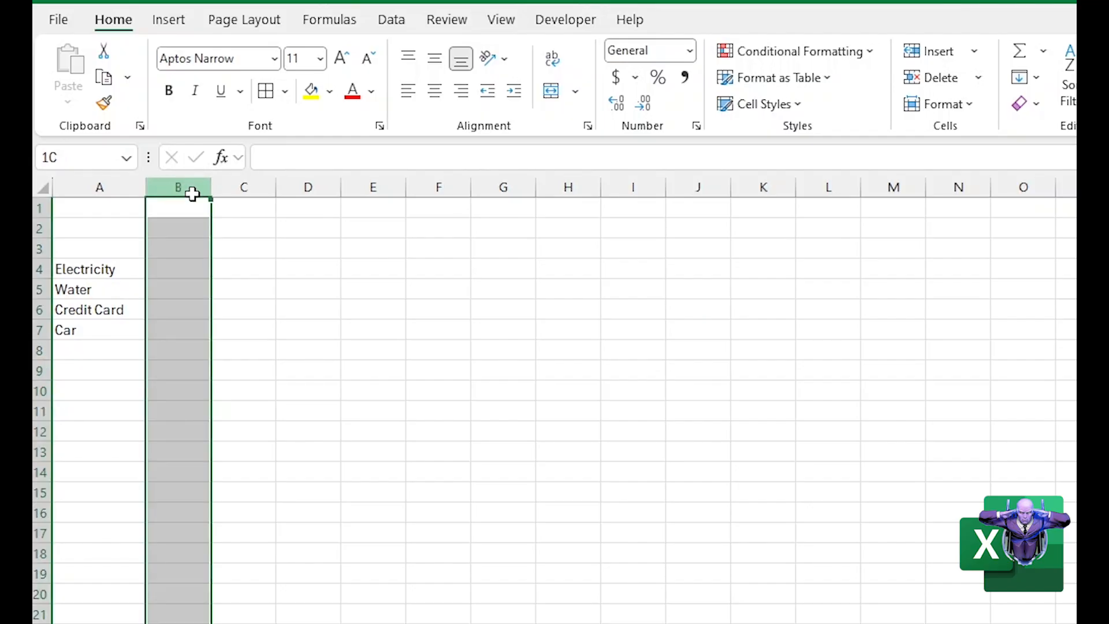
pyautogui.click(247, 355)
pyautogui.moveTo(247, 358); pyautogui.dragTo(167, 318)
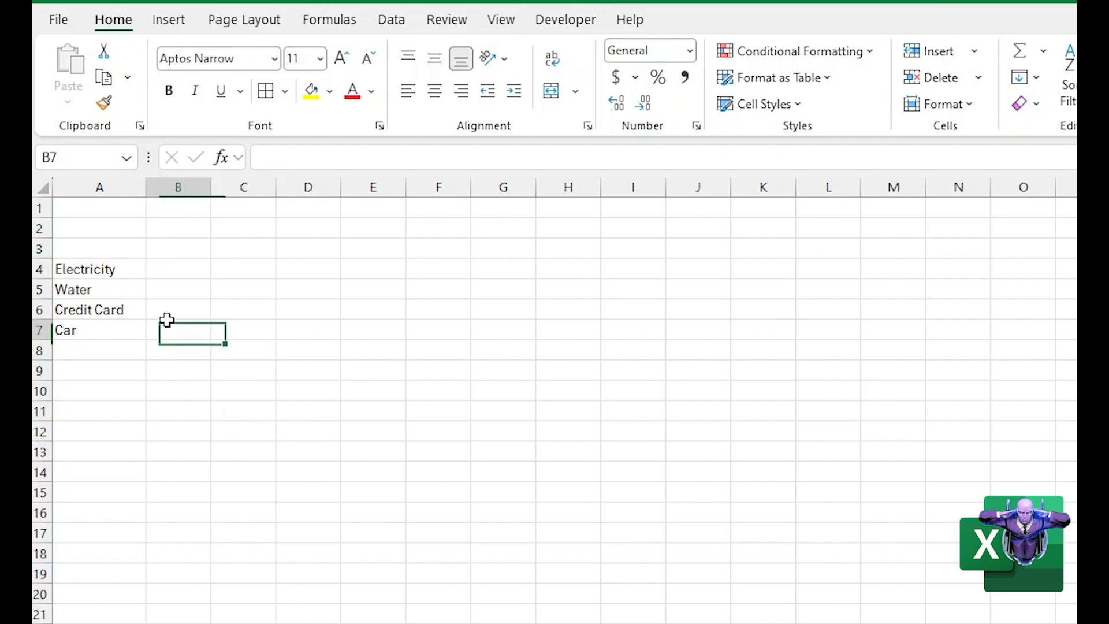
# Enter the heading January in cell B3, above the bill rows
pyautogui.click(159, 253)
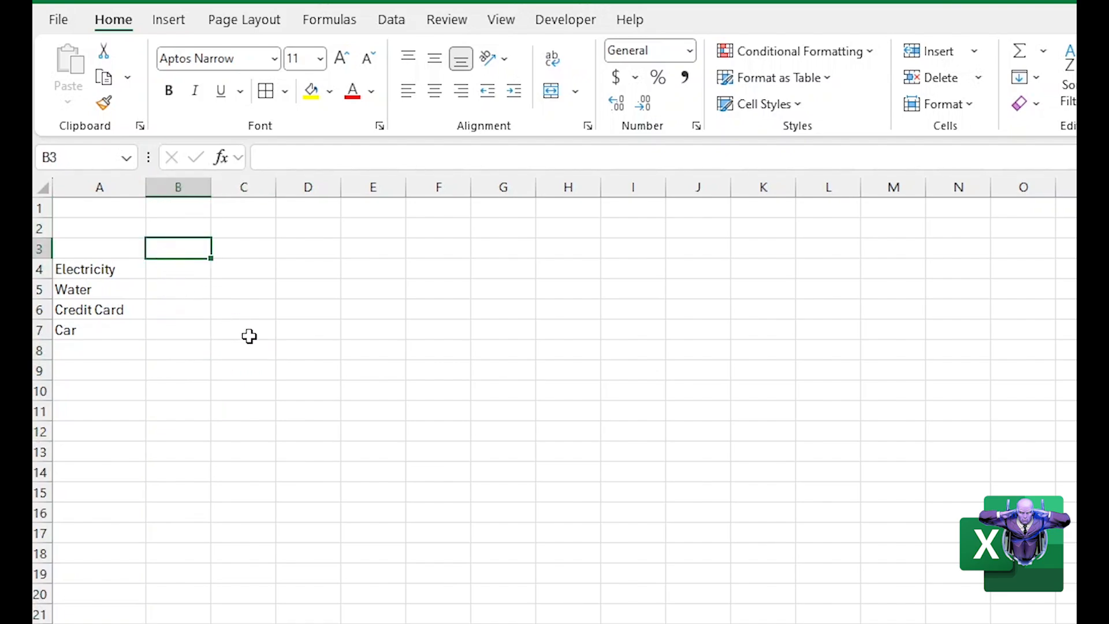
pyautogui.write('January')
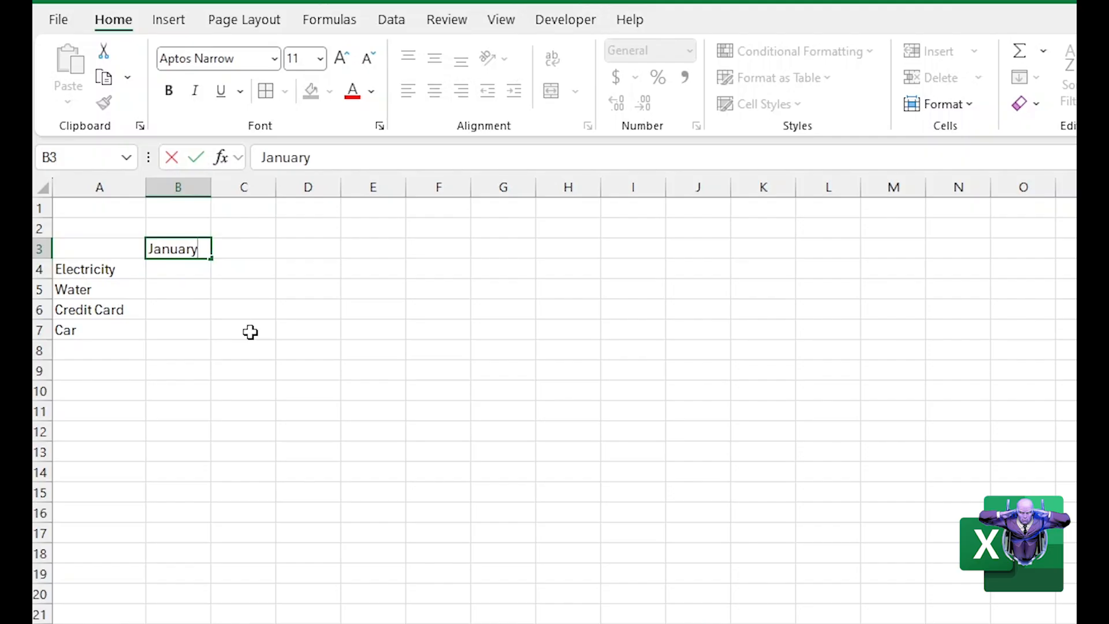
pyautogui.press('Return')
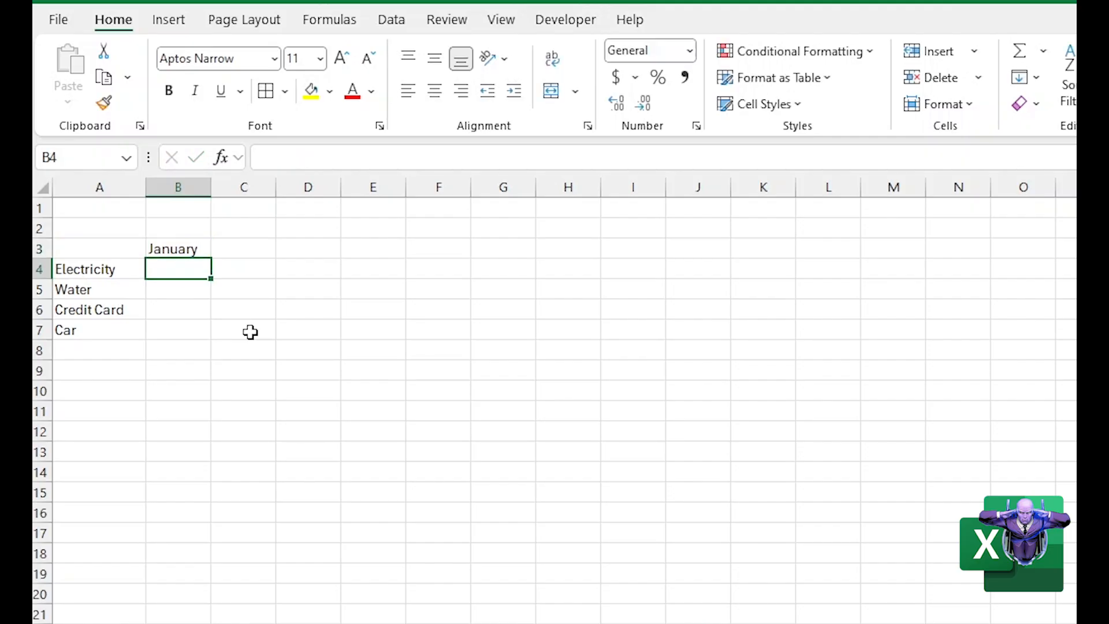
# Angle the January heading in B3 counterclockwise and narrow column B to about checkbox width
pyautogui.press('Up')
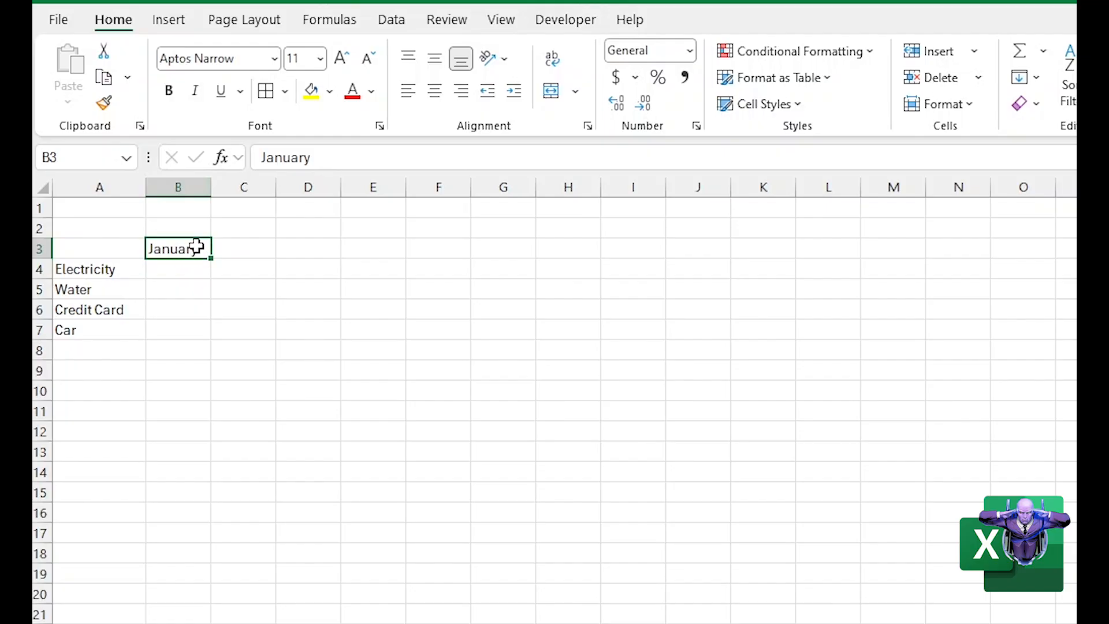
pyautogui.click(189, 292)
pyautogui.click(190, 249)
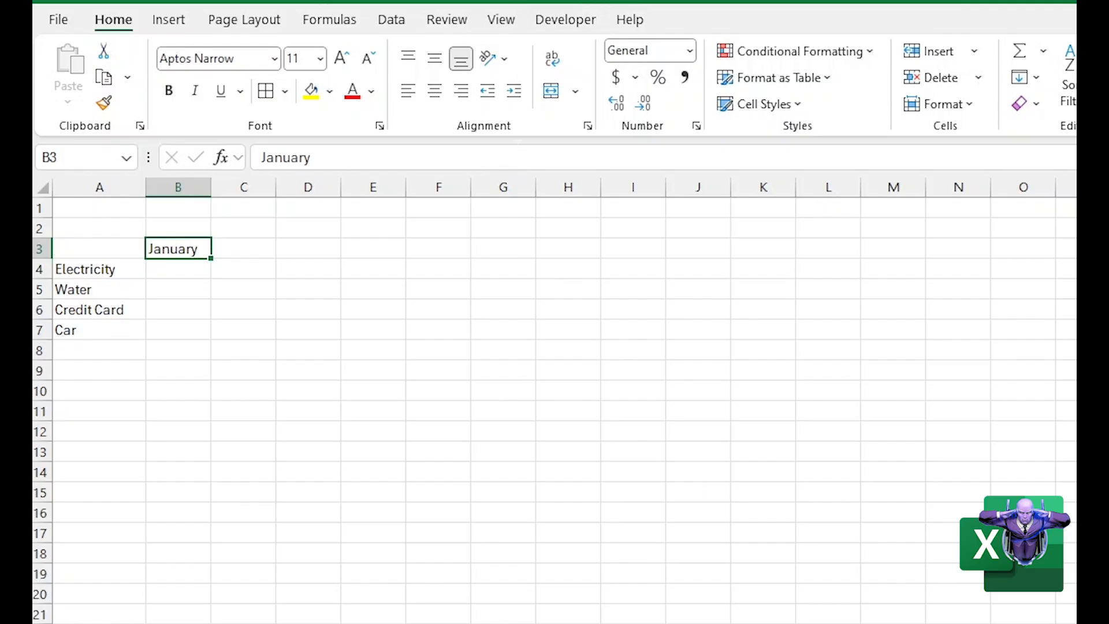
pyautogui.click(507, 62)
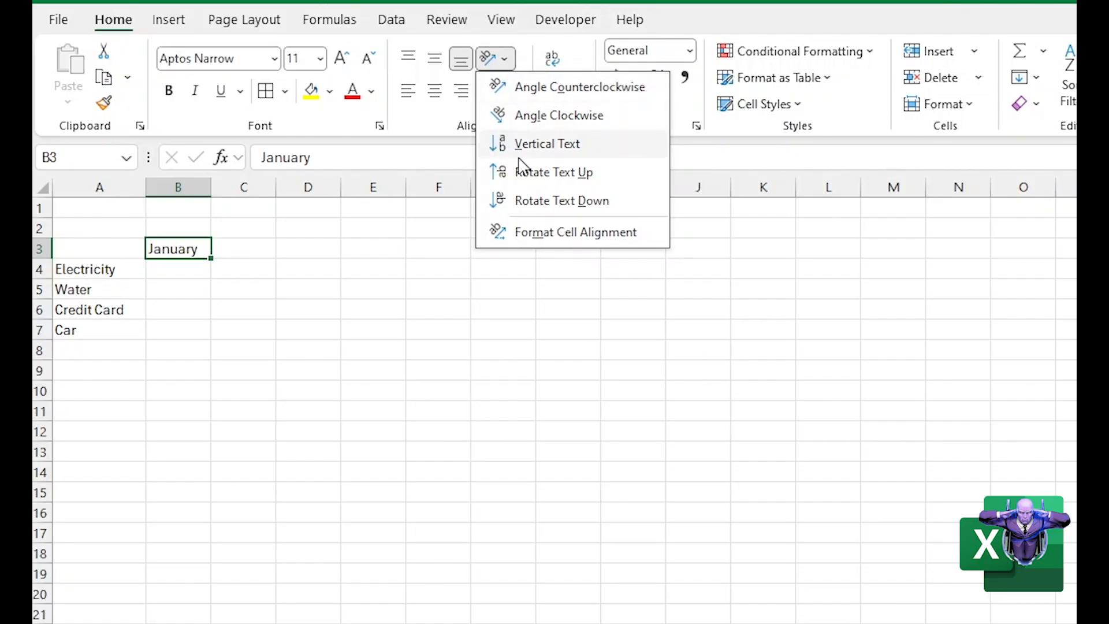
pyautogui.click(512, 92)
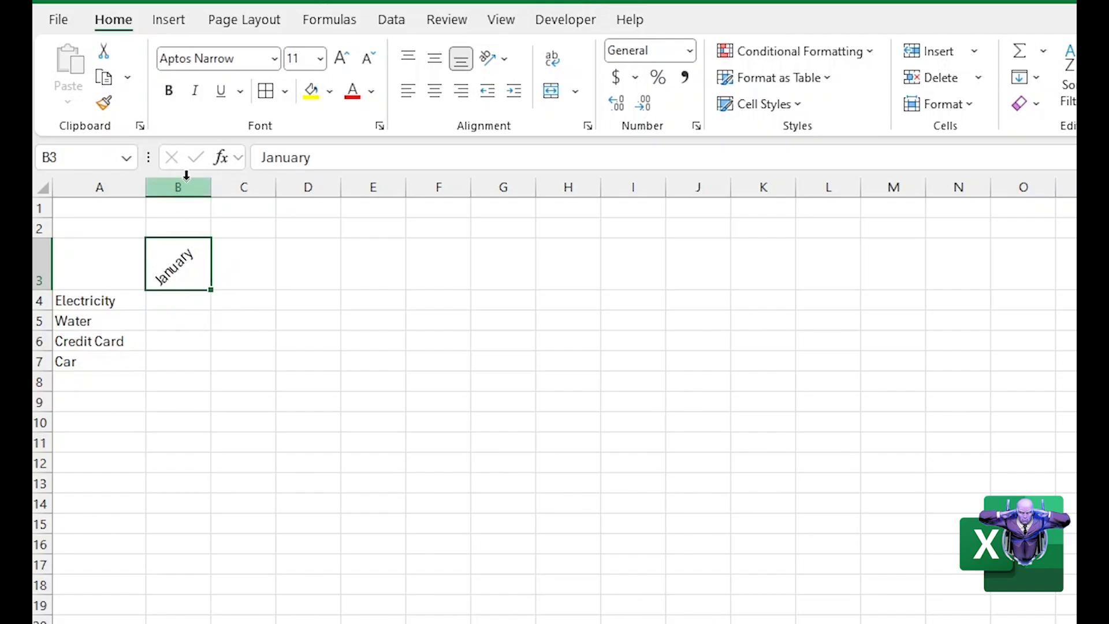
pyautogui.moveTo(211, 185); pyautogui.dragTo(175, 188)
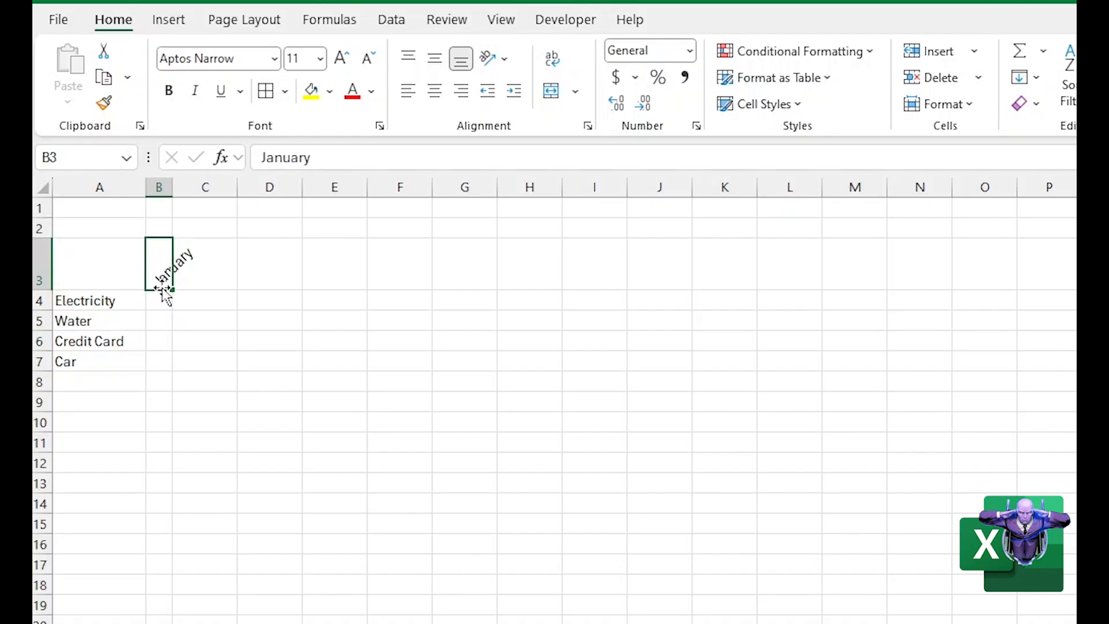
# Enter February in cell C3 and angle the heading counterclockwise
pyautogui.click(219, 276)
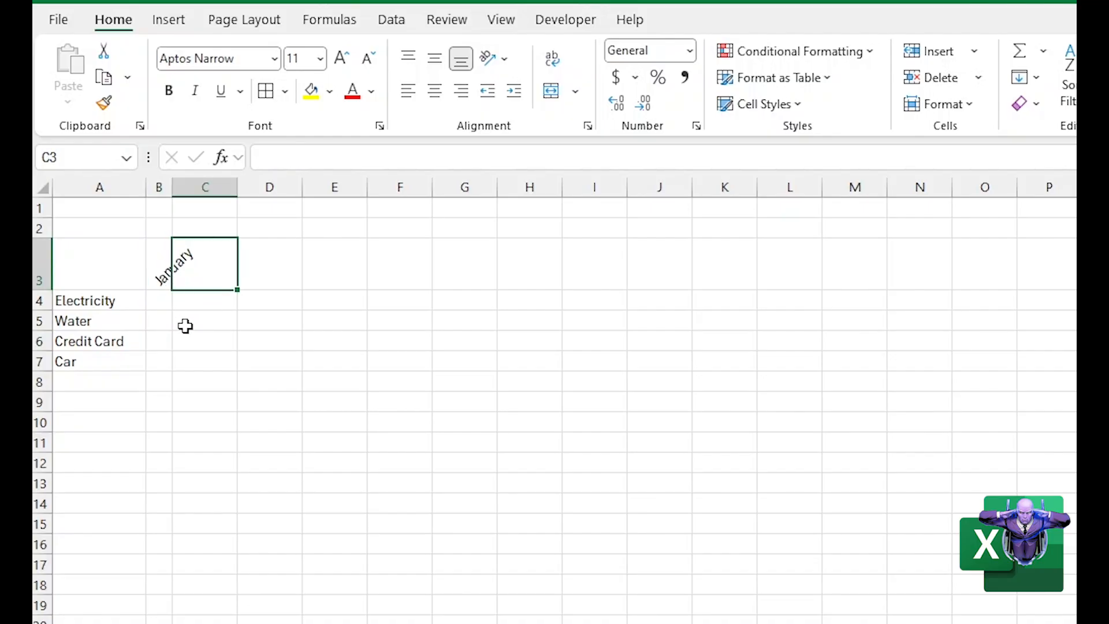
pyautogui.write('February')
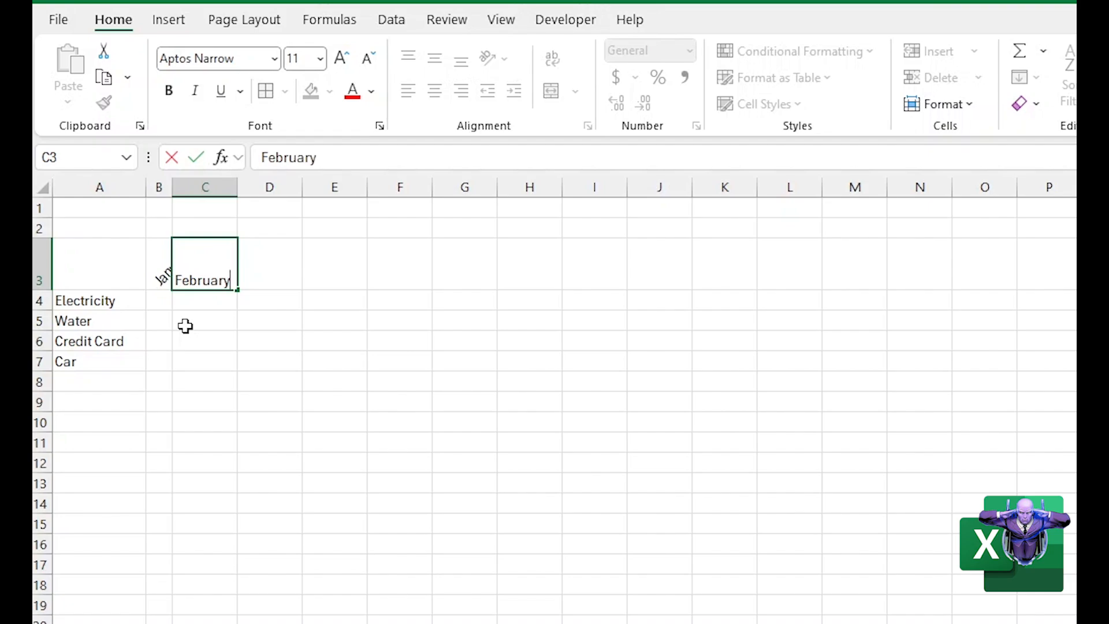
pyautogui.press('Return')
pyautogui.press('Up')
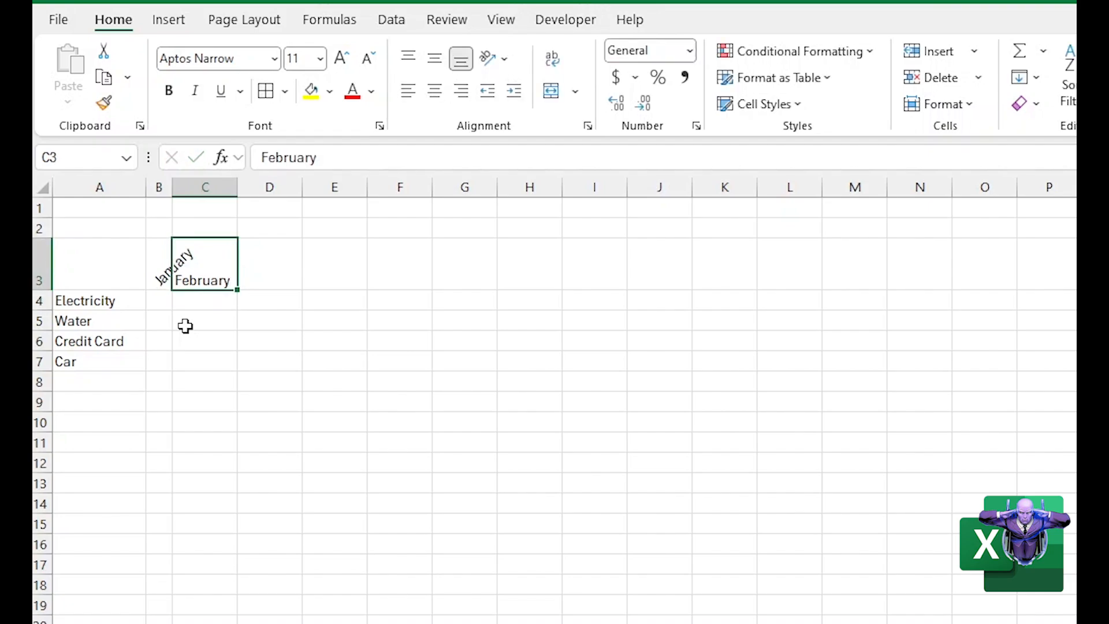
pyautogui.click(489, 58)
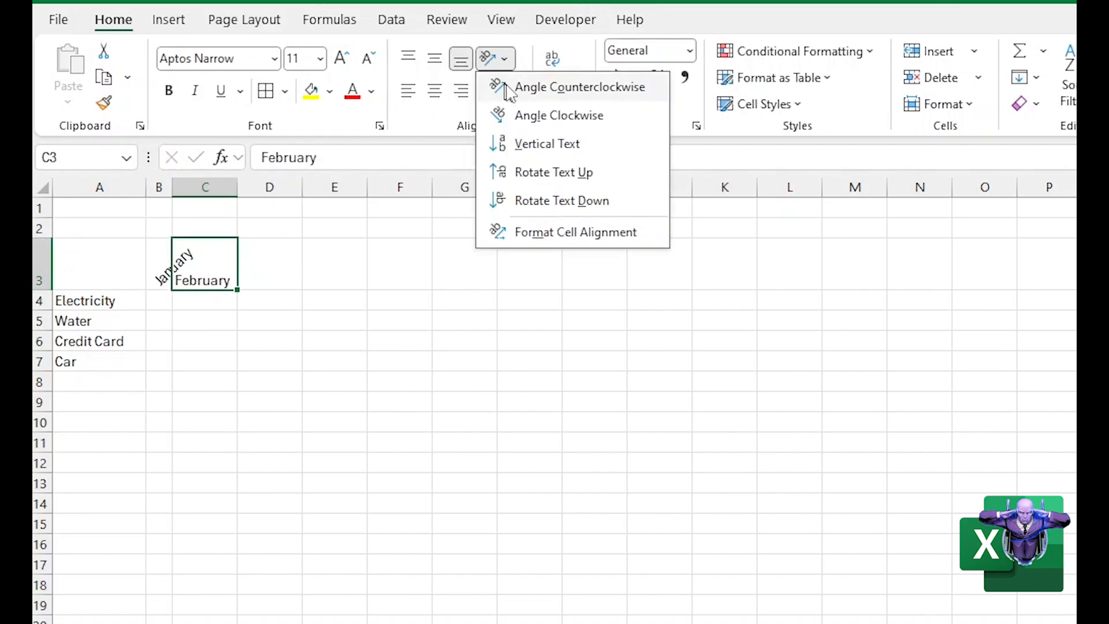
pyautogui.click(505, 89)
pyautogui.click(203, 312)
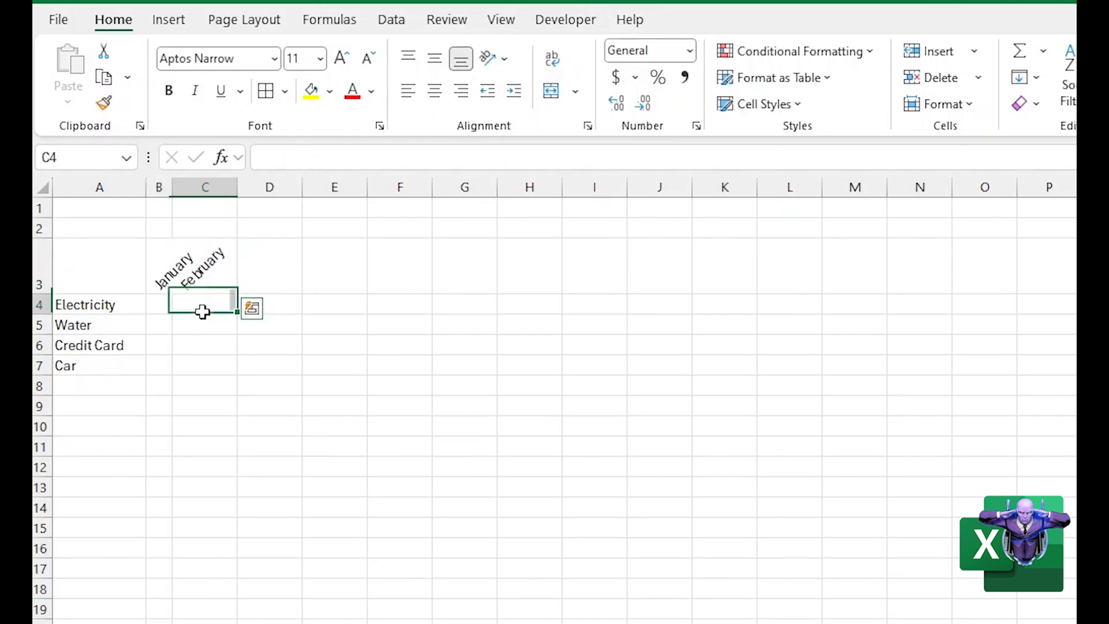
# Extend the January and February headings in B3:C3 across row 3 through December in column M
pyautogui.click(158, 284)
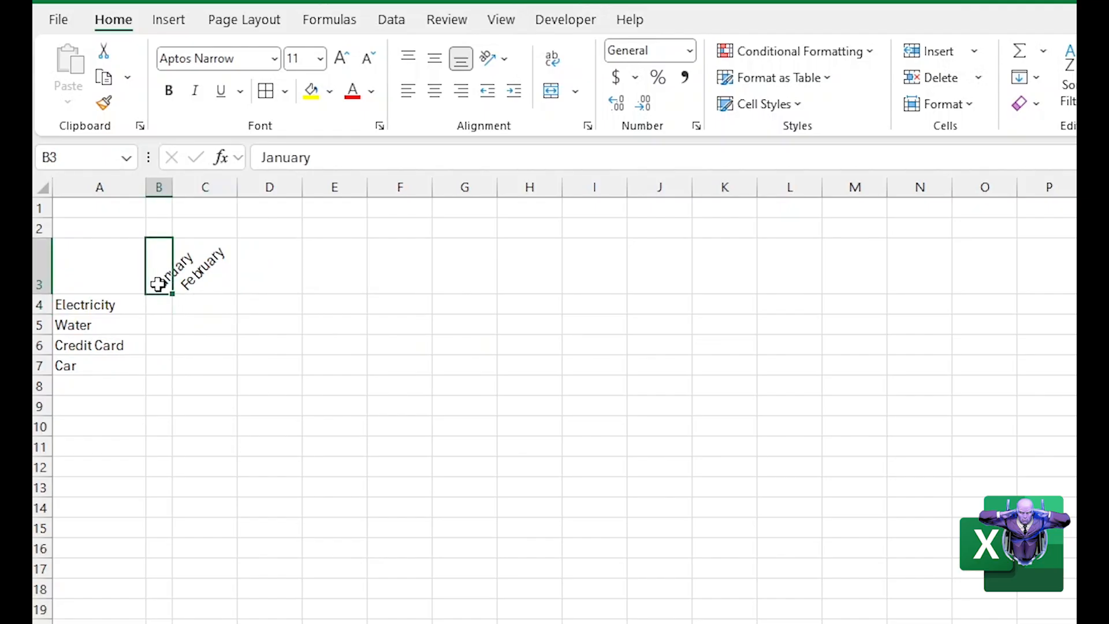
pyautogui.moveTo(157, 284); pyautogui.dragTo(191, 284)
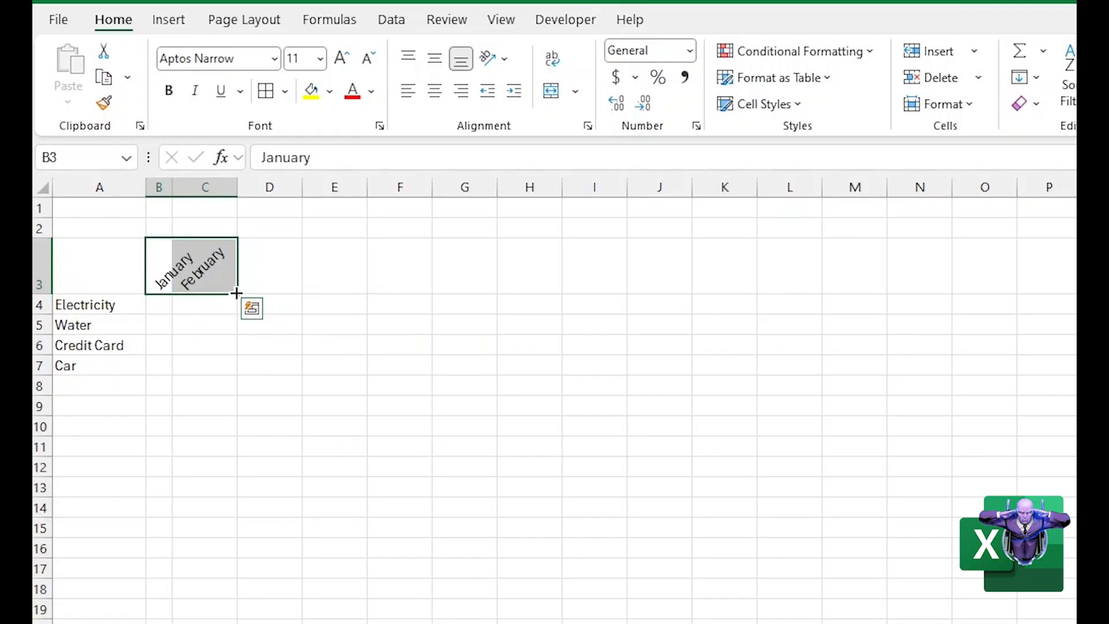
pyautogui.moveTo(239, 293); pyautogui.dragTo(868, 286)
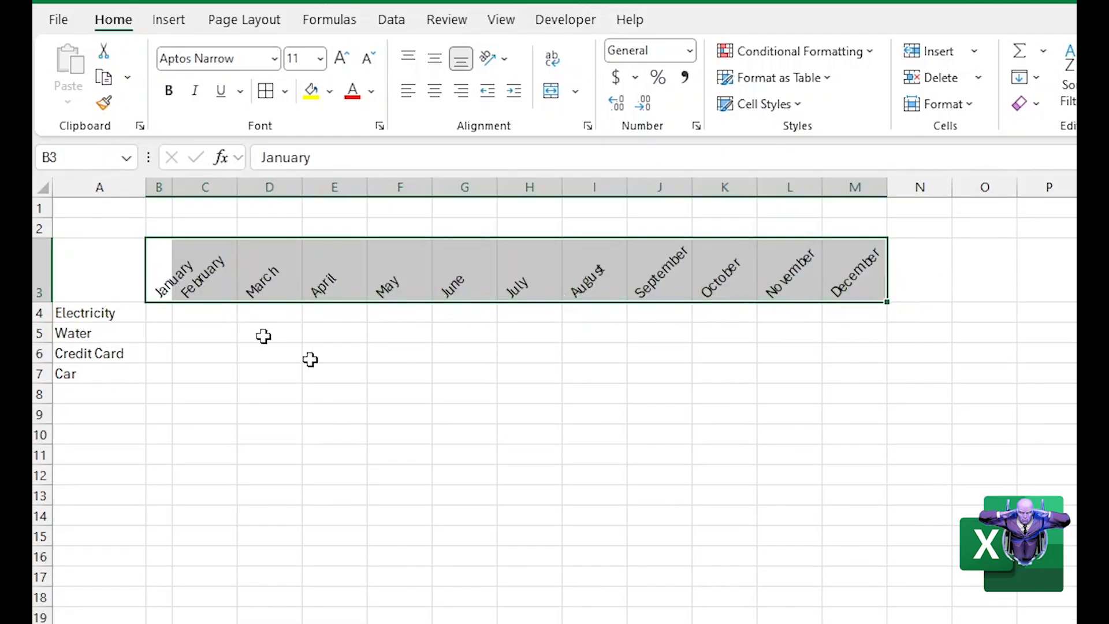
pyautogui.click(284, 396)
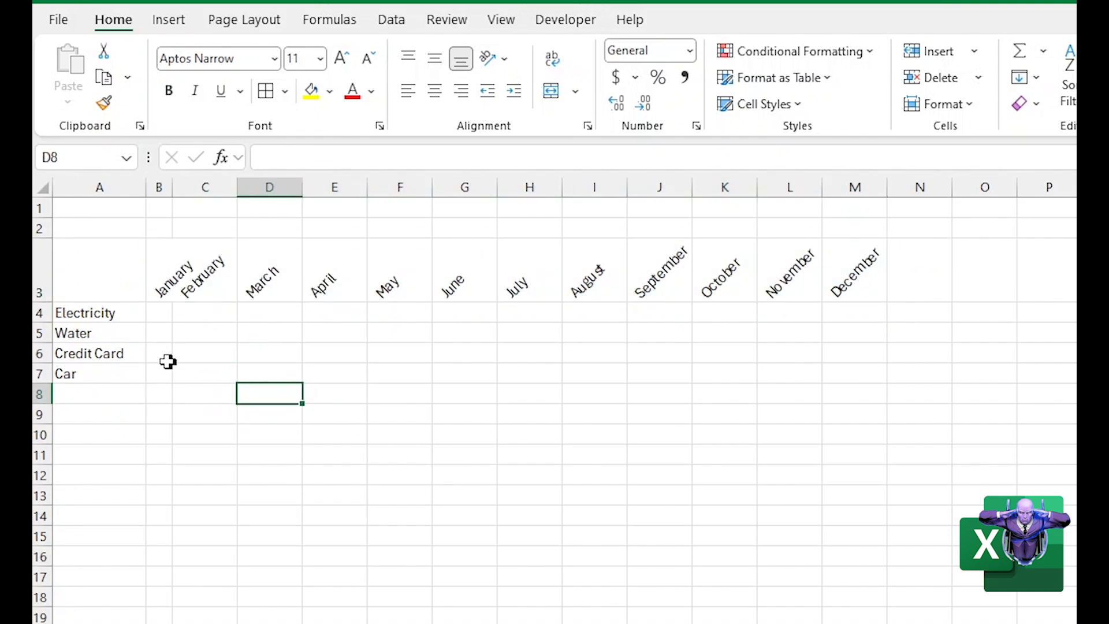
pyautogui.click(159, 321)
pyautogui.click(159, 334)
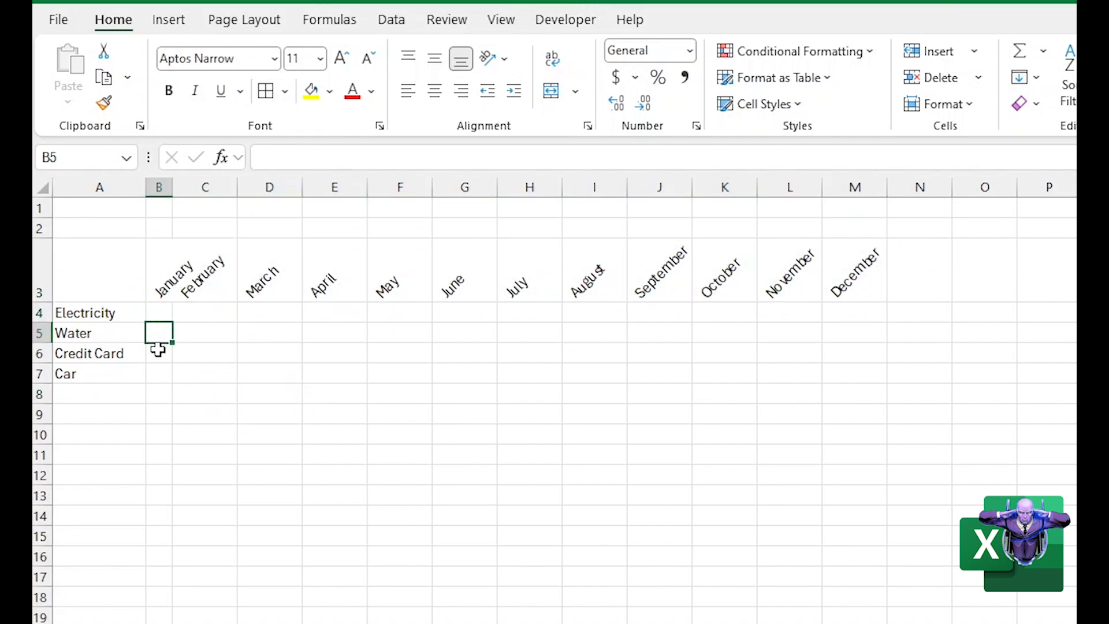
pyautogui.click(158, 353)
pyautogui.moveTo(158, 186)
pyautogui.mouseDown()
pyautogui.moveTo(722, 209)
pyautogui.moveTo(871, 203)
pyautogui.moveTo(834, 203)
pyautogui.mouseUp()
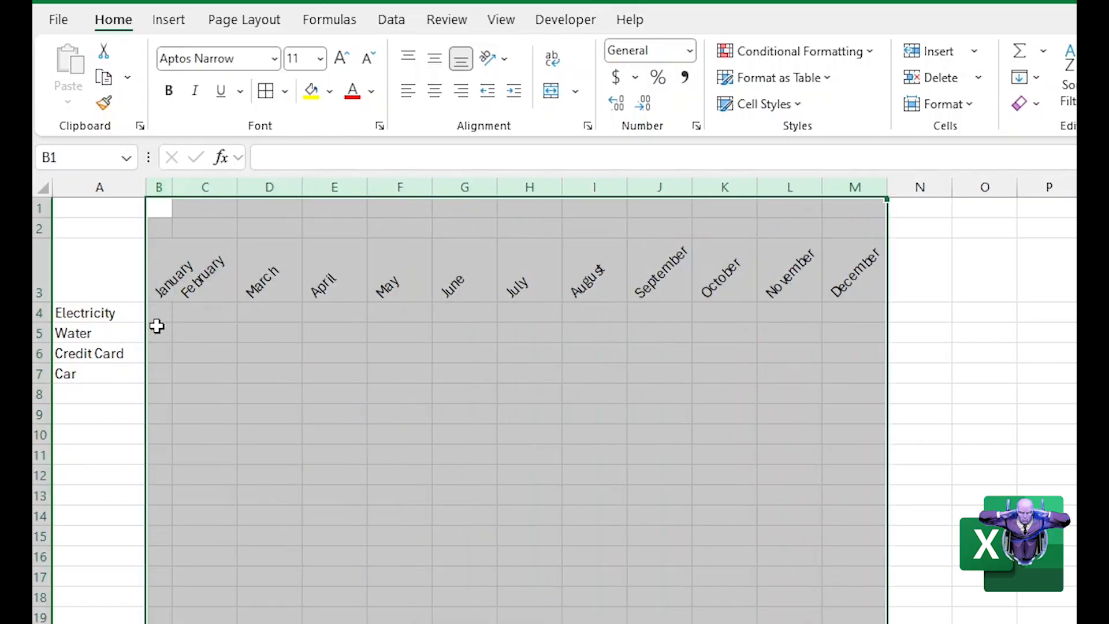
pyautogui.click(232, 408)
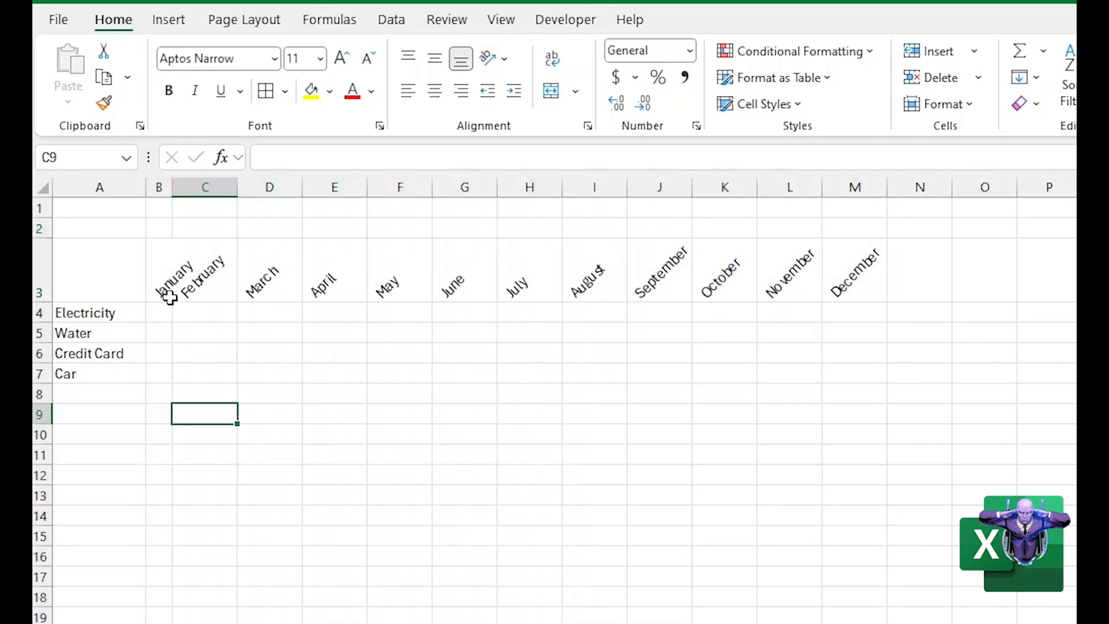
pyautogui.click(159, 189)
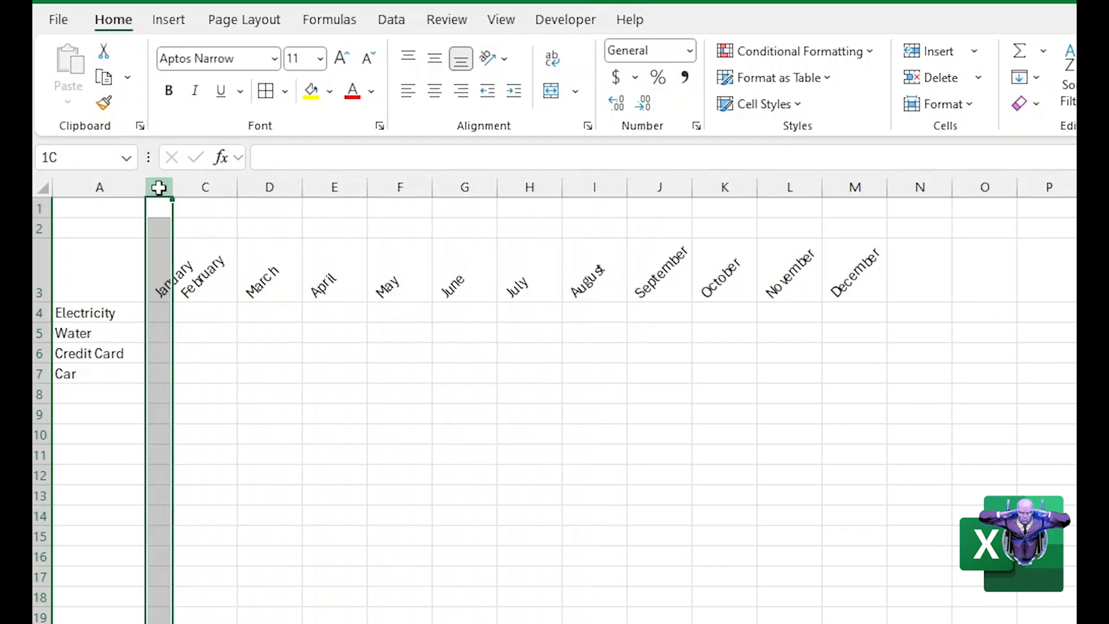
pyautogui.moveTo(153, 262); pyautogui.dragTo(271, 272)
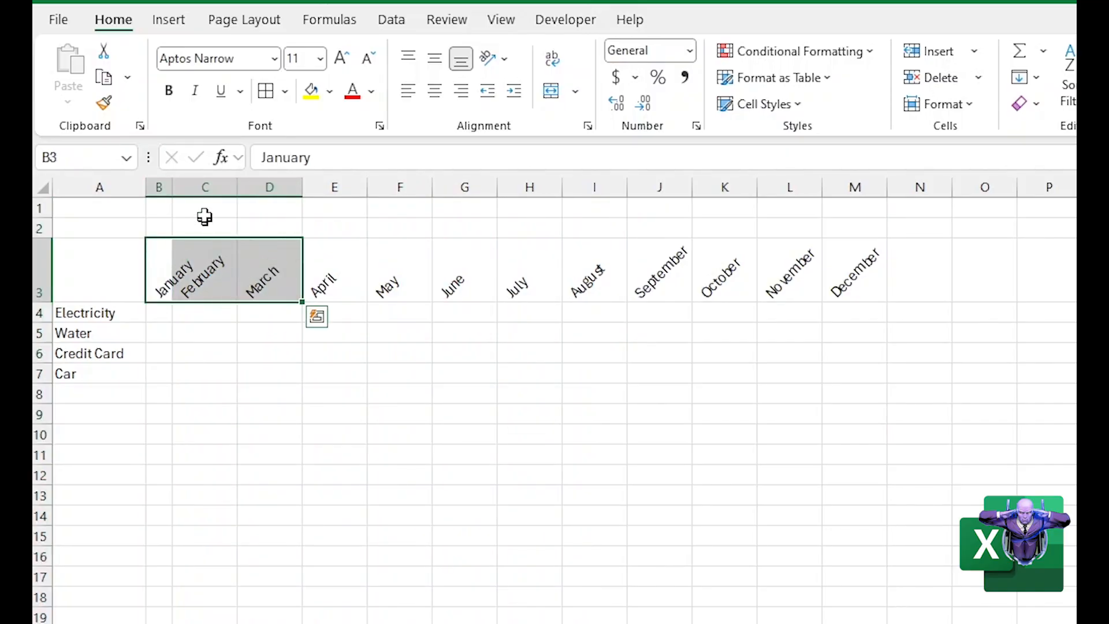
# Narrow the month columns B through M to one uniform checkbox width
pyautogui.moveTo(156, 185); pyautogui.dragTo(845, 204)
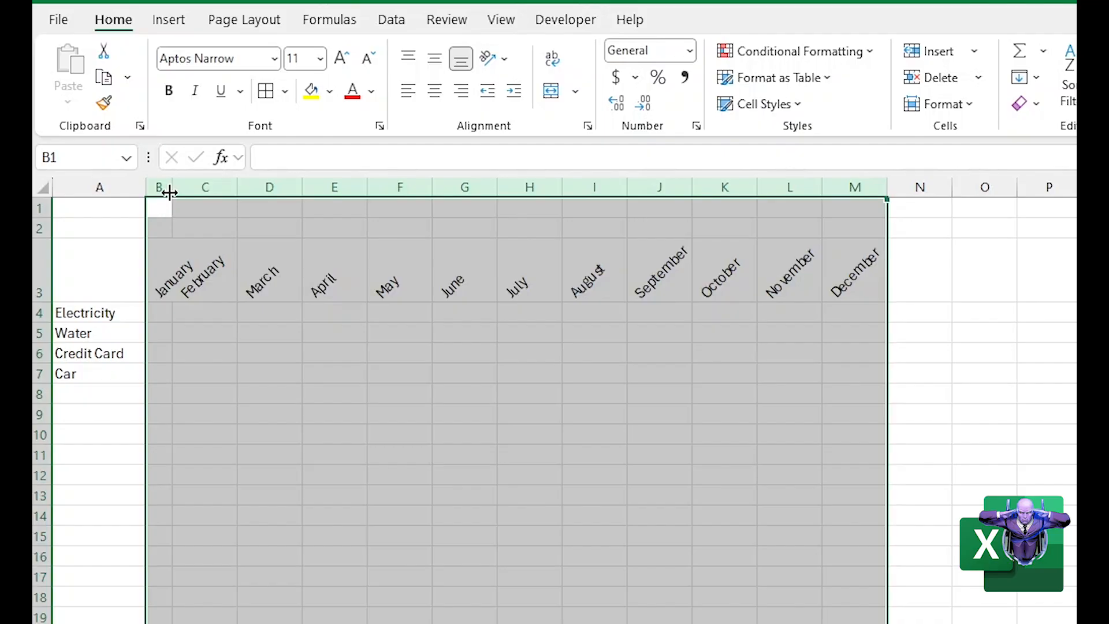
pyautogui.moveTo(169, 192); pyautogui.dragTo(170, 191)
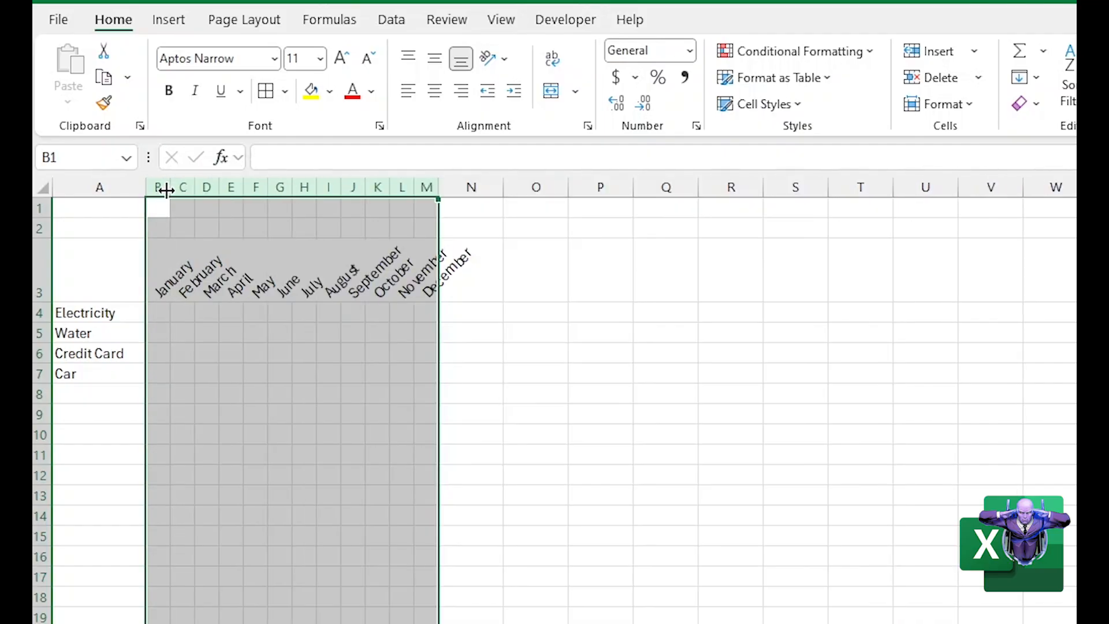
pyautogui.click(235, 417)
pyautogui.click(157, 327)
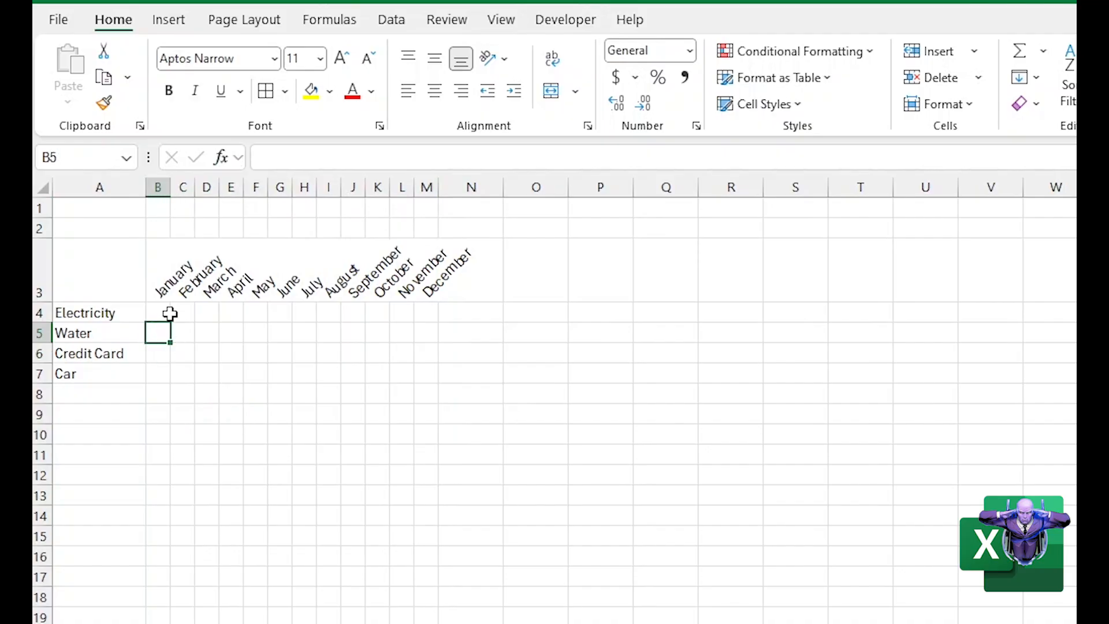
pyautogui.click(164, 311)
pyautogui.click(334, 421)
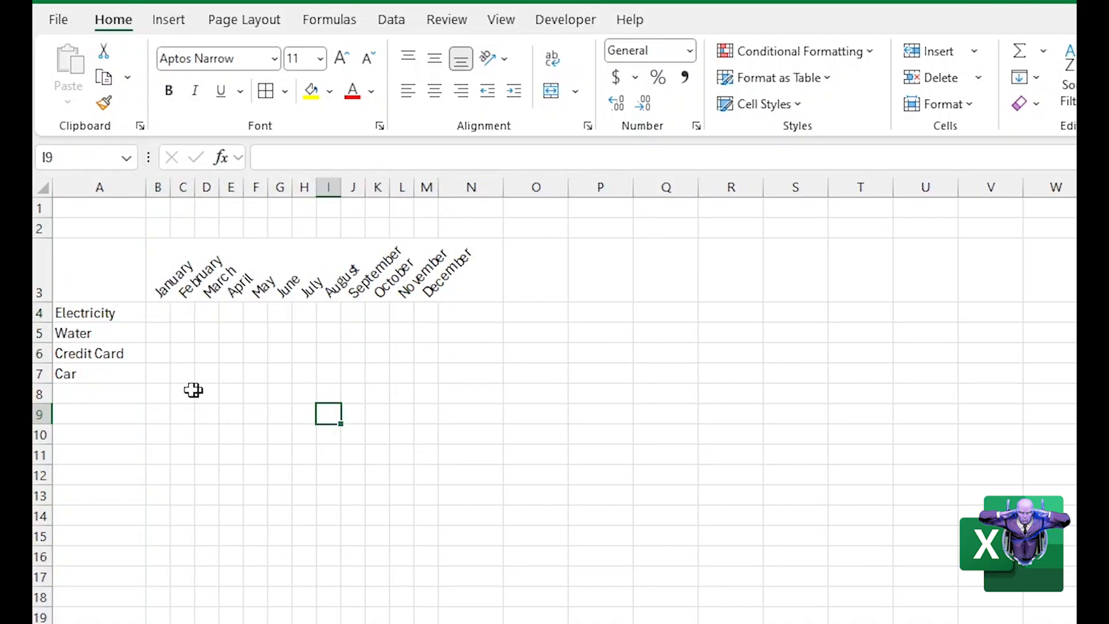
pyautogui.click(142, 373)
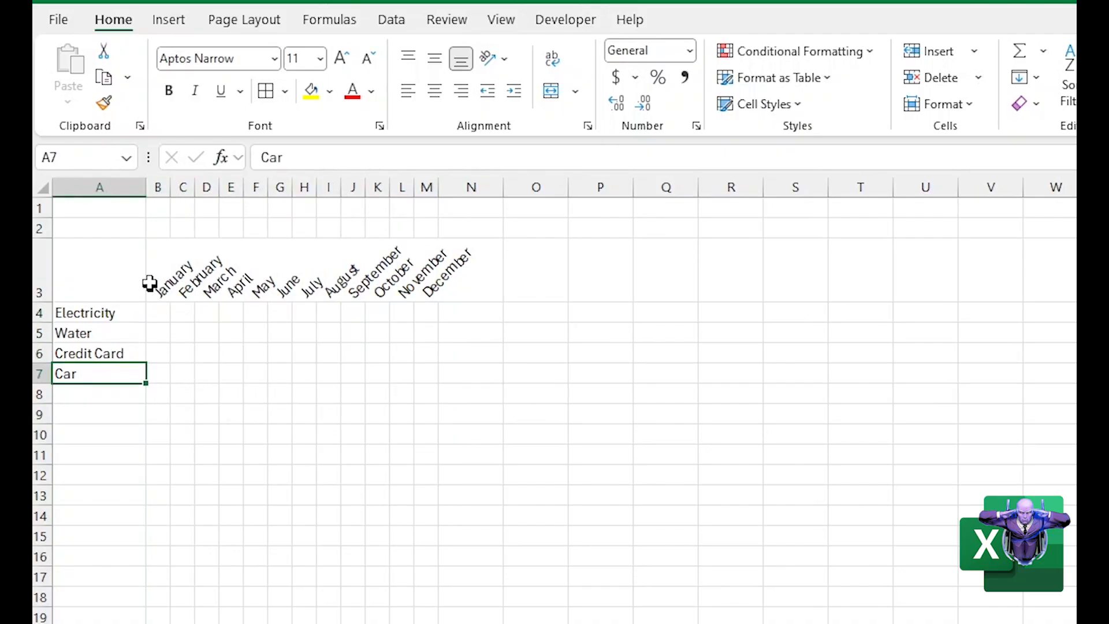
pyautogui.click(155, 276)
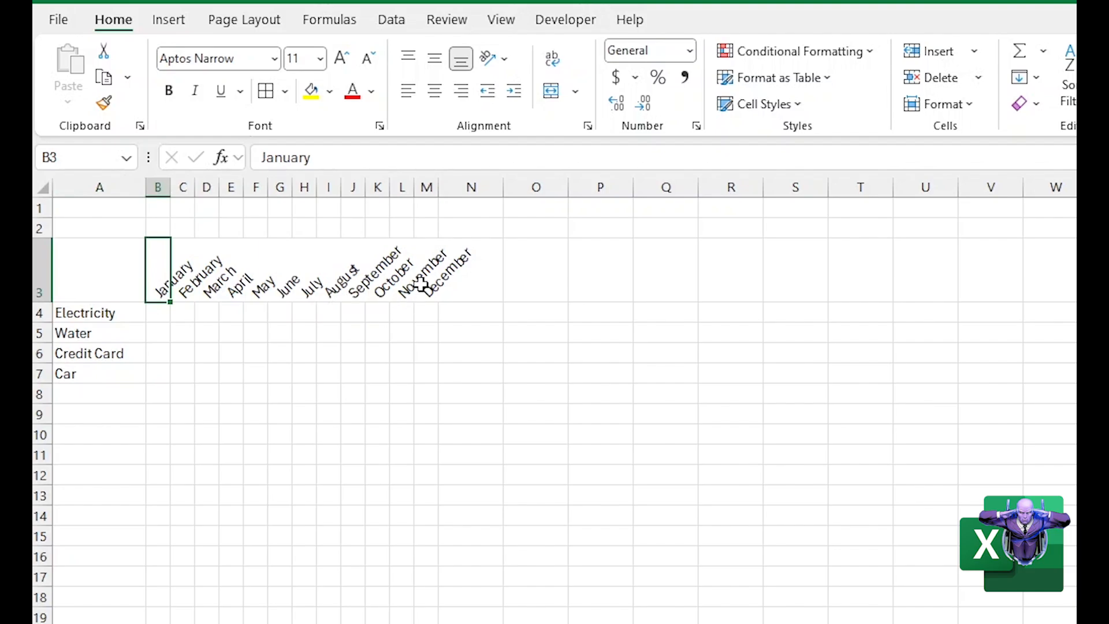
# Enter the headings Complete in N3 and Incomplete in O3, after the December column
pyautogui.click(425, 287)
pyautogui.click(466, 277)
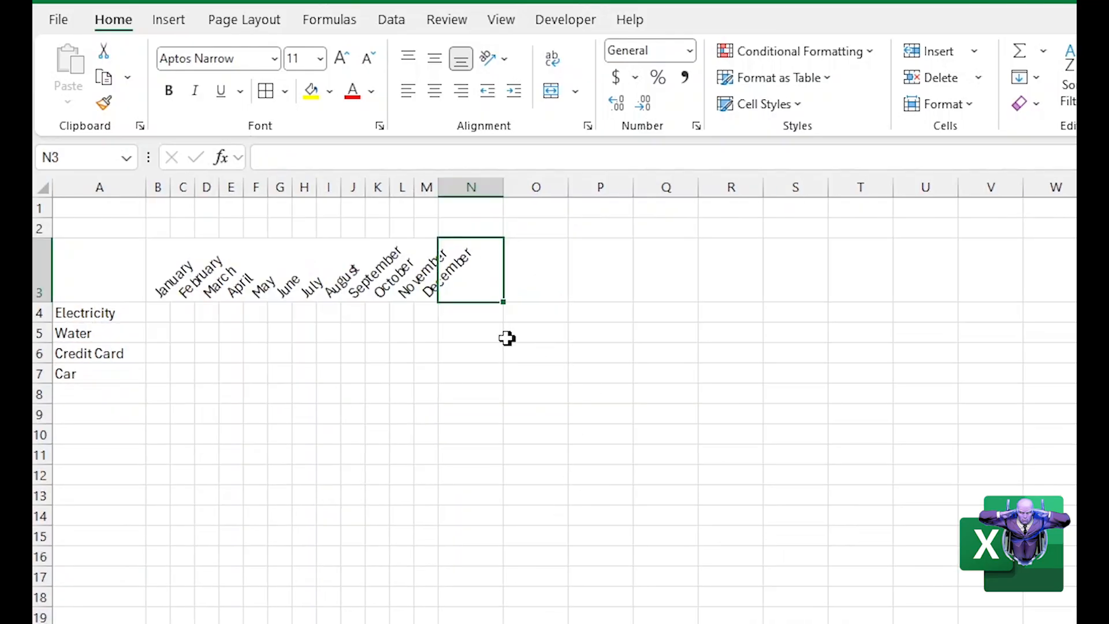
pyautogui.write('Co')
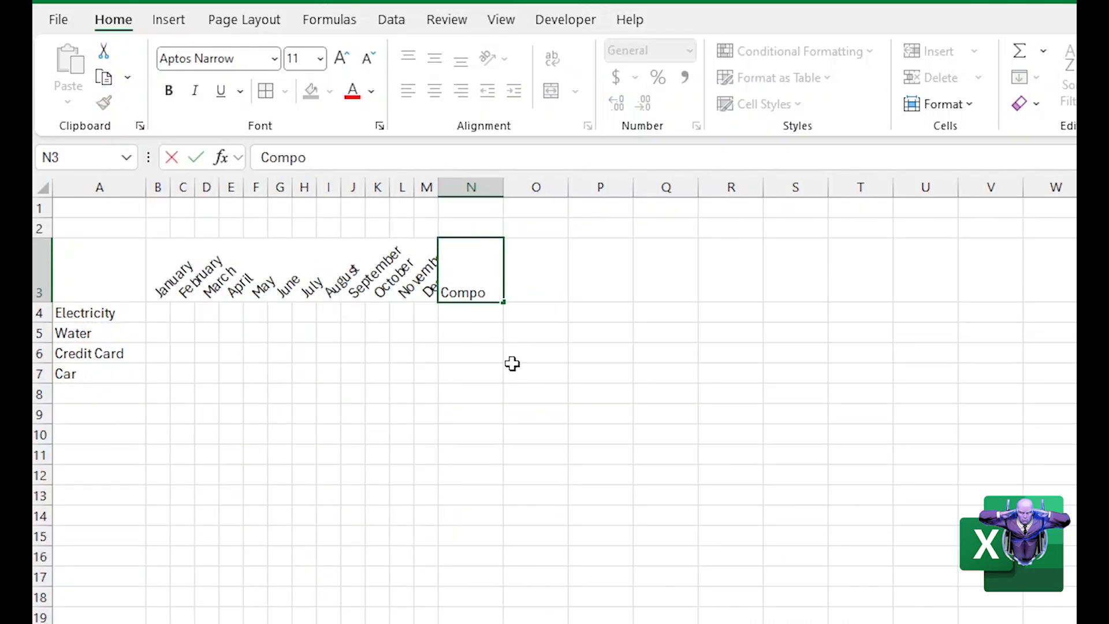
pyautogui.write('mplete')
pyautogui.press('Tab')
pyautogui.write('In')
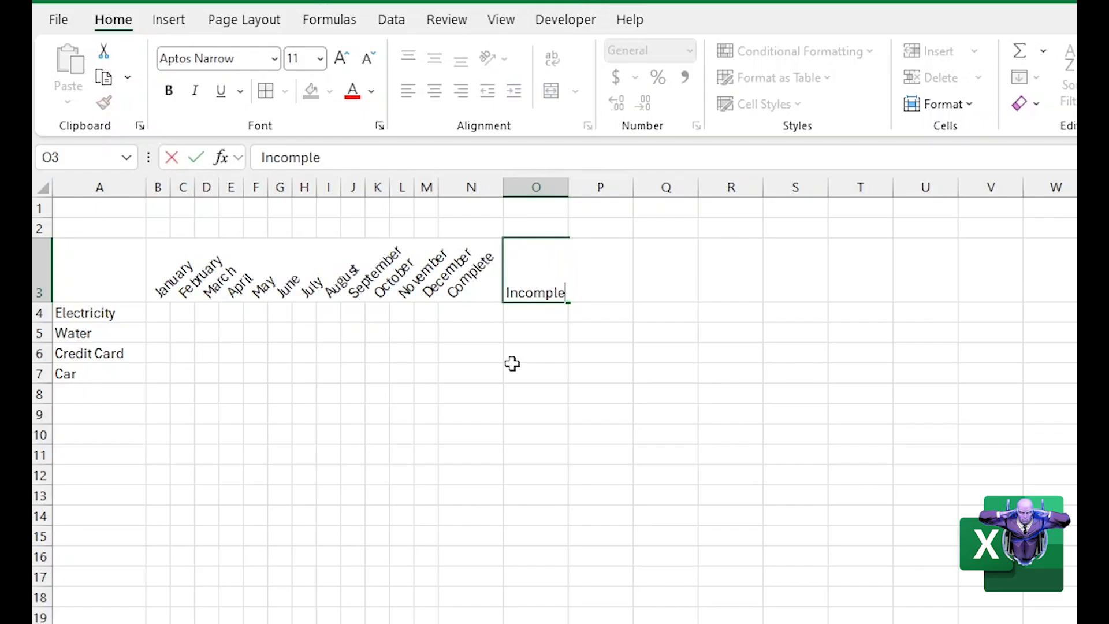
pyautogui.write('complete')
pyautogui.press('Return')
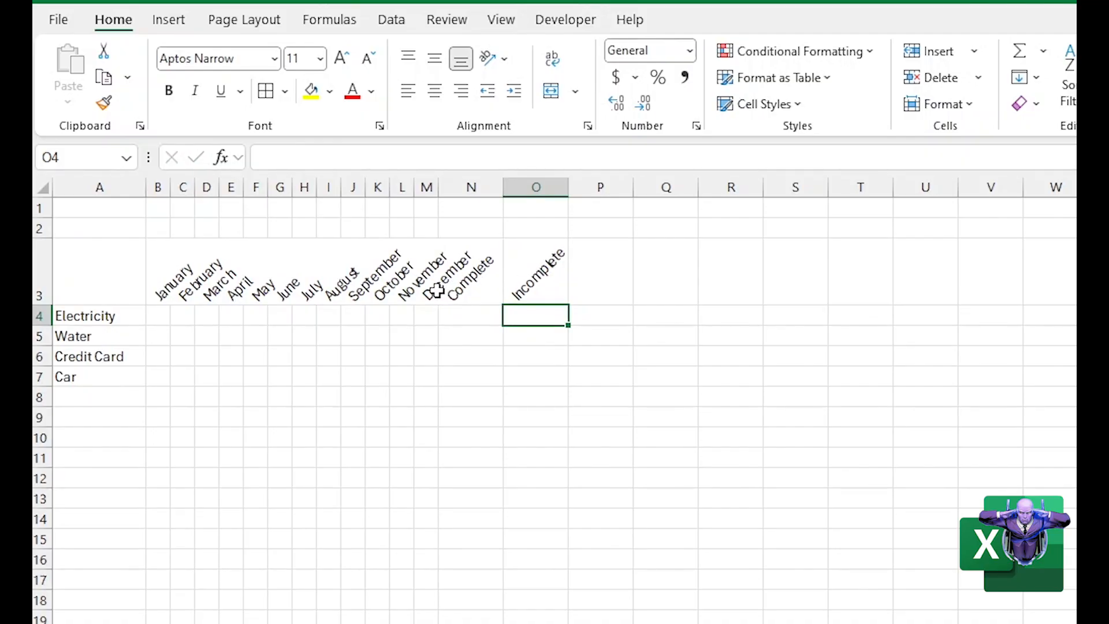
pyautogui.moveTo(436, 290); pyautogui.dragTo(161, 283)
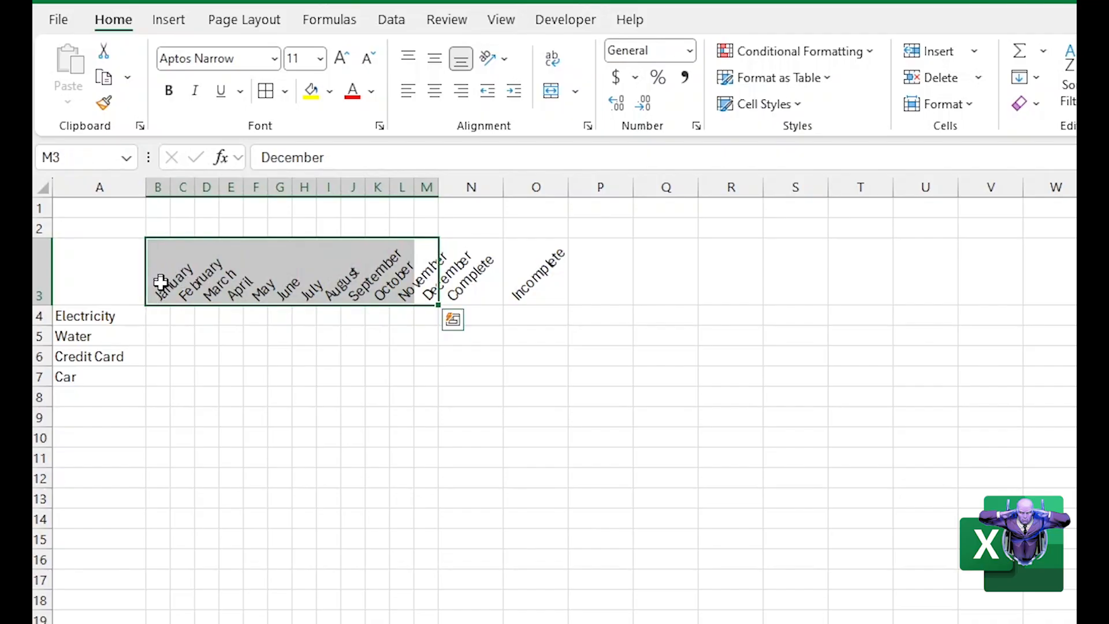
pyautogui.click(331, 393)
pyautogui.click(367, 356)
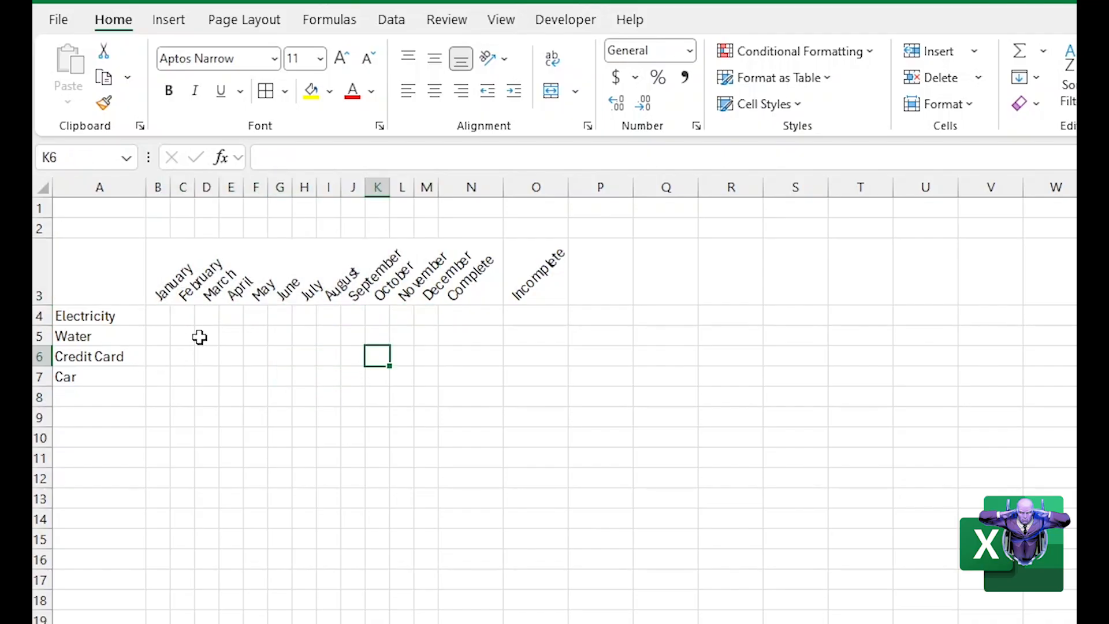
pyautogui.click(220, 367)
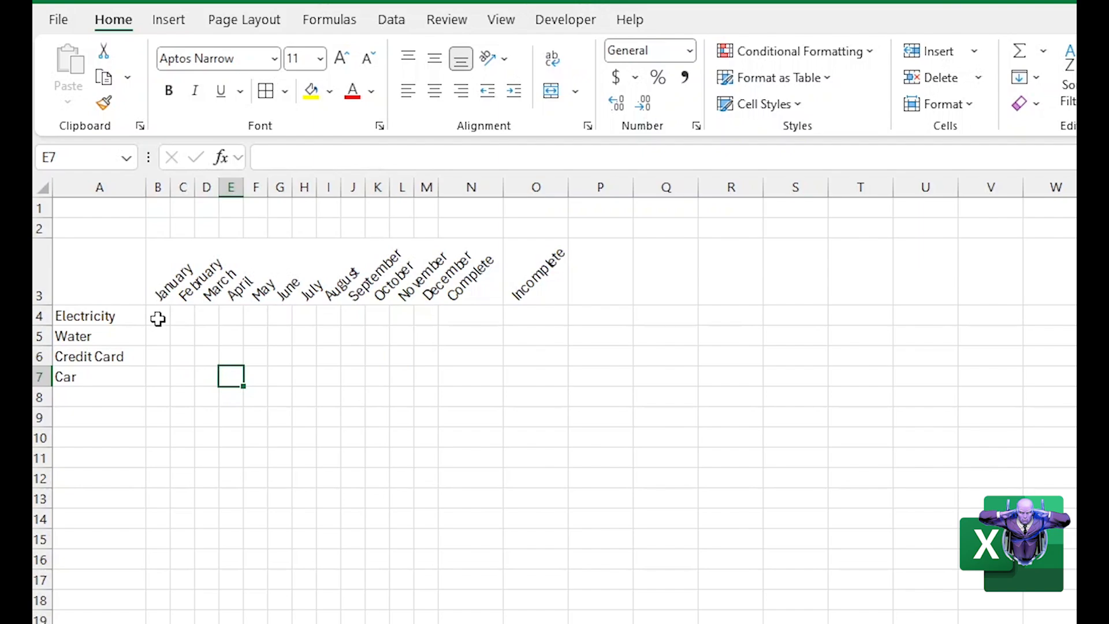
pyautogui.moveTo(158, 319); pyautogui.dragTo(191, 374)
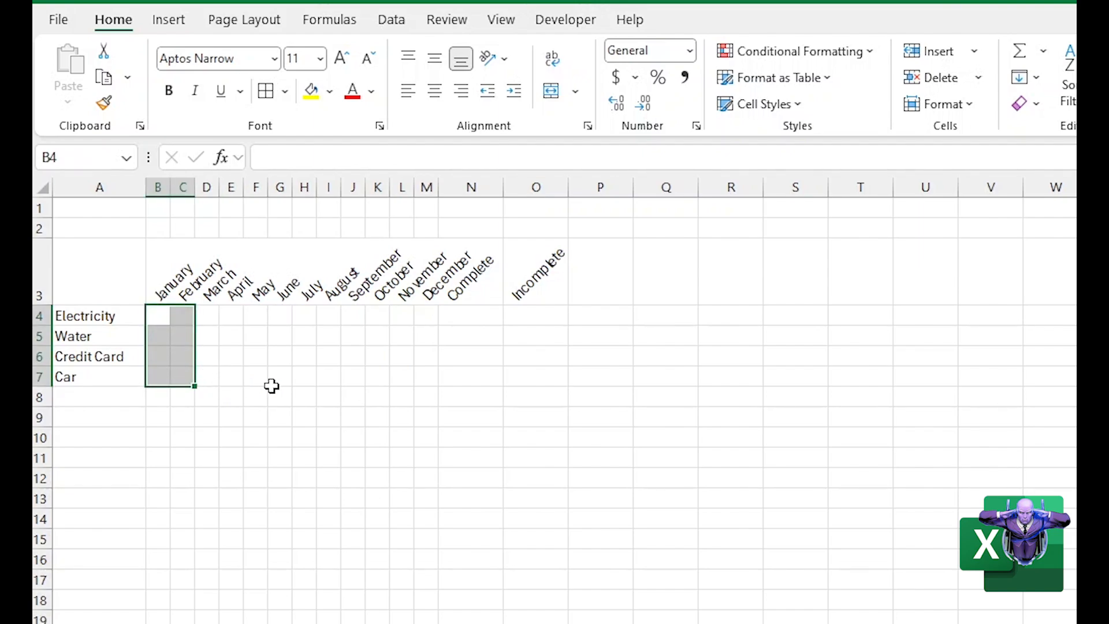
pyautogui.click(272, 384)
pyautogui.click(165, 316)
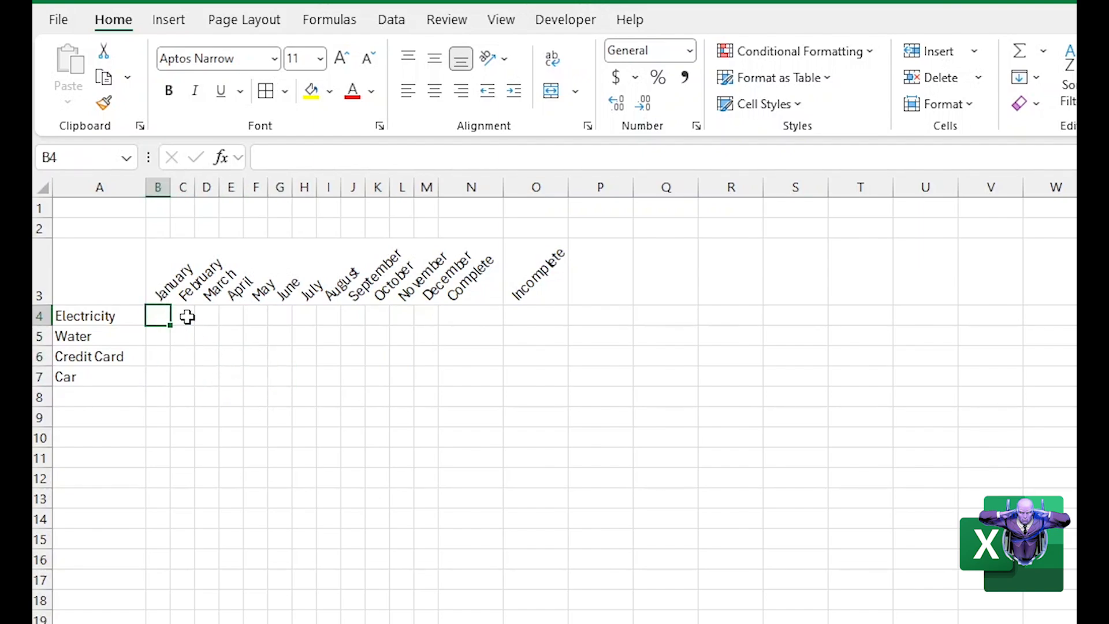
pyautogui.click(184, 317)
pyautogui.click(204, 317)
# Insert checkboxes in B4:M7 for every bill and month
pyautogui.moveTo(165, 316); pyautogui.dragTo(431, 377)
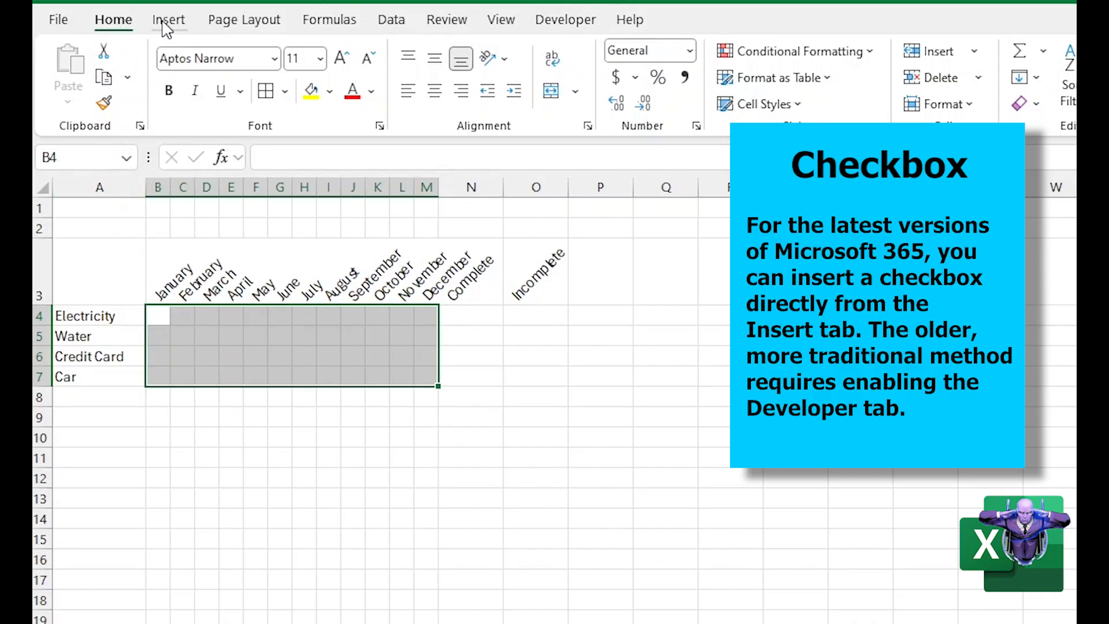
pyautogui.click(168, 23)
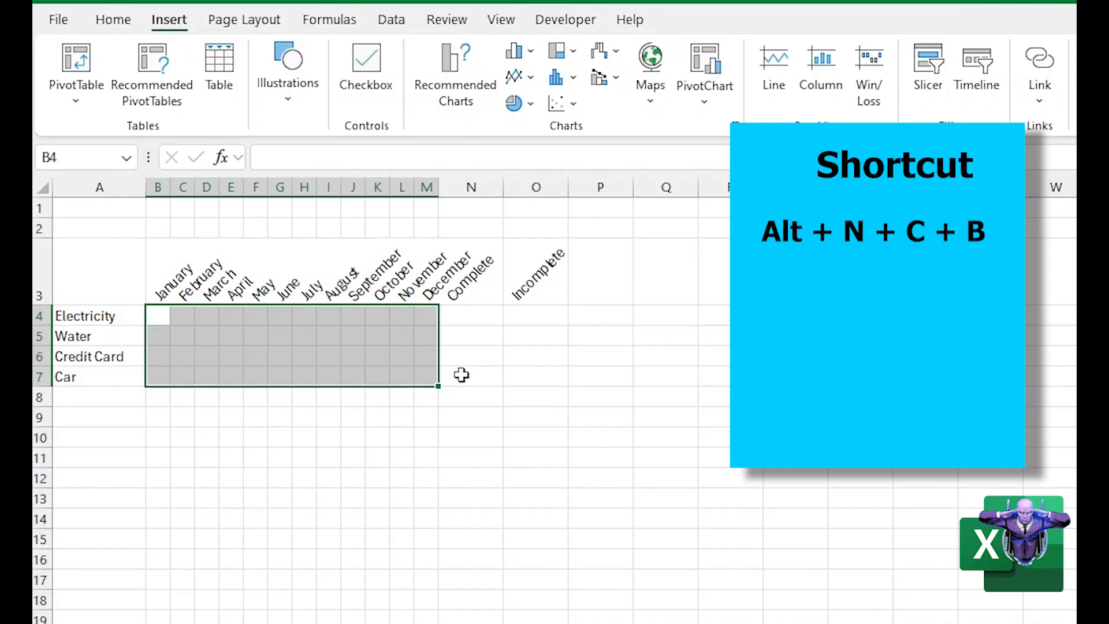
pyautogui.press('alt')
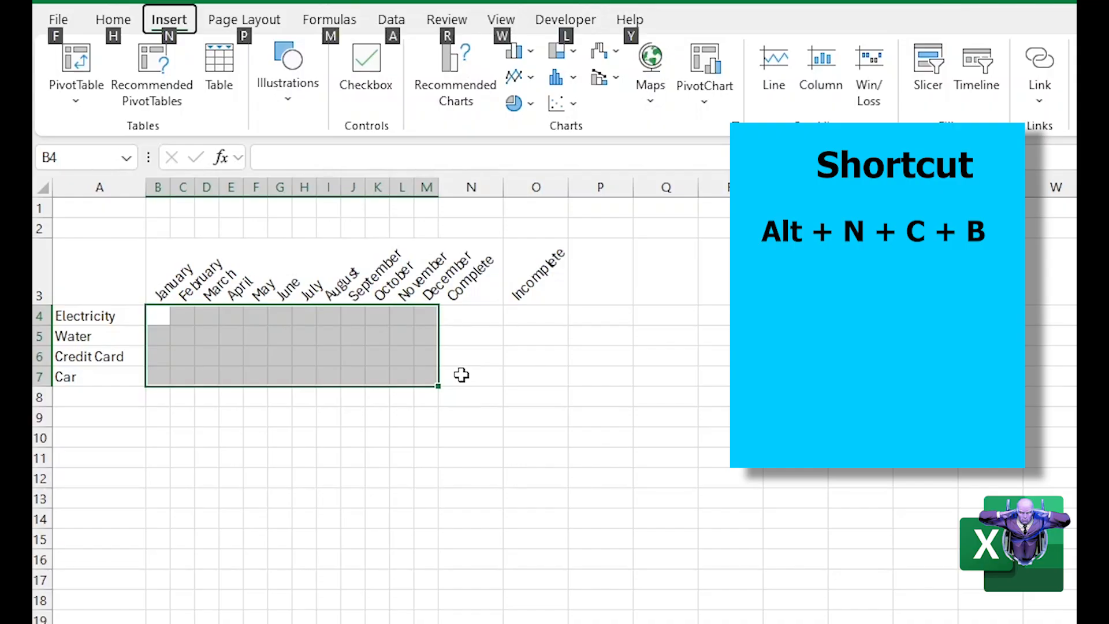
pyautogui.press('n')
pyautogui.press('c')
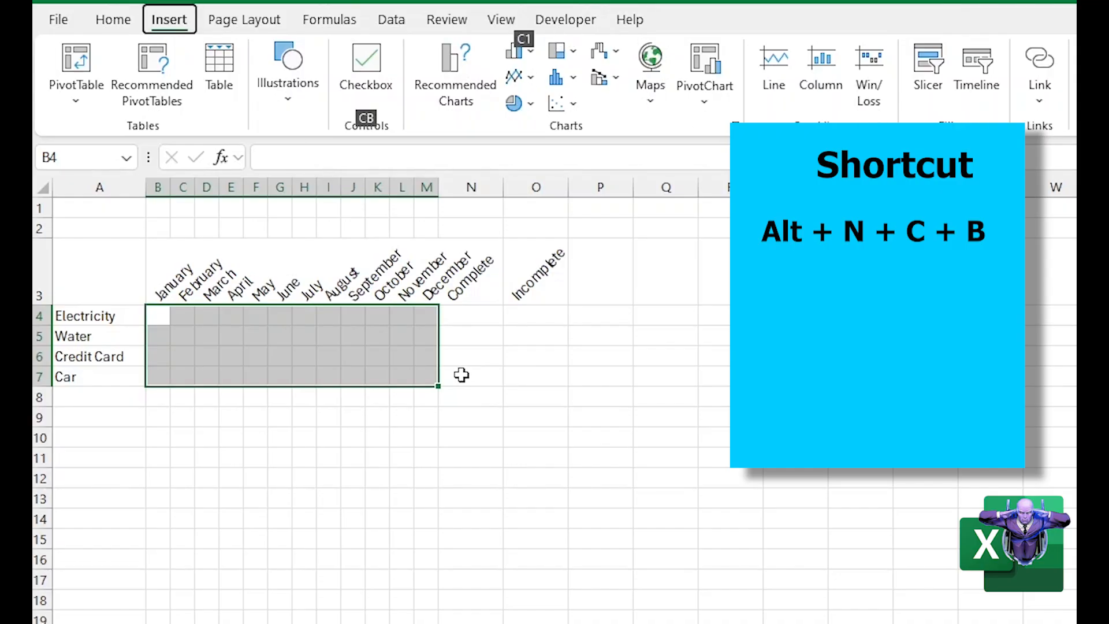
pyautogui.press('b')
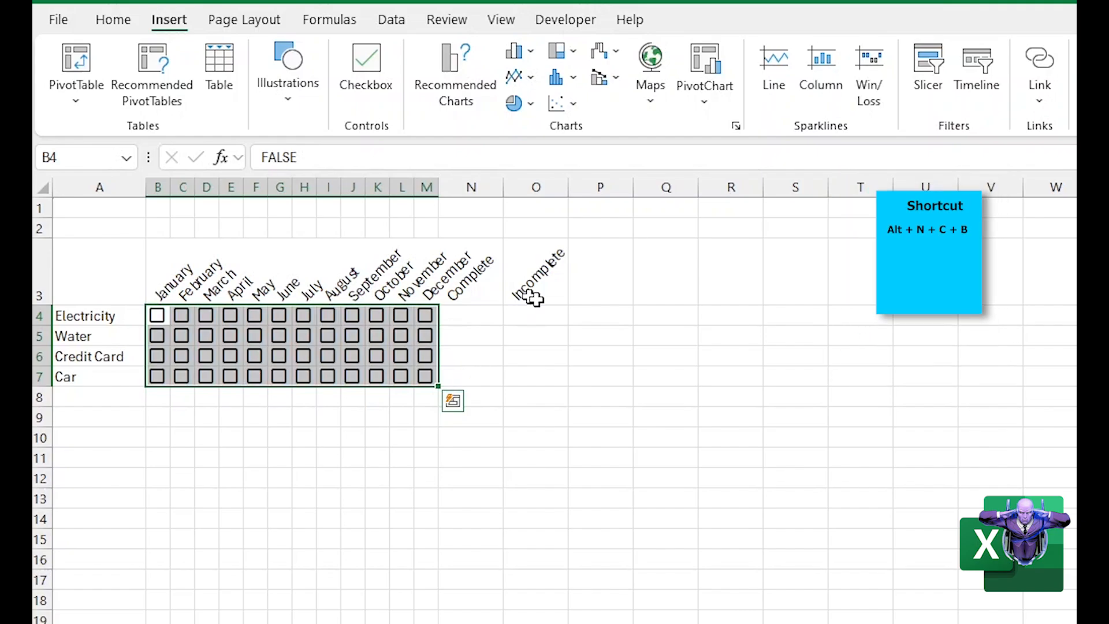
pyautogui.click(376, 466)
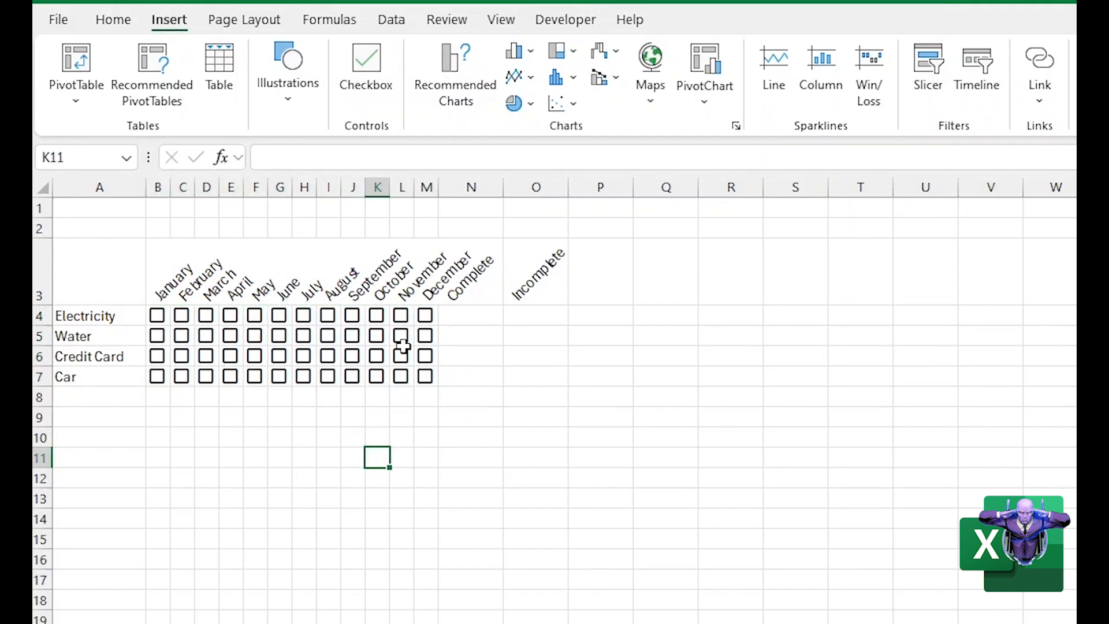
pyautogui.click(271, 474)
pyautogui.click(465, 418)
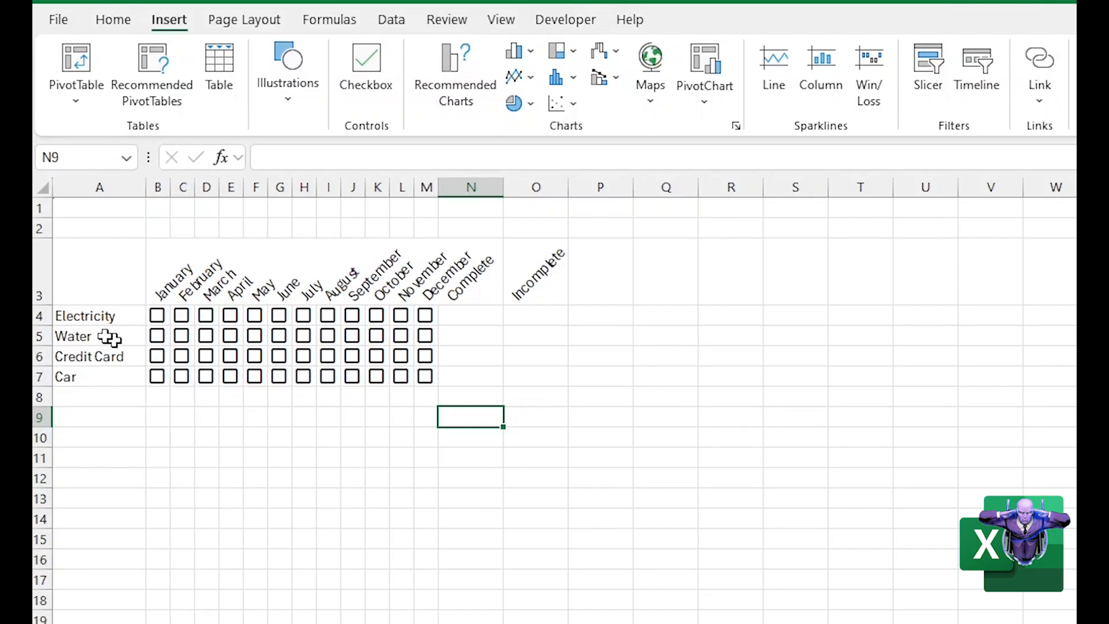
# Apply All Borders to the bill rows in A4:O7
pyautogui.moveTo(80, 315); pyautogui.dragTo(513, 385)
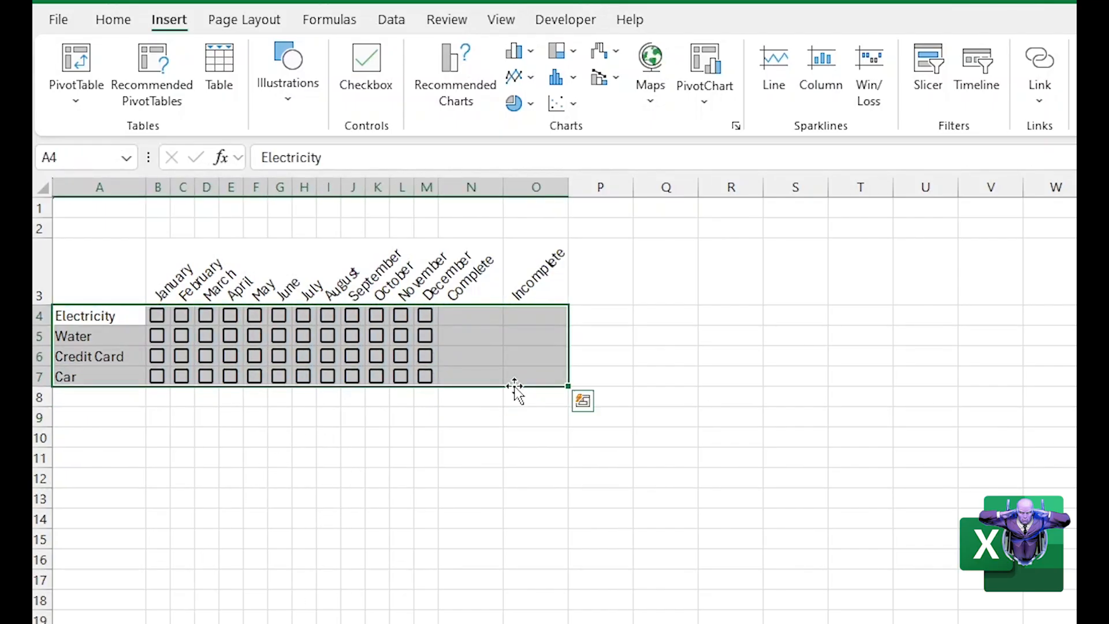
pyautogui.click(114, 22)
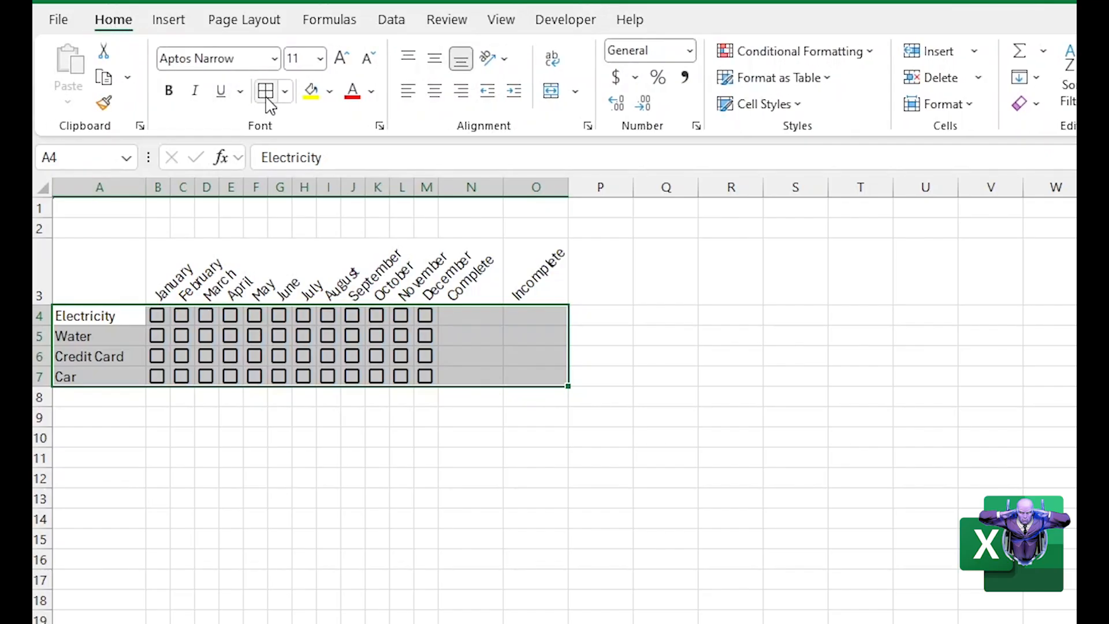
pyautogui.click(284, 92)
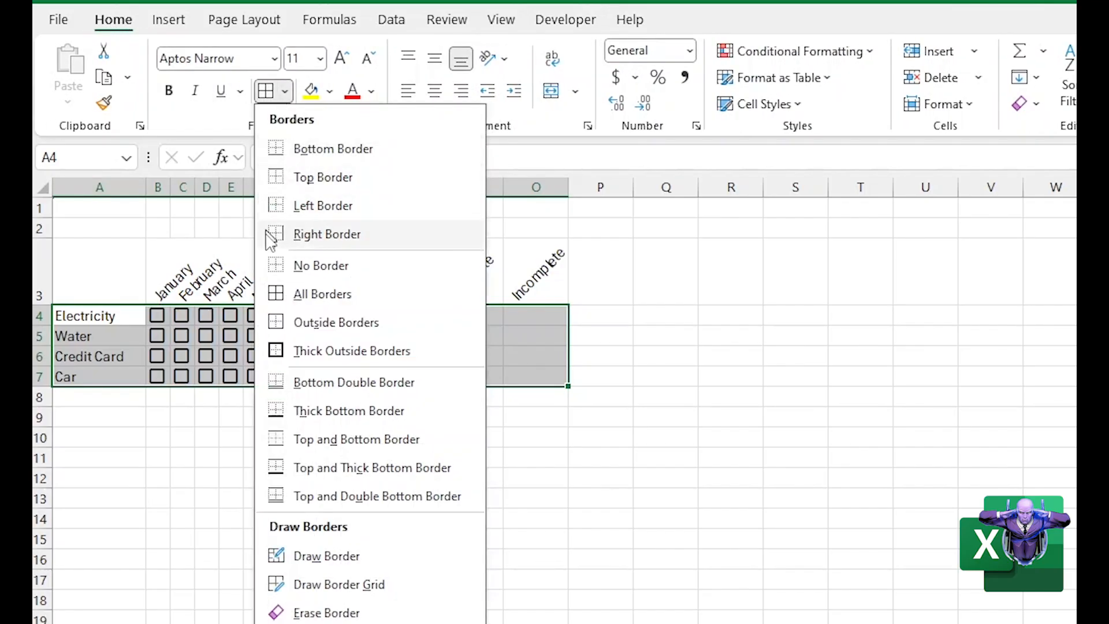
pyautogui.click(319, 294)
pyautogui.click(377, 477)
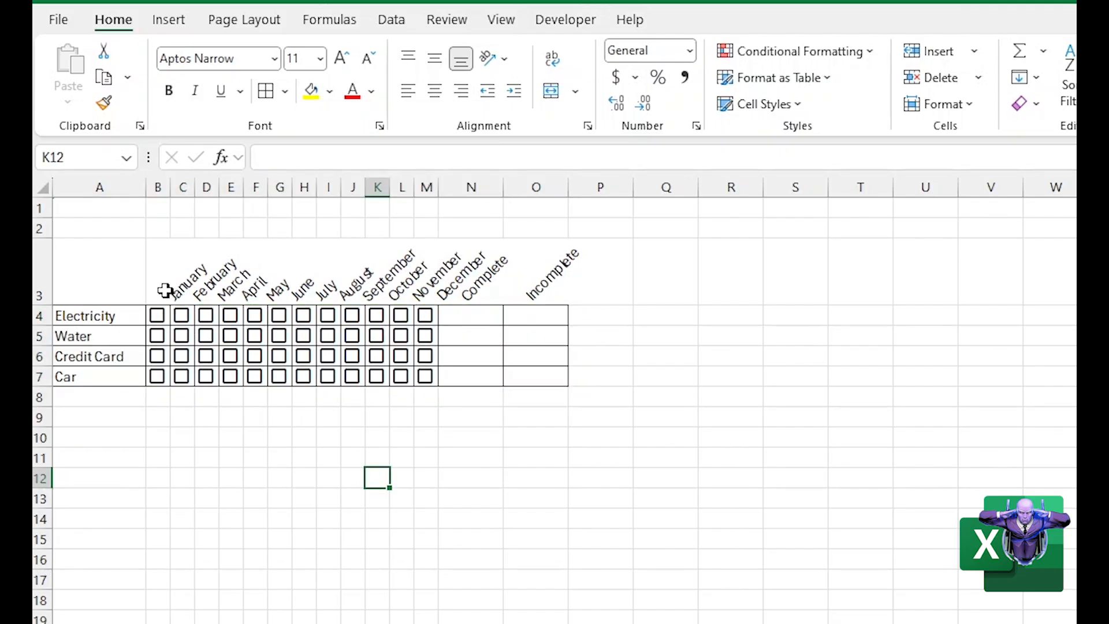
# Apply All Borders to the angled headings in B3:O3, from January through Incomplete
pyautogui.click(161, 283)
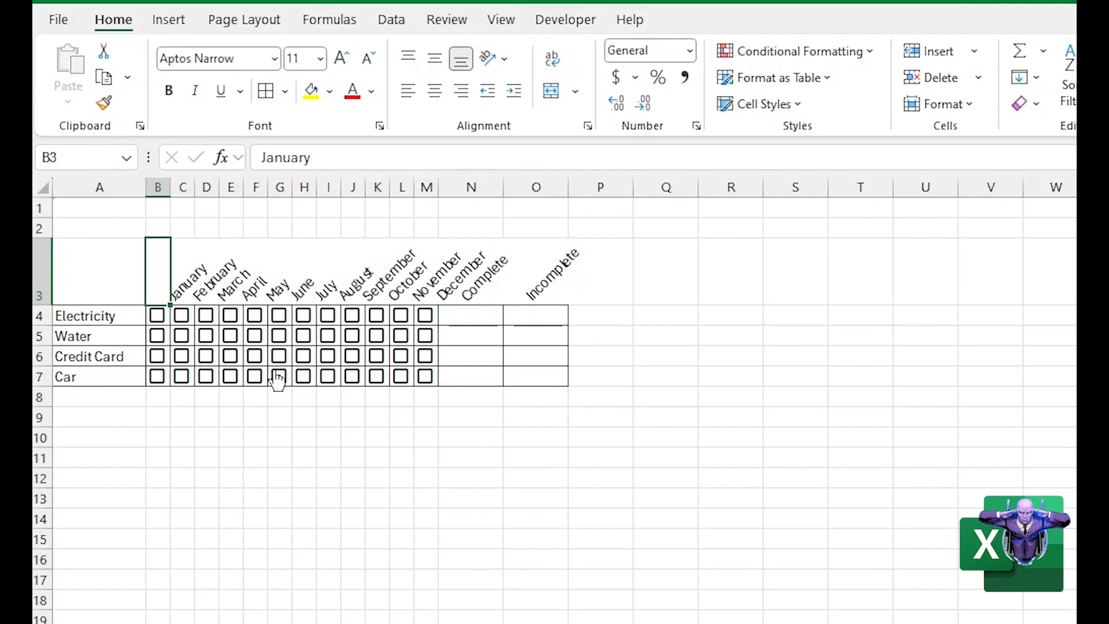
pyautogui.click(272, 479)
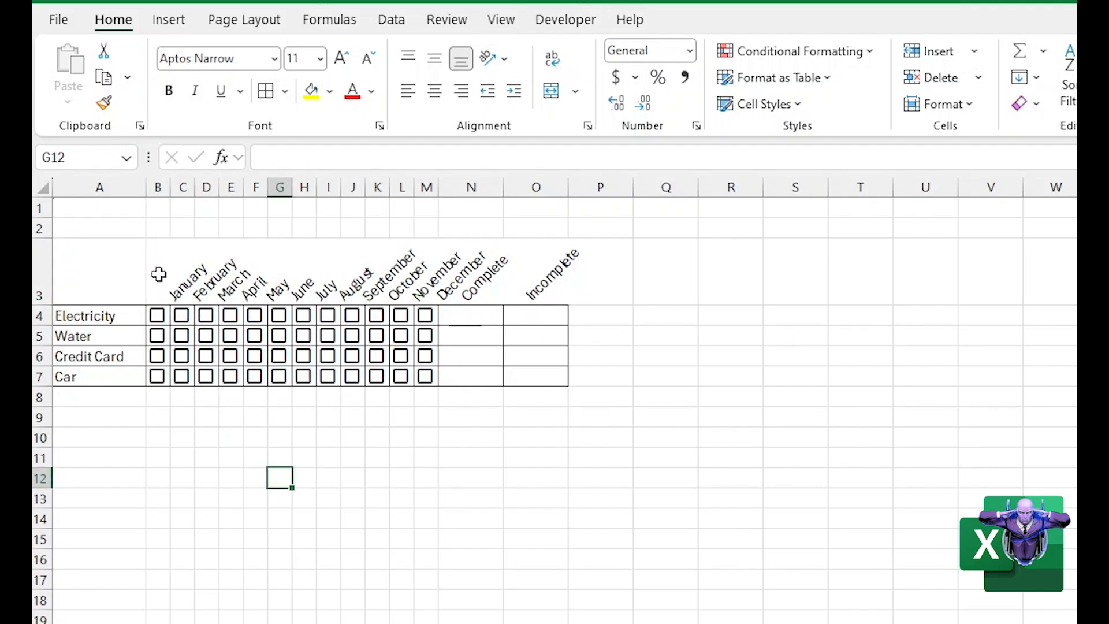
pyautogui.moveTo(158, 275); pyautogui.dragTo(552, 280)
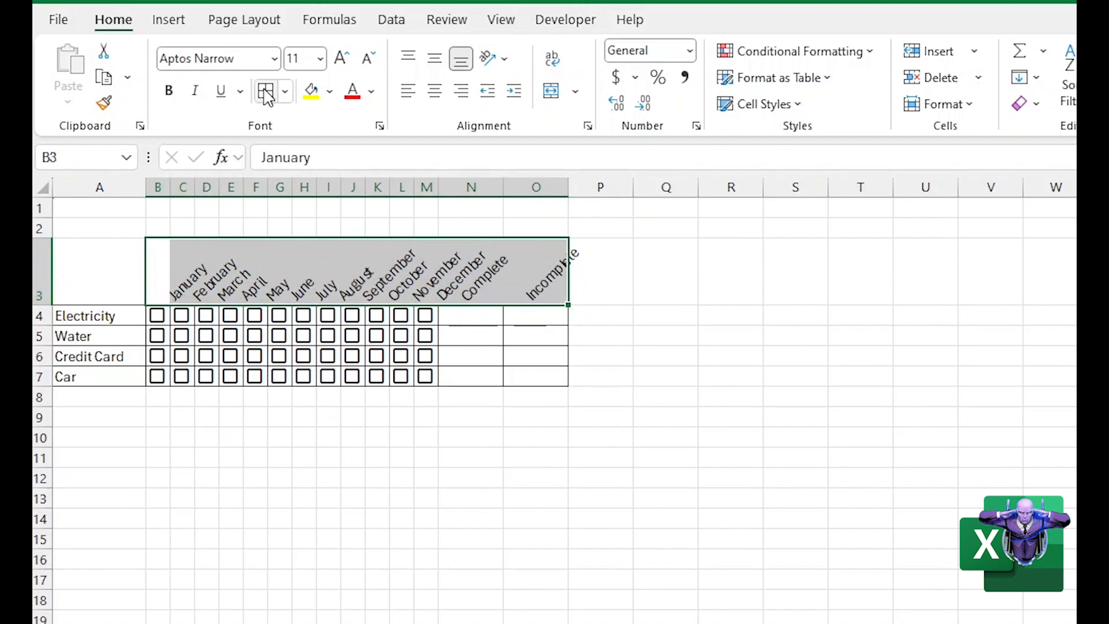
pyautogui.click(266, 91)
pyautogui.click(231, 559)
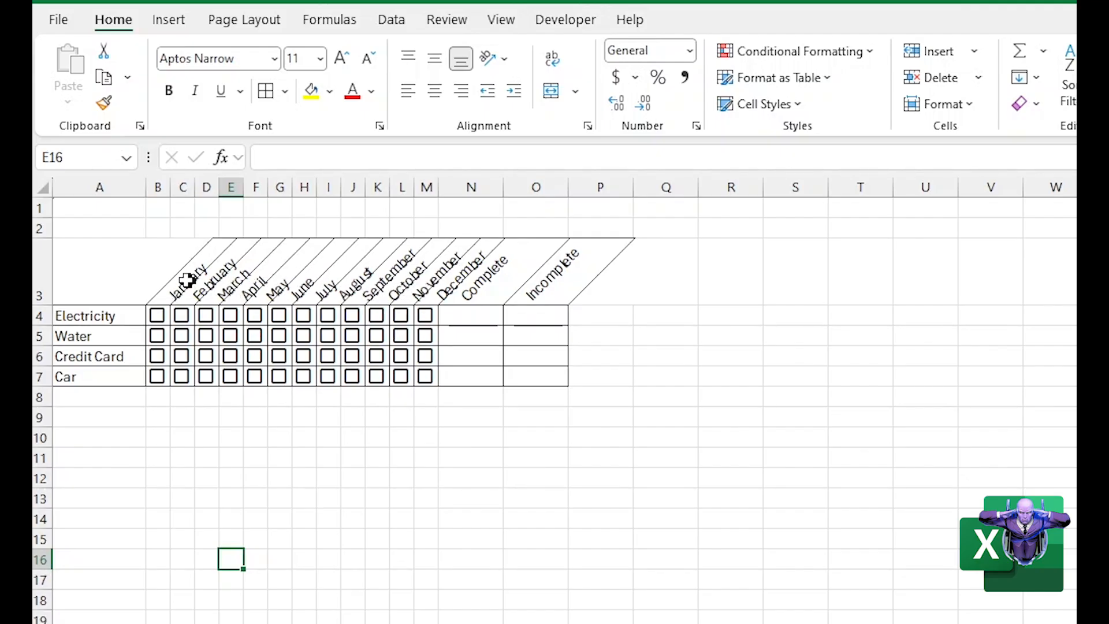
pyautogui.click(174, 291)
pyautogui.click(156, 299)
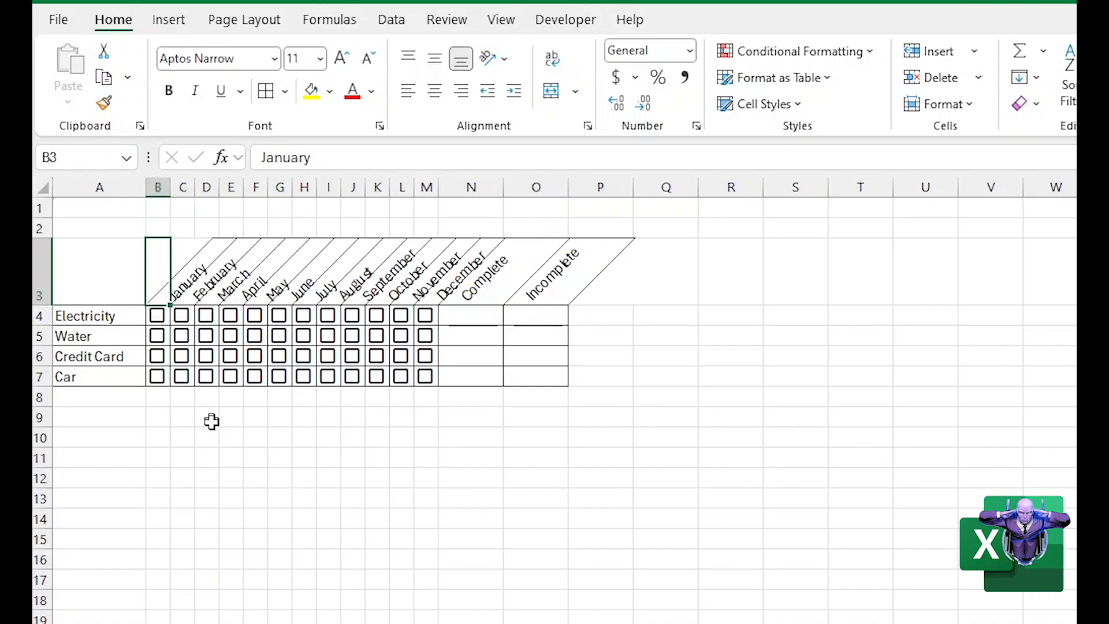
pyautogui.click(181, 457)
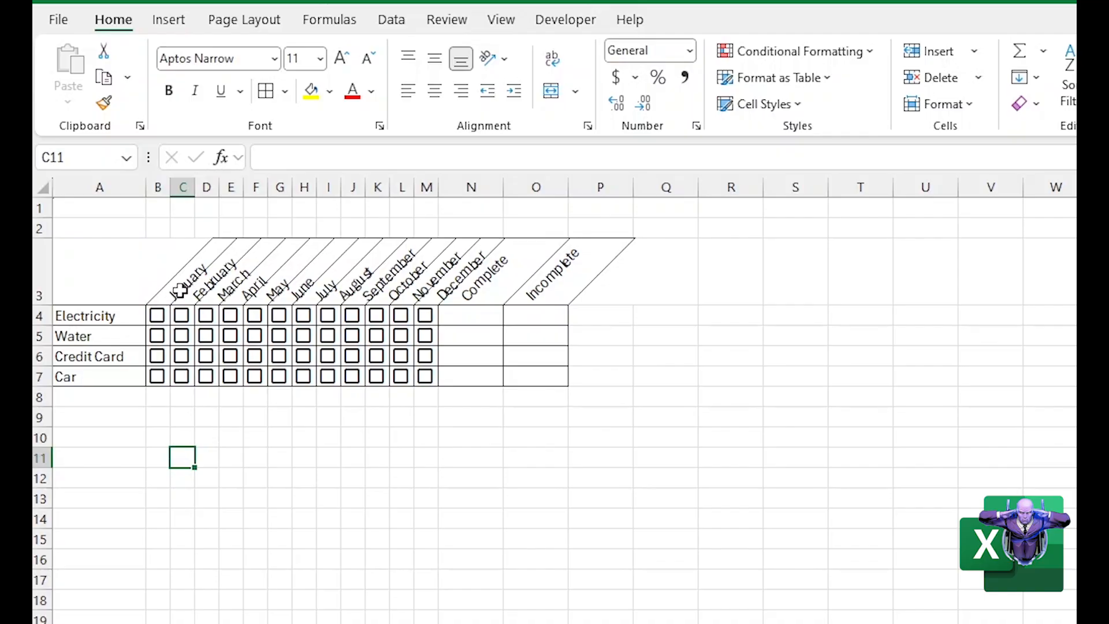
pyautogui.click(165, 294)
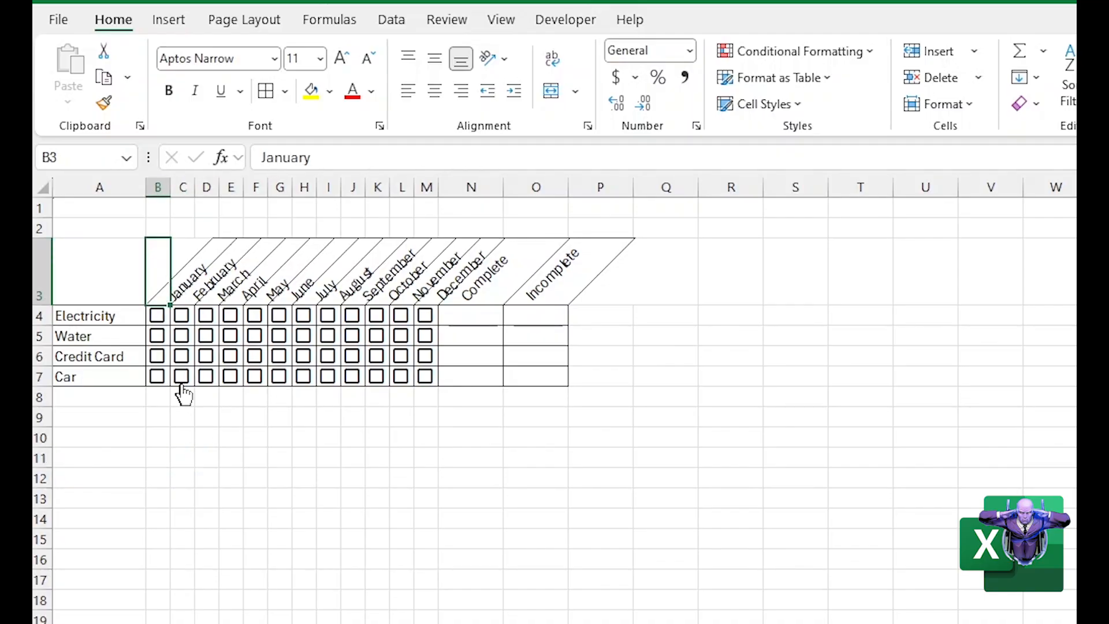
# Center the angled headings in B3:O3 horizontally
pyautogui.click(176, 456)
pyautogui.moveTo(156, 278); pyautogui.dragTo(543, 288)
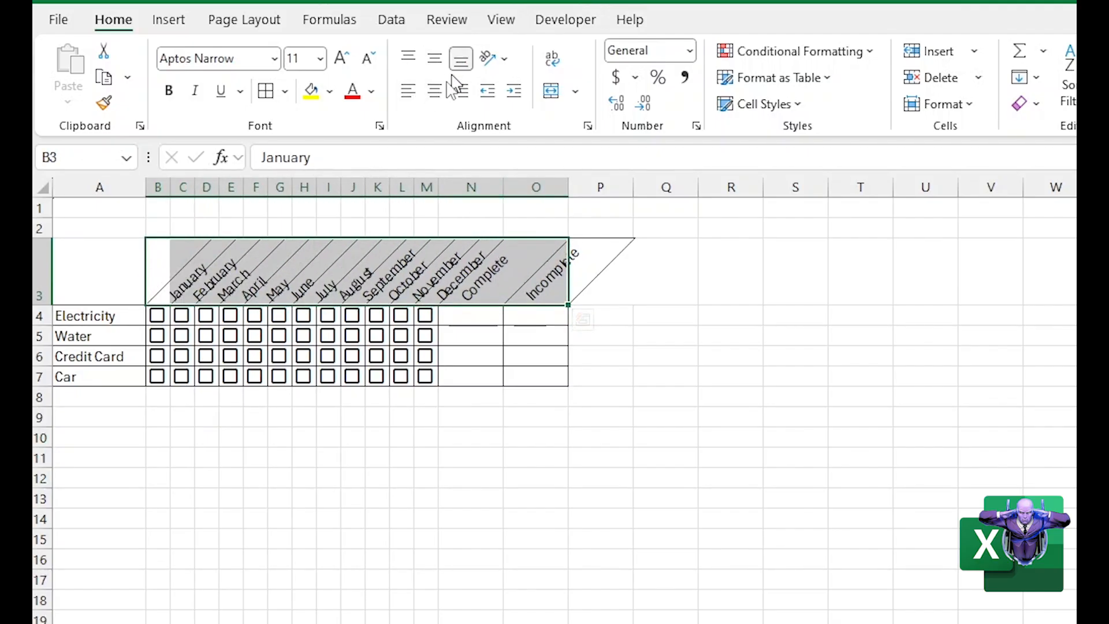
pyautogui.click(434, 91)
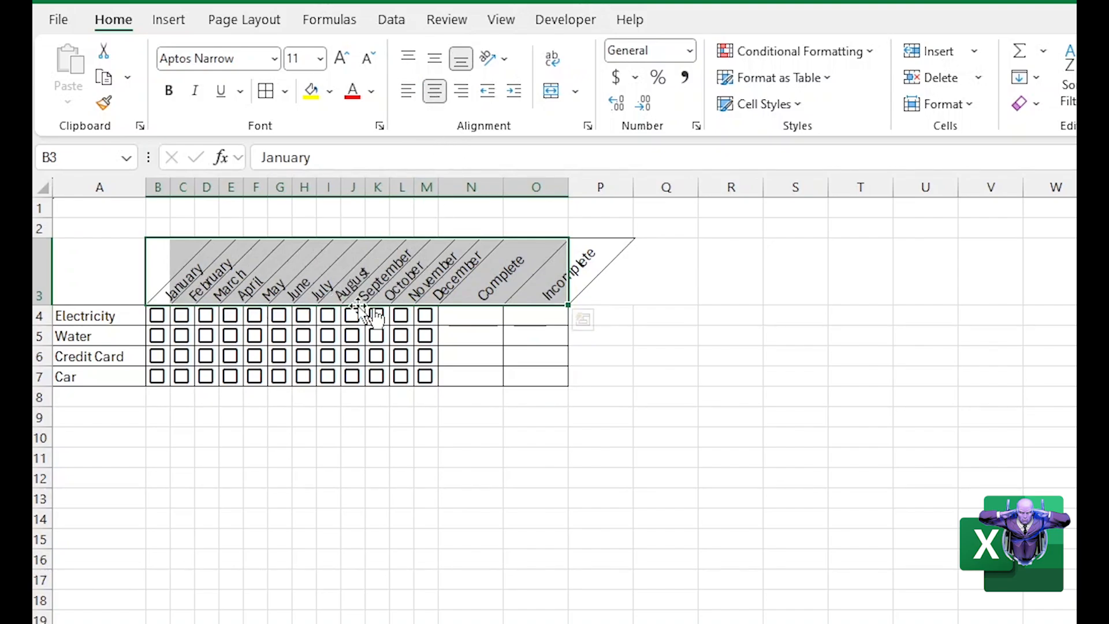
# Widen the month columns B through M by an equal amount so the angled month names have more room
pyautogui.moveTo(330, 497); pyautogui.dragTo(330, 479)
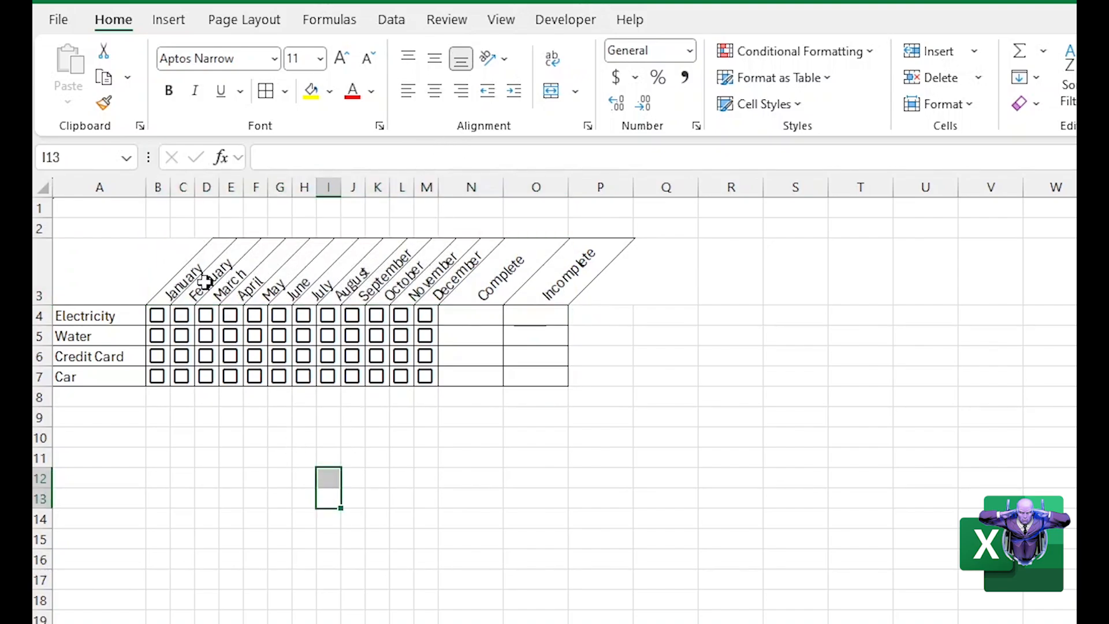
pyautogui.click(169, 295)
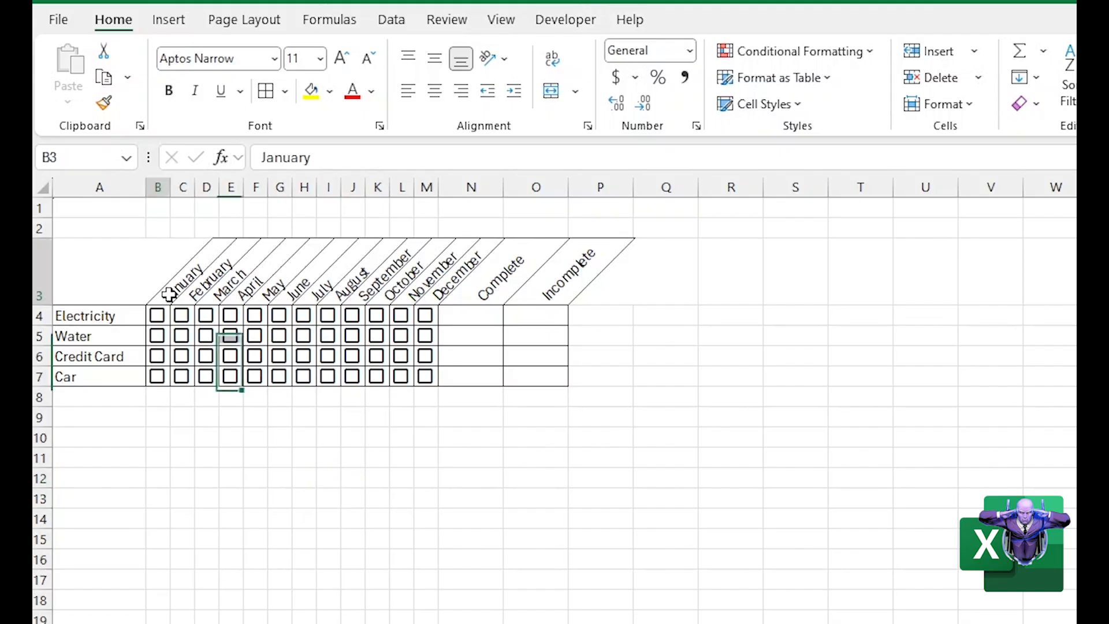
pyautogui.moveTo(169, 294); pyautogui.dragTo(549, 292)
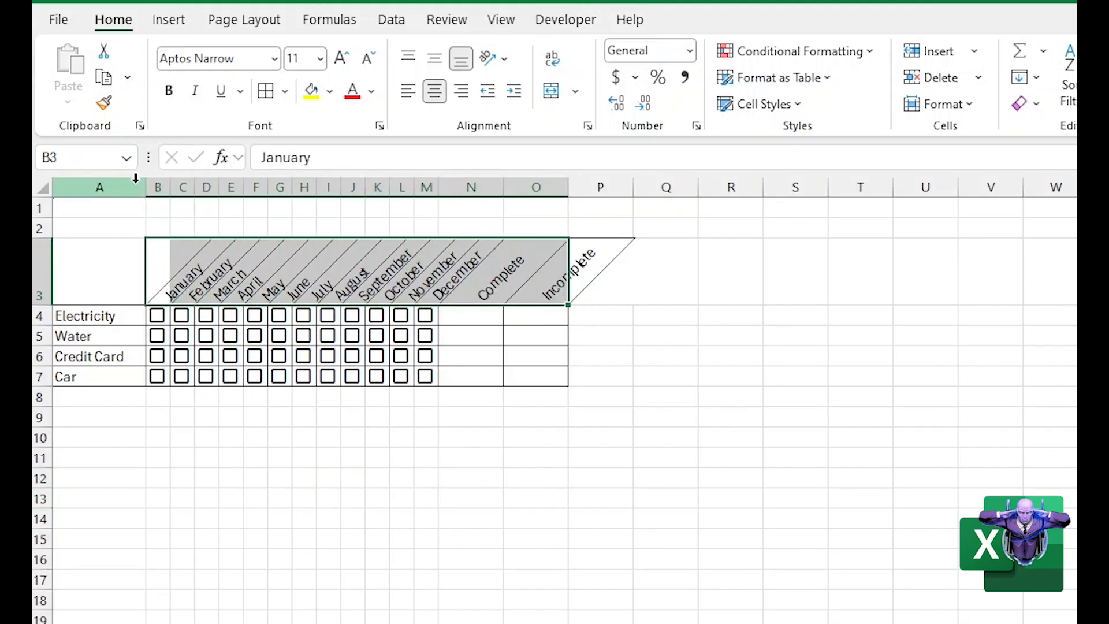
pyautogui.moveTo(158, 186); pyautogui.dragTo(428, 188)
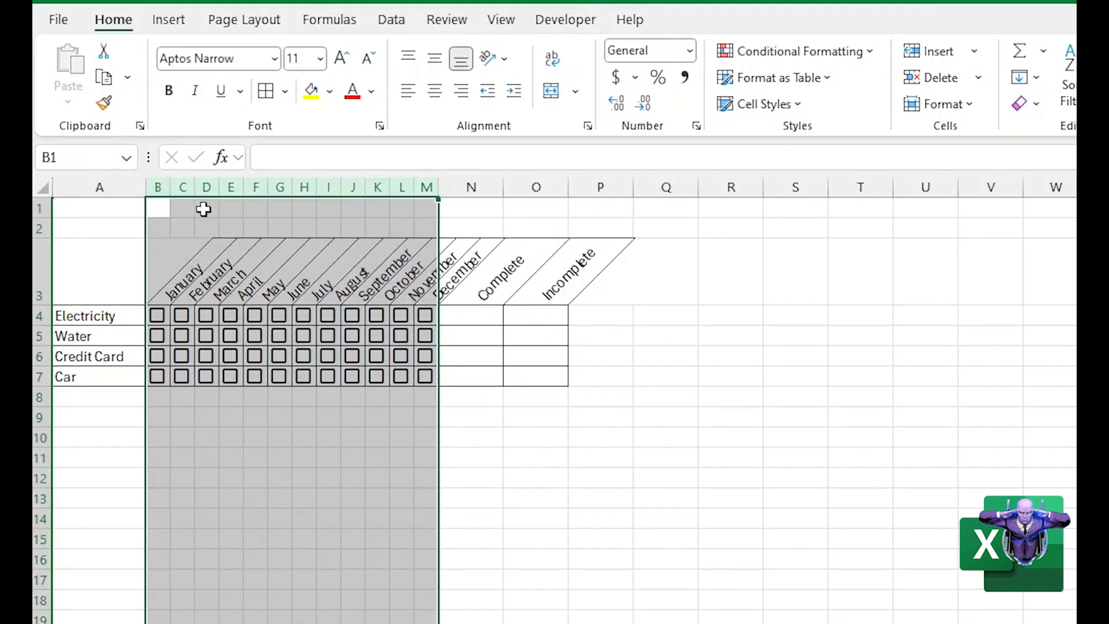
pyautogui.moveTo(169, 190); pyautogui.dragTo(175, 187)
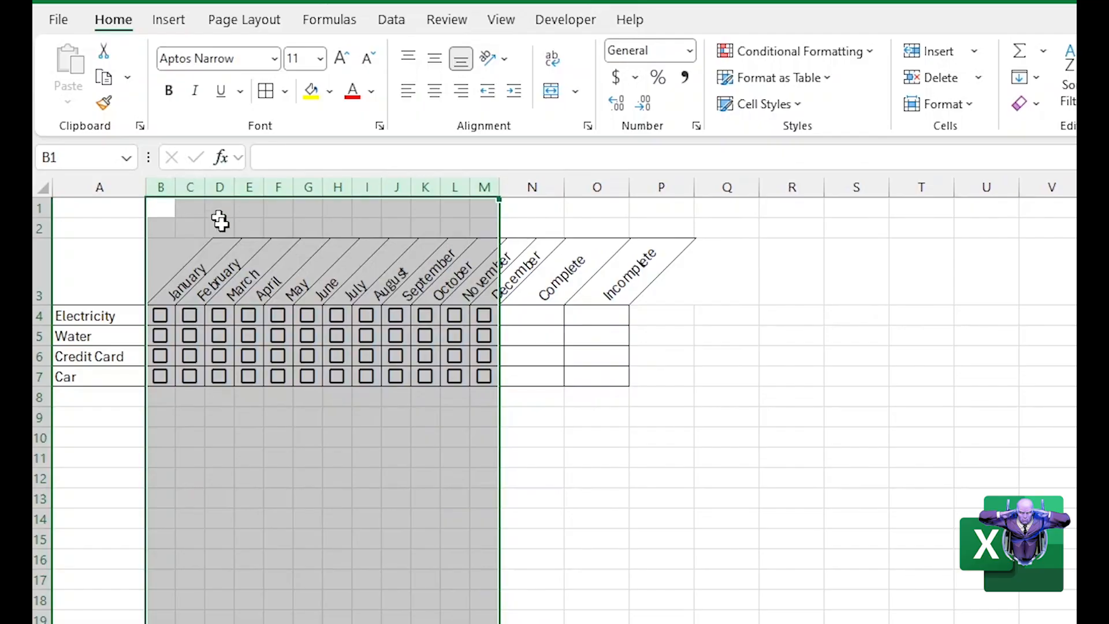
pyautogui.click(299, 478)
# Apply All Borders to the empty corner cell A3 beside the angled headings
pyautogui.click(163, 291)
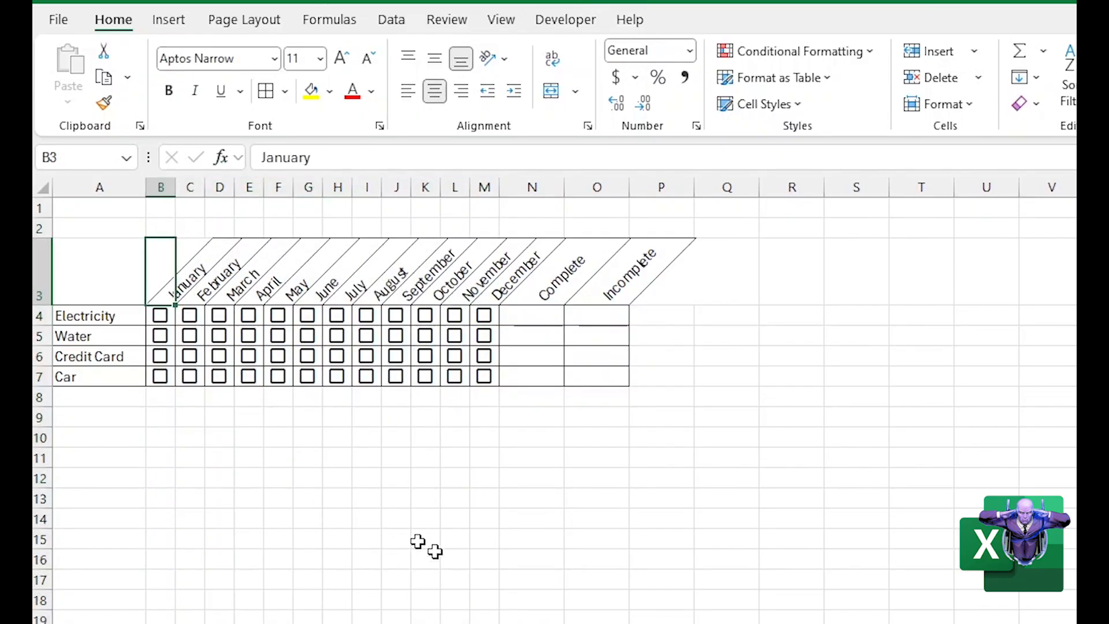
pyautogui.click(414, 552)
pyautogui.click(93, 280)
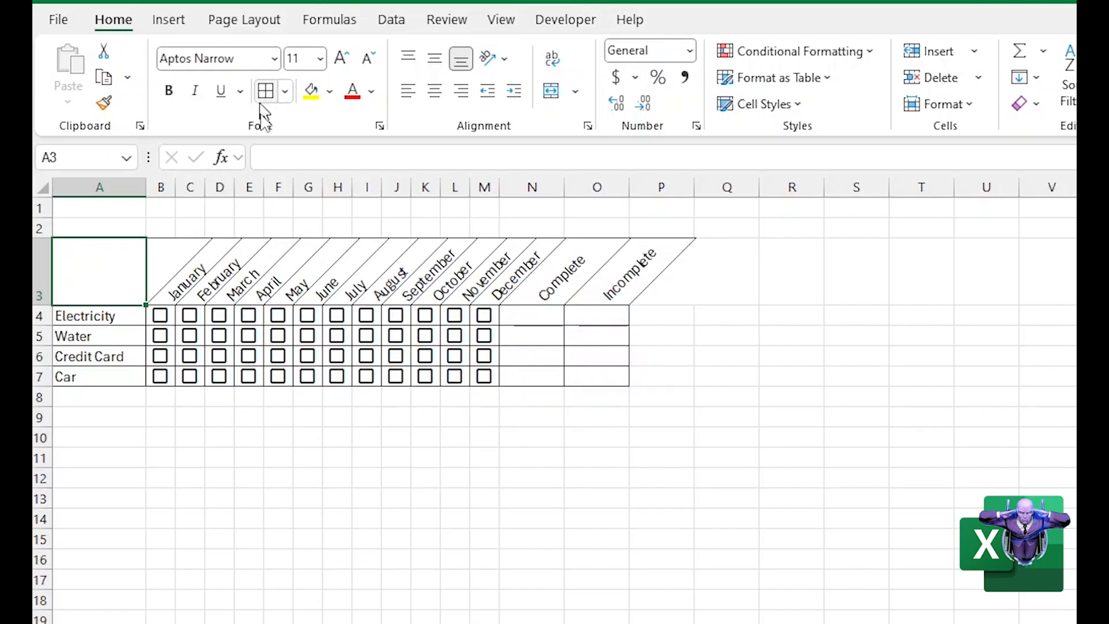
pyautogui.click(181, 491)
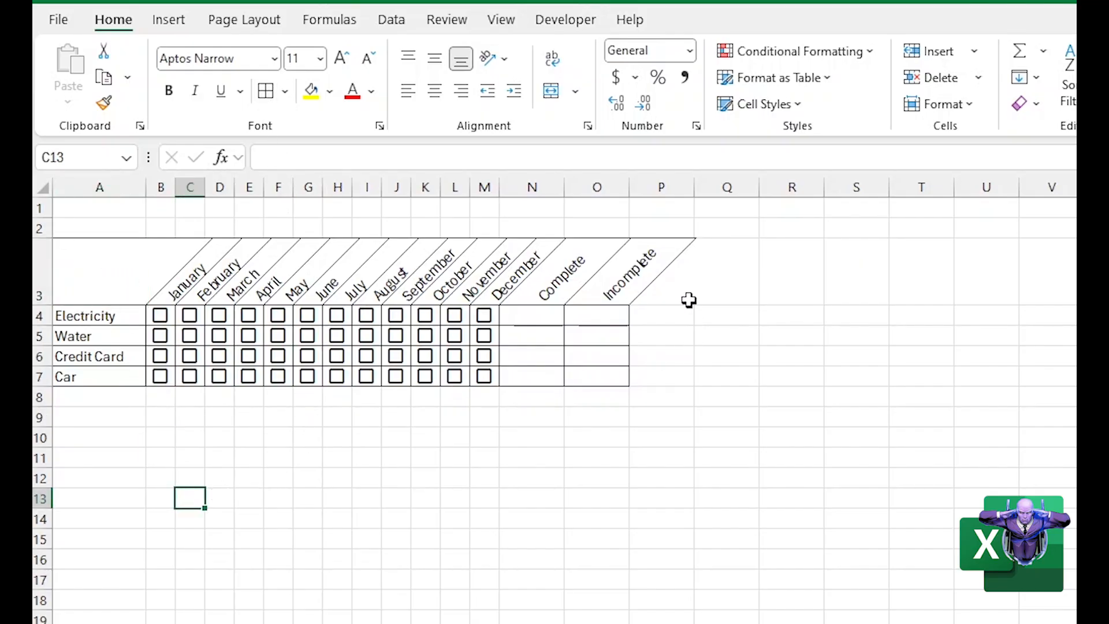
# Start a COUNTIF formula in Q4 and open its Function Arguments dialog, placing it below the bill table
pyautogui.click(543, 497)
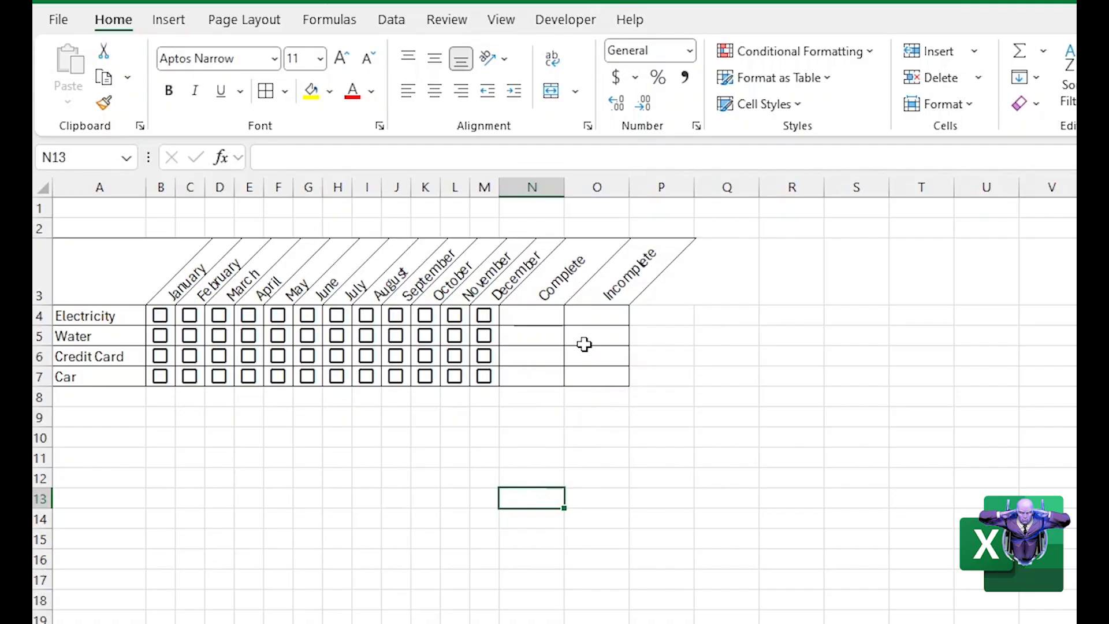
pyautogui.click(596, 315)
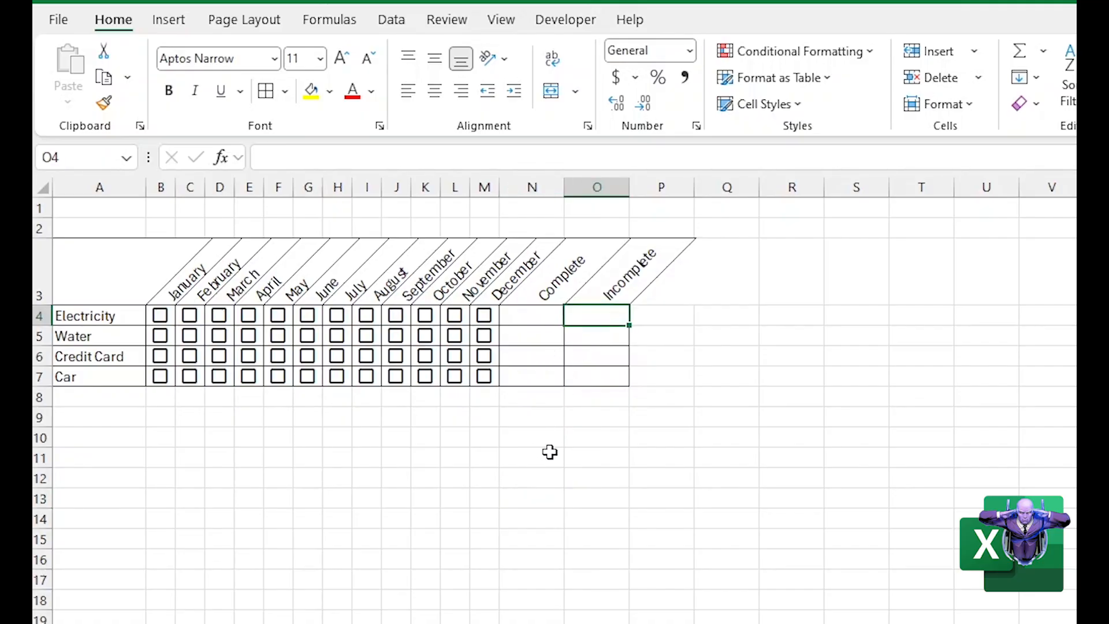
pyautogui.press('Right')
pyautogui.press('Right')
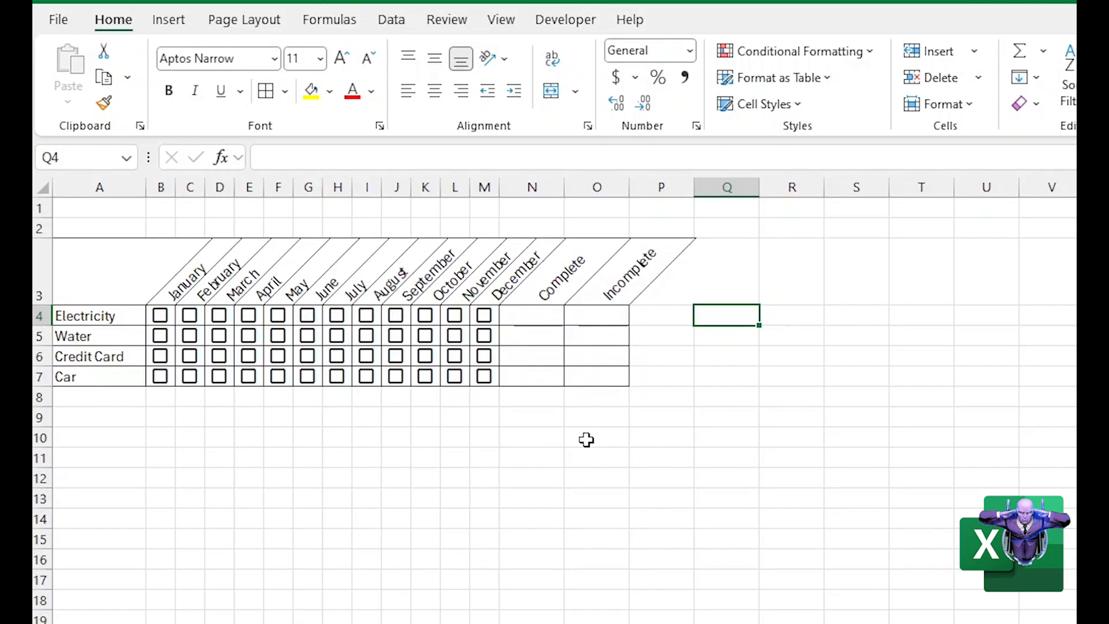
pyautogui.write('=')
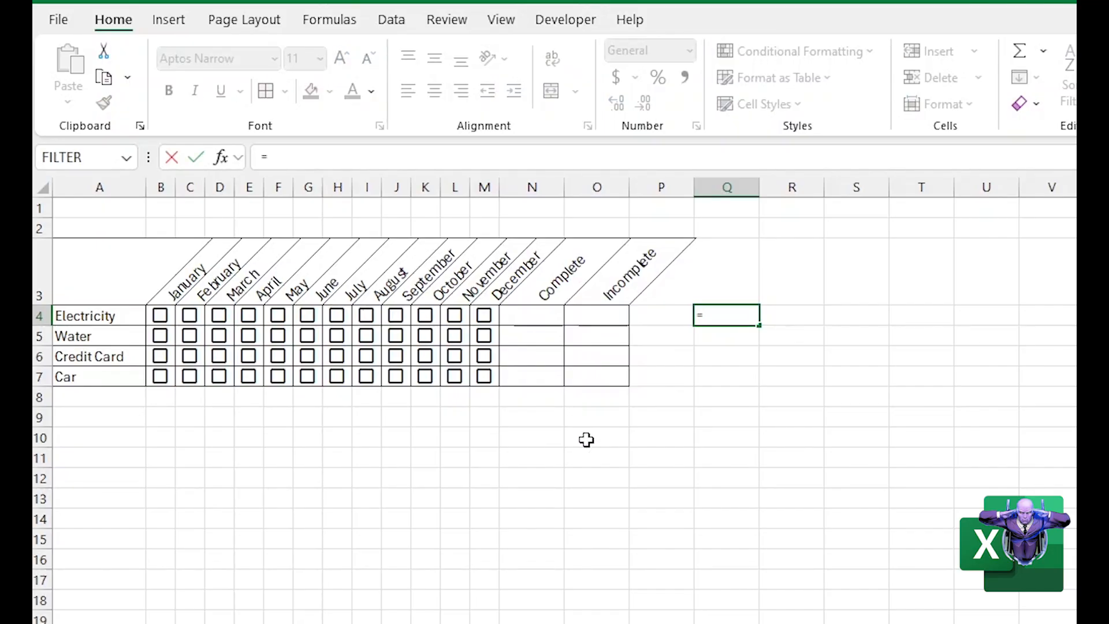
pyautogui.write('coun')
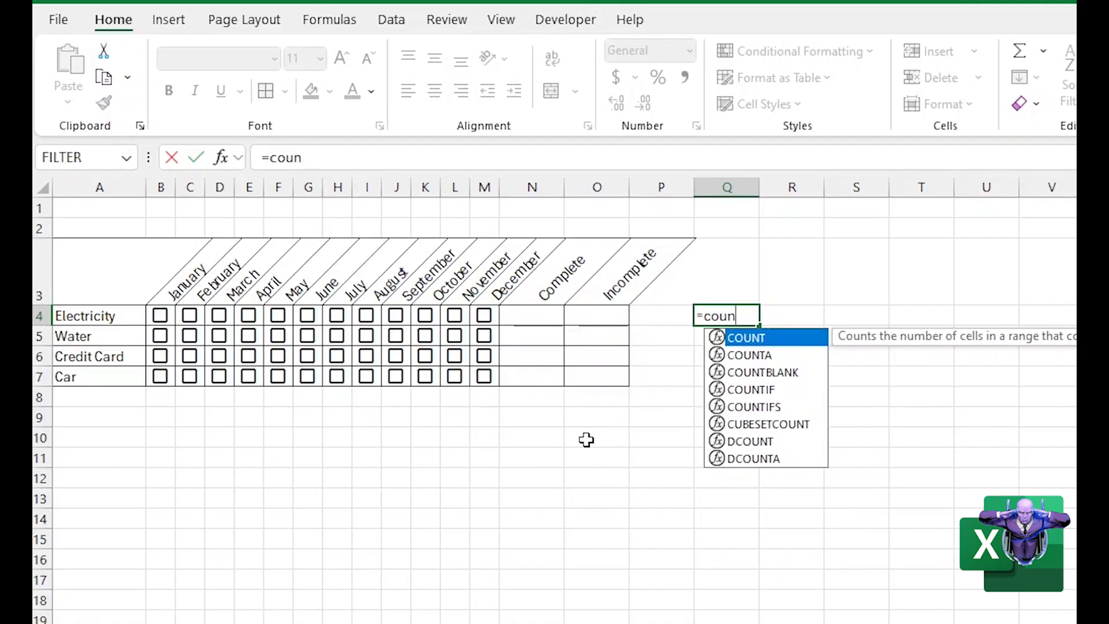
pyautogui.write('tif(')
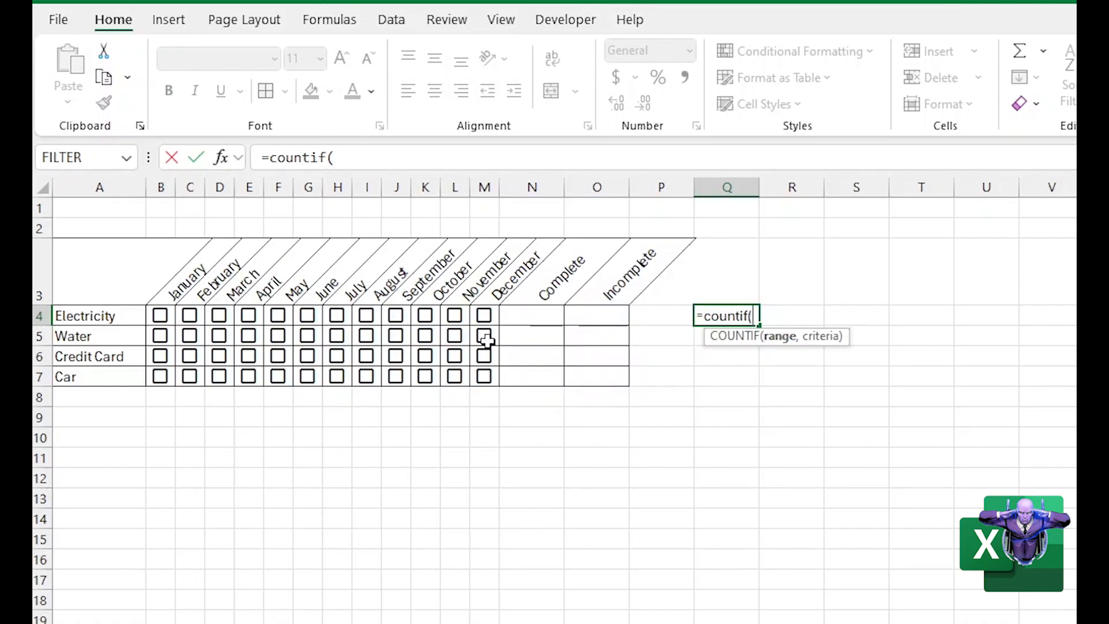
pyautogui.click(226, 156)
pyautogui.moveTo(921, 243); pyautogui.dragTo(843, 361)
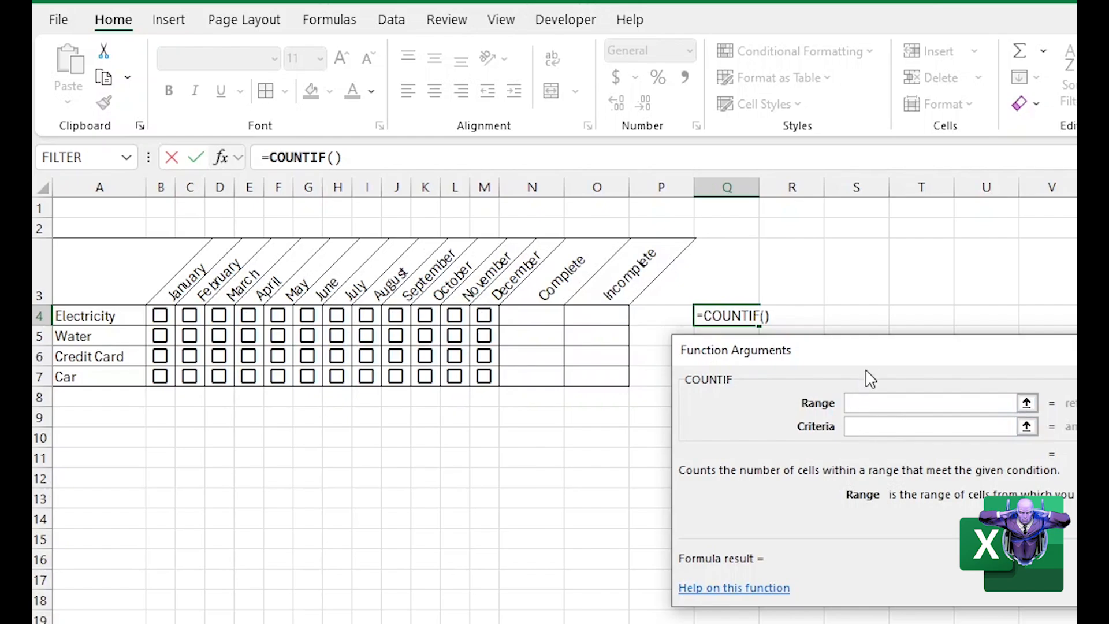
pyautogui.moveTo(887, 362); pyautogui.dragTo(279, 420)
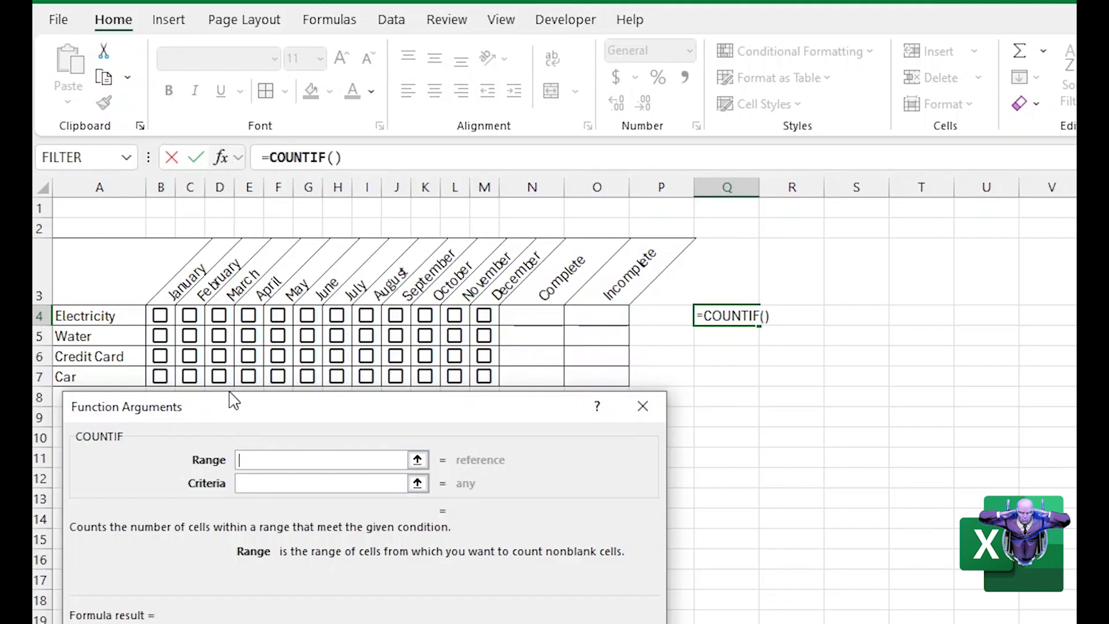
# Set the COUNTIF range to B4:M4 and the criteria to False, and enter the formula in Q4
pyautogui.moveTo(160, 315); pyautogui.dragTo(484, 315)
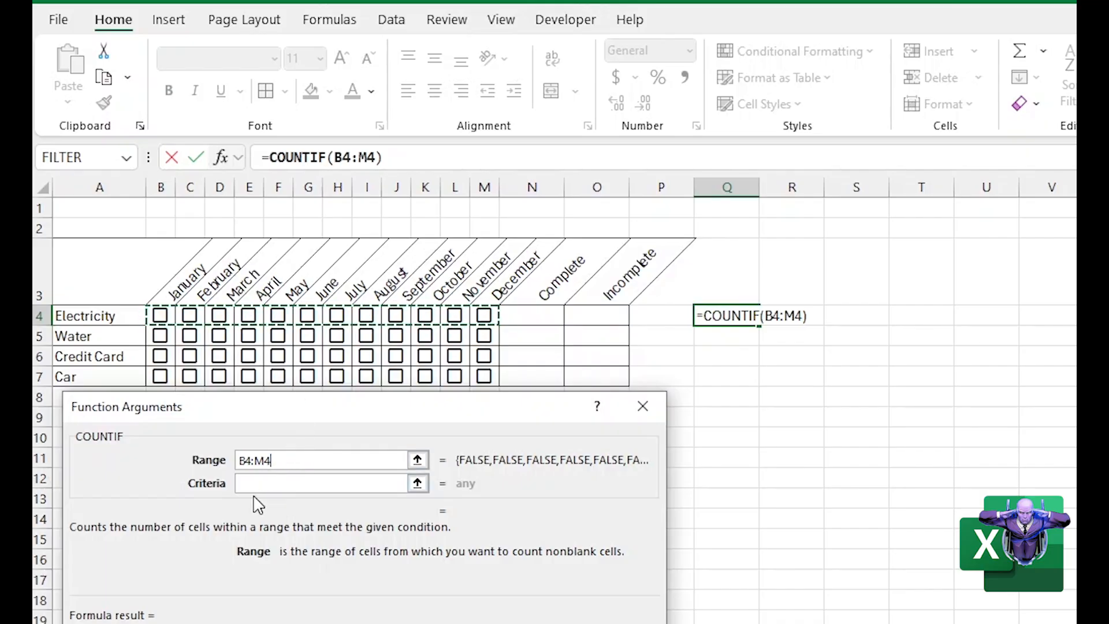
pyautogui.press('Tab')
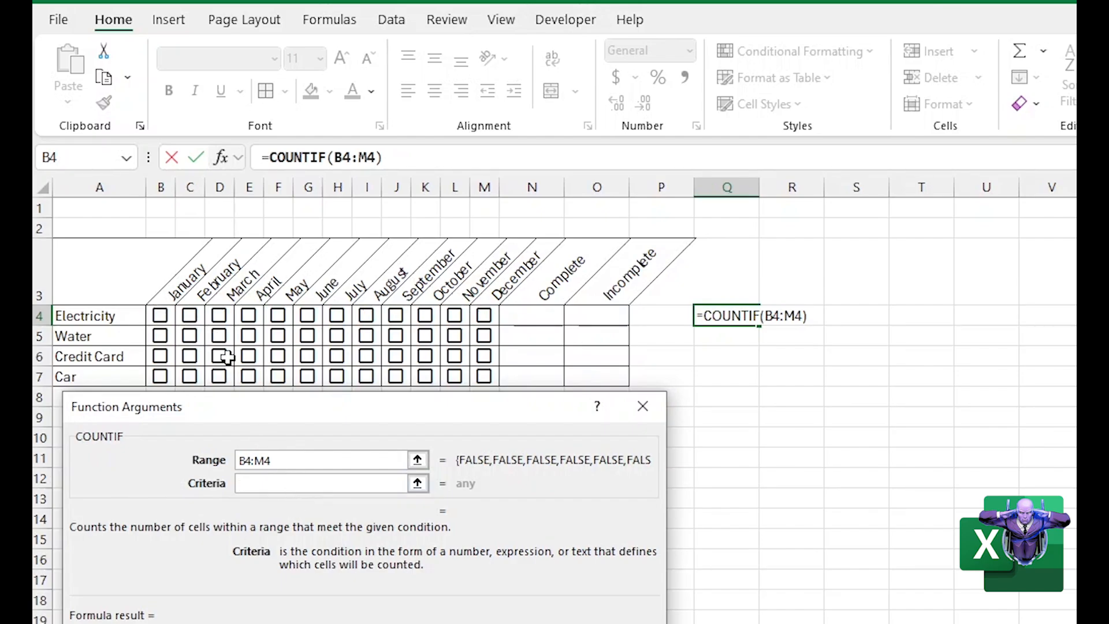
pyautogui.write('False')
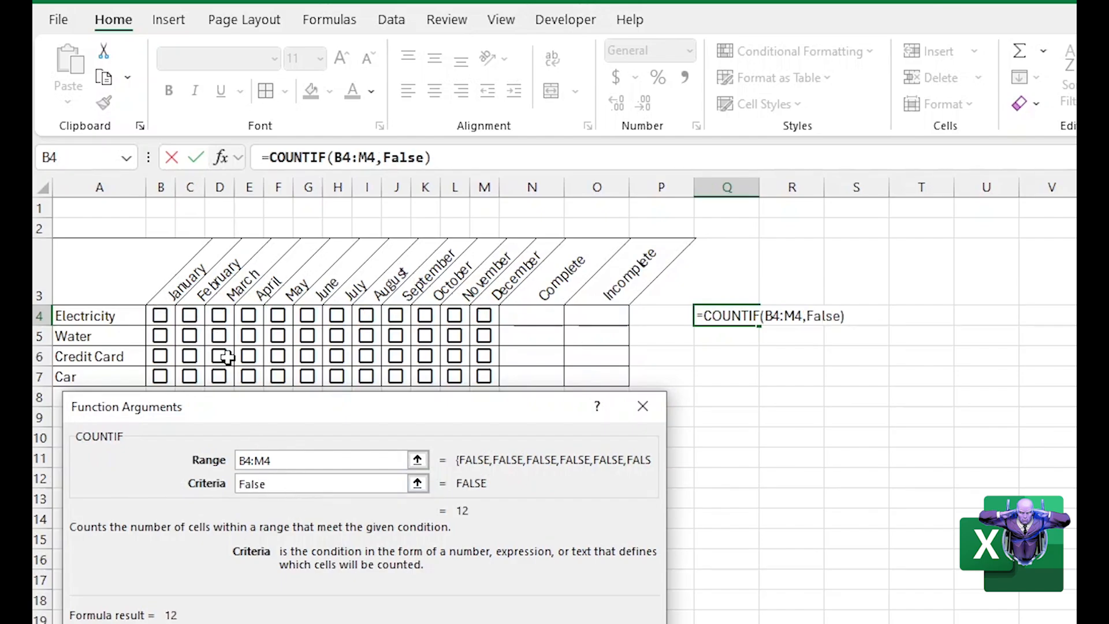
pyautogui.press('Return')
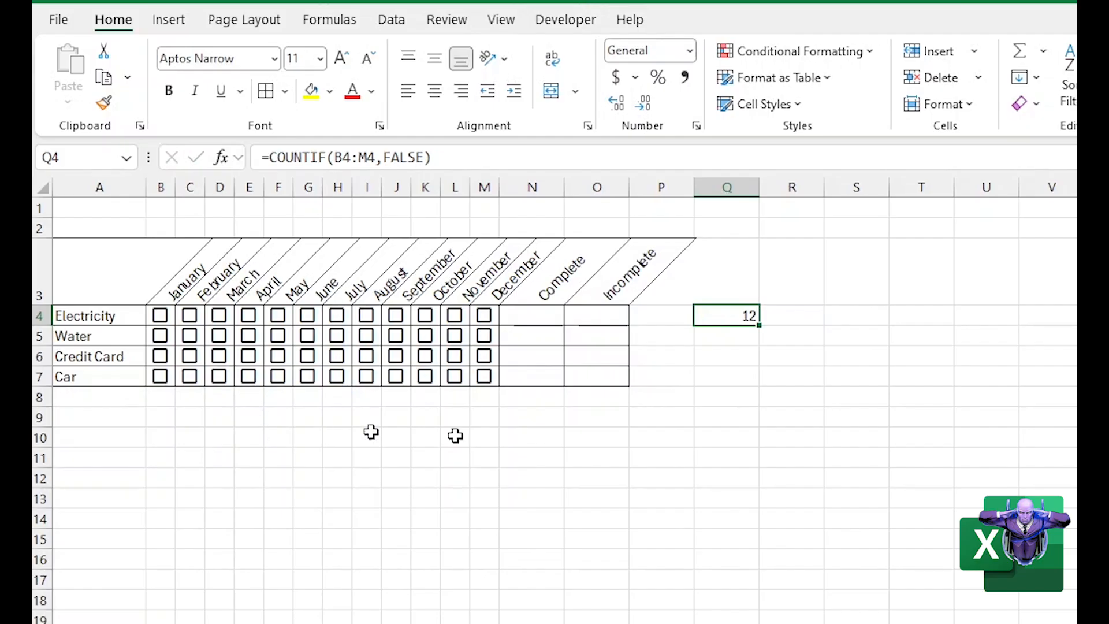
# Examine the values behind the Electricity checkboxes in row 4, including K4, L4 and M4
pyautogui.moveTo(726, 349); pyautogui.dragTo(712, 334)
pyautogui.click(703, 317)
pyautogui.click(472, 322)
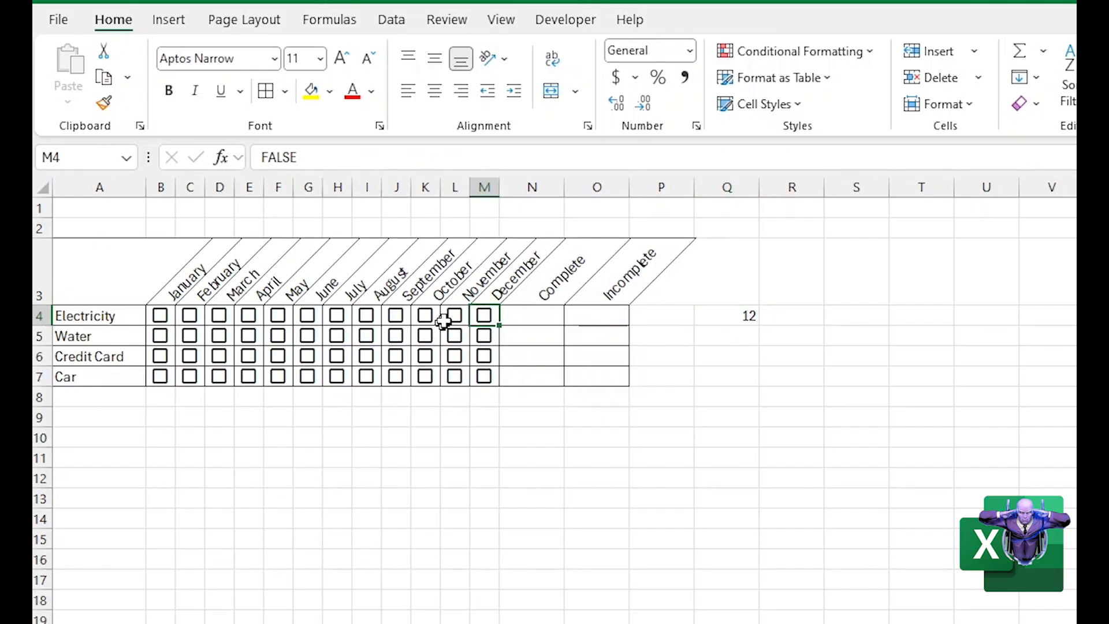
pyautogui.click(444, 321)
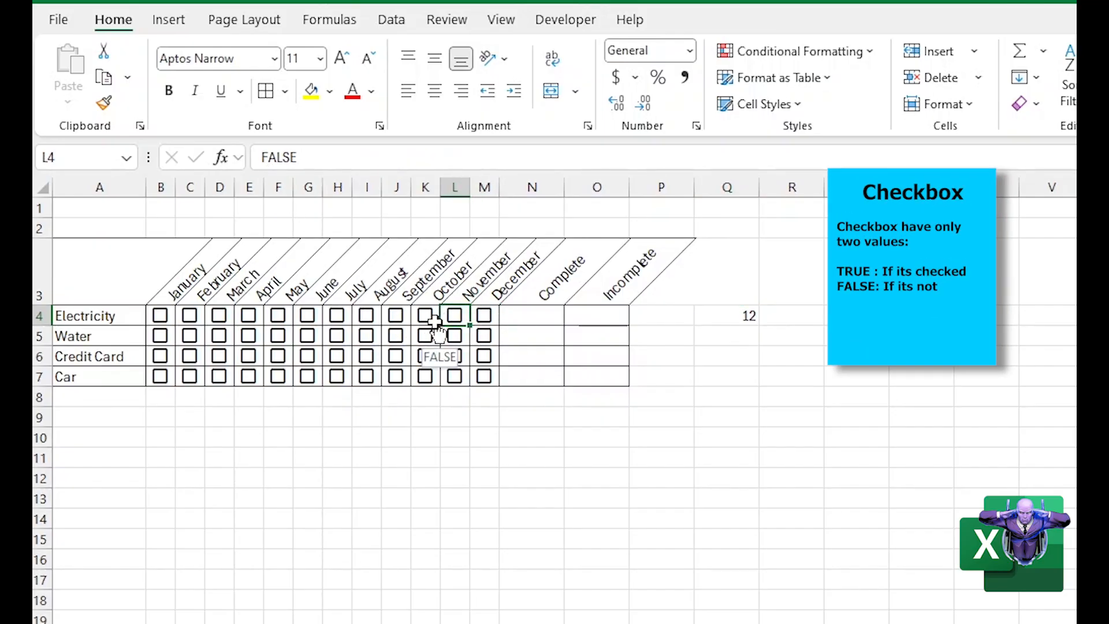
pyautogui.click(434, 322)
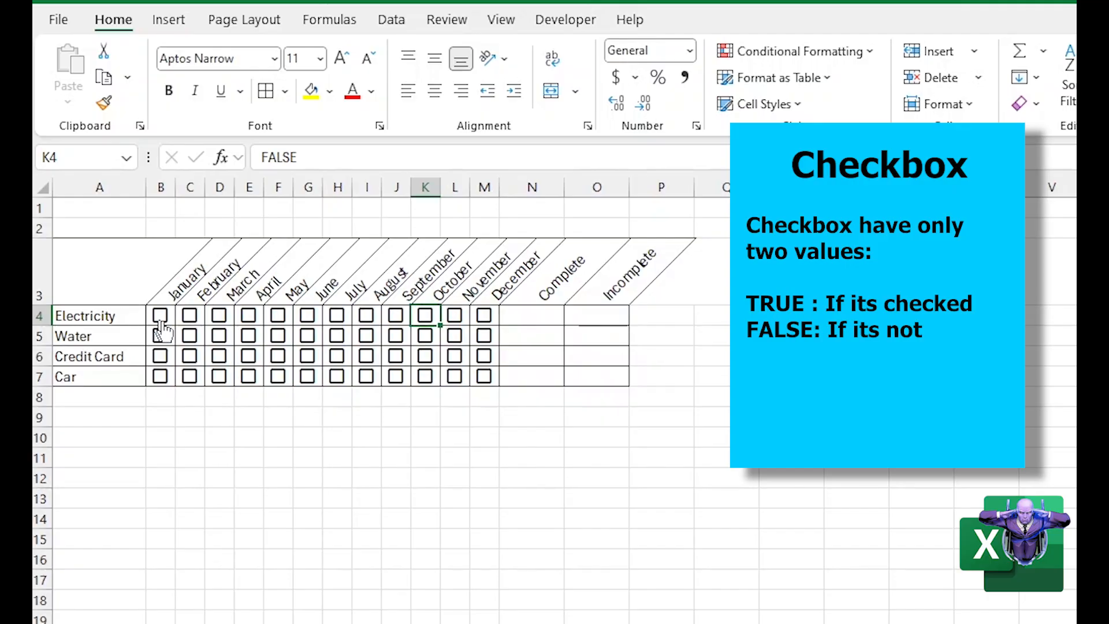
pyautogui.moveTo(485, 327)
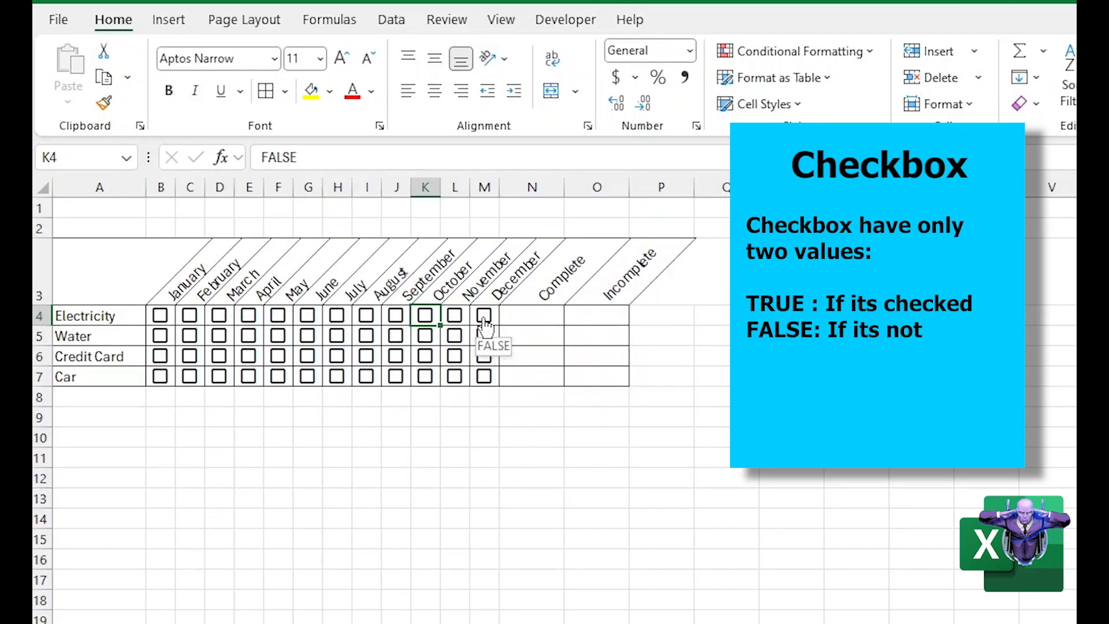
pyautogui.click(492, 322)
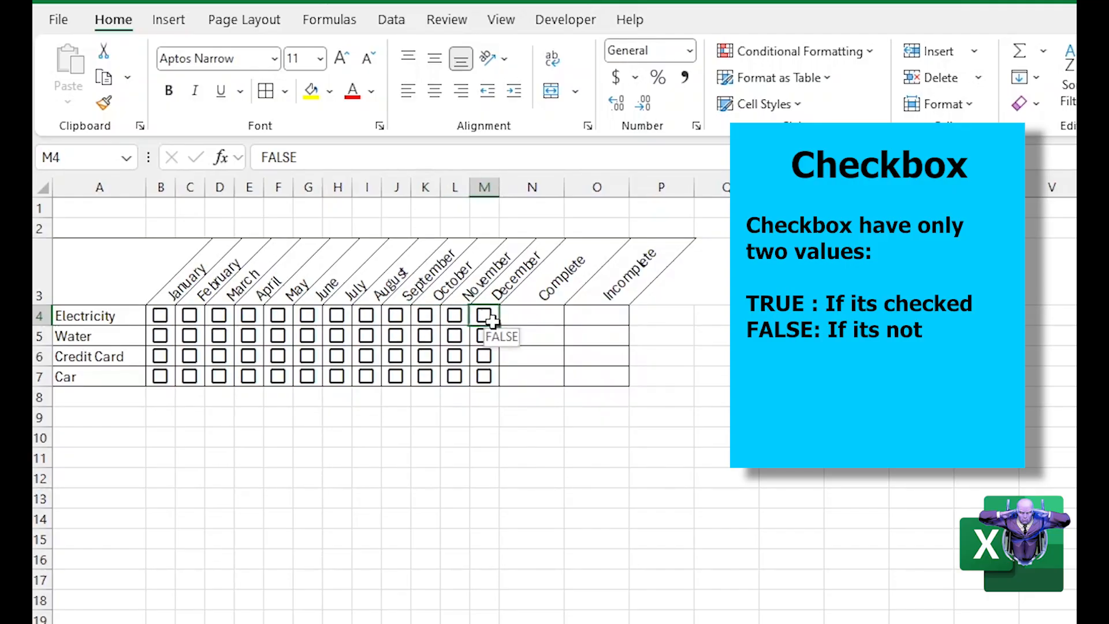
pyautogui.moveTo(452, 365)
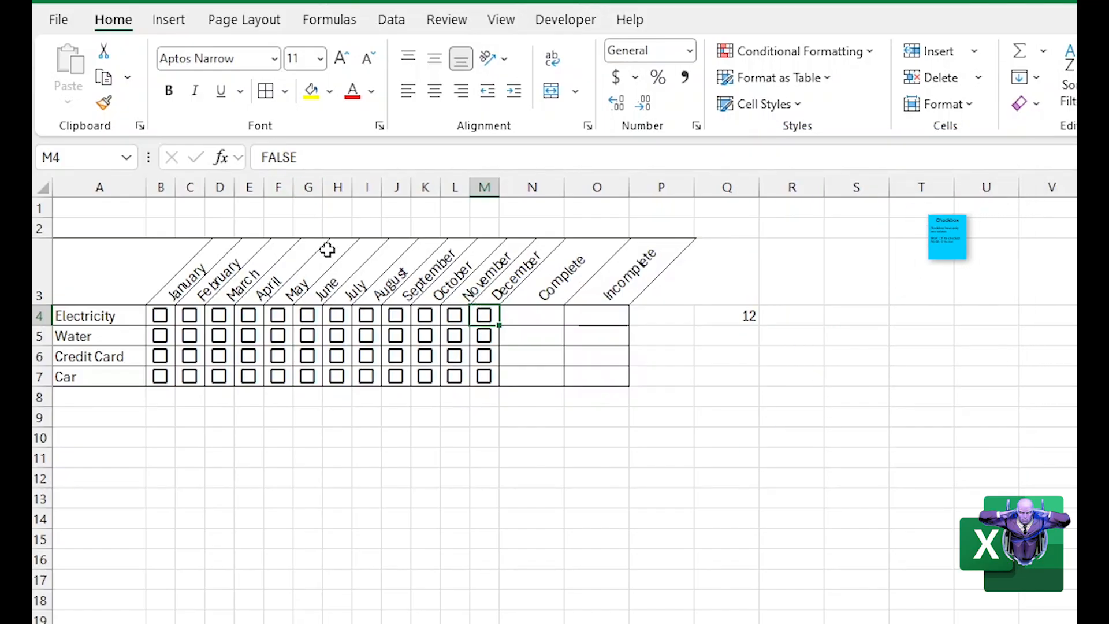
pyautogui.moveTo(485, 323)
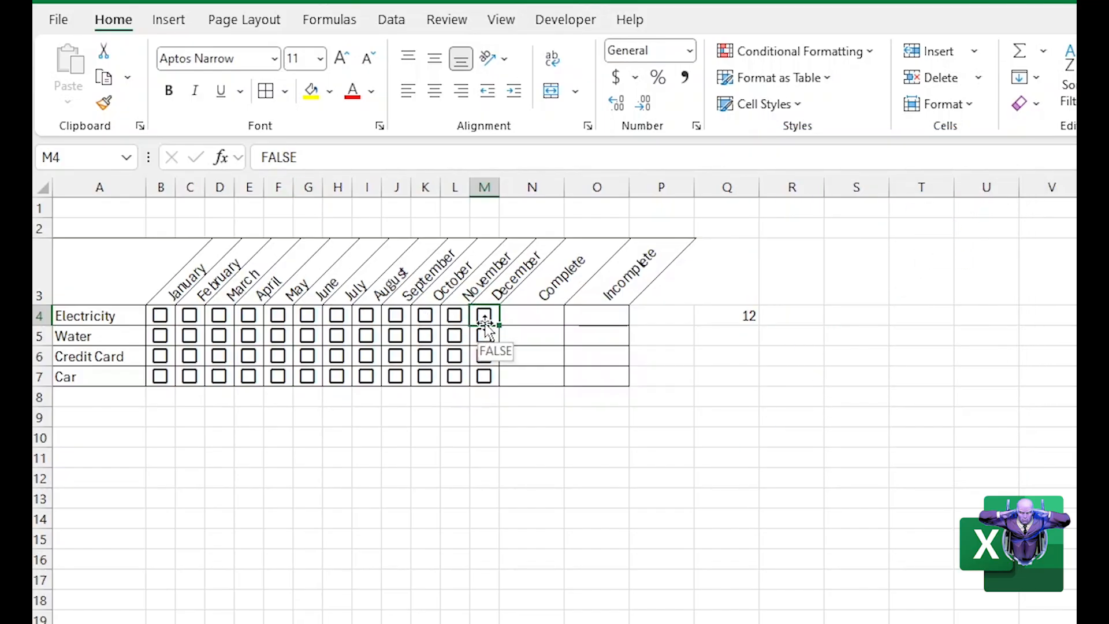
# Tick and clear the Electricity checkbox for December in M4 to test the count in Q4
pyautogui.click(484, 324)
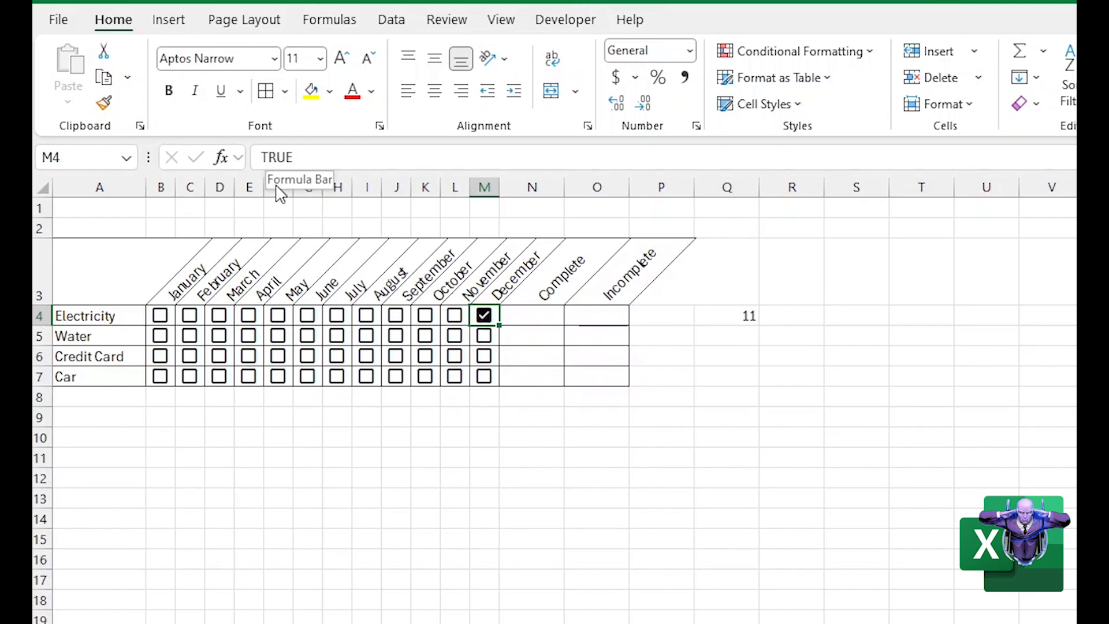
pyautogui.click(483, 315)
pyautogui.click(484, 321)
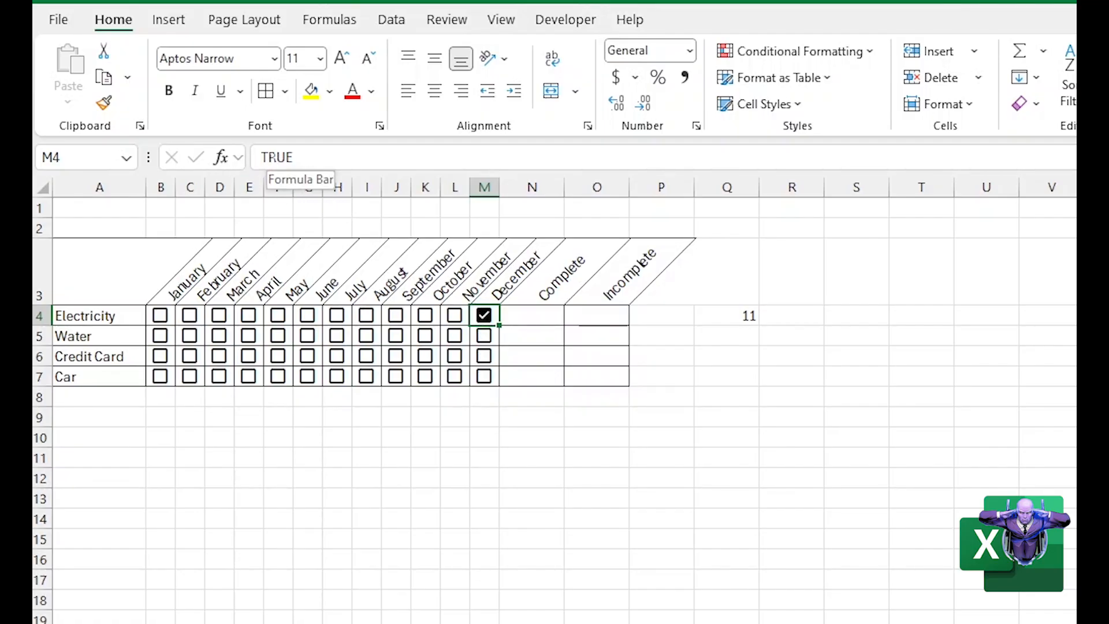
pyautogui.click(474, 318)
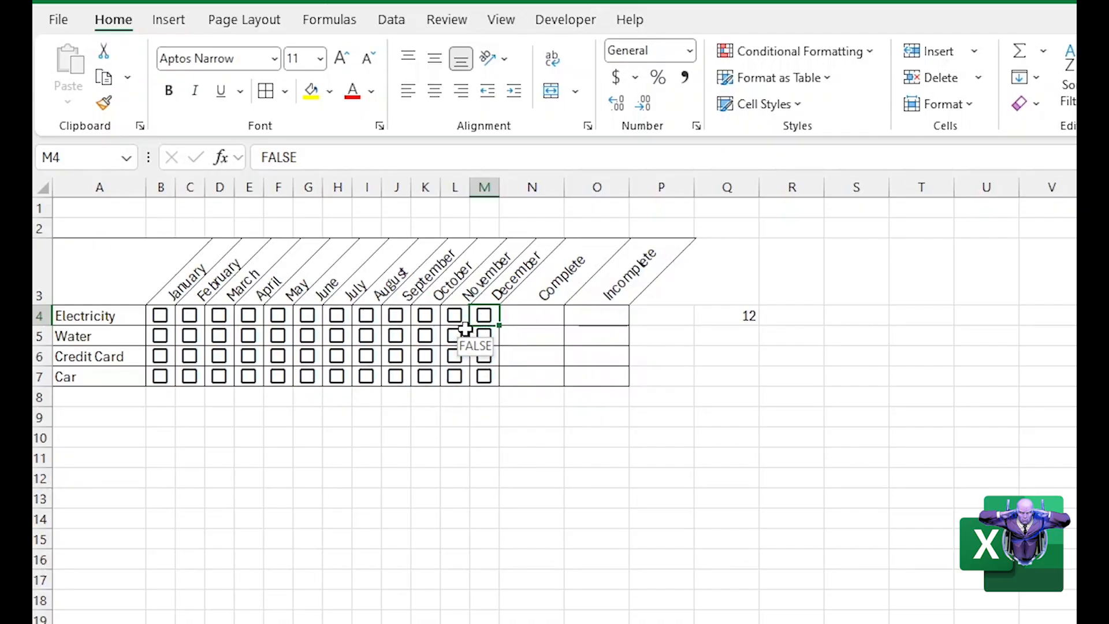
# Review the COUNTIF formula in Q4 and tick the Electricity checkbox for December in M4
pyautogui.click(726, 316)
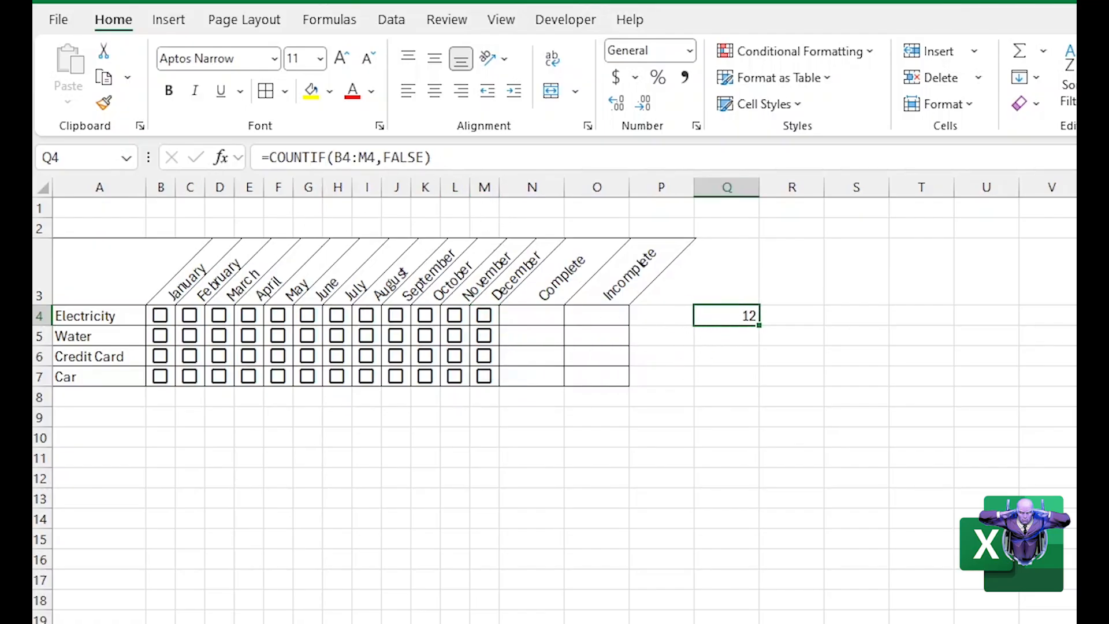
pyautogui.click(433, 157)
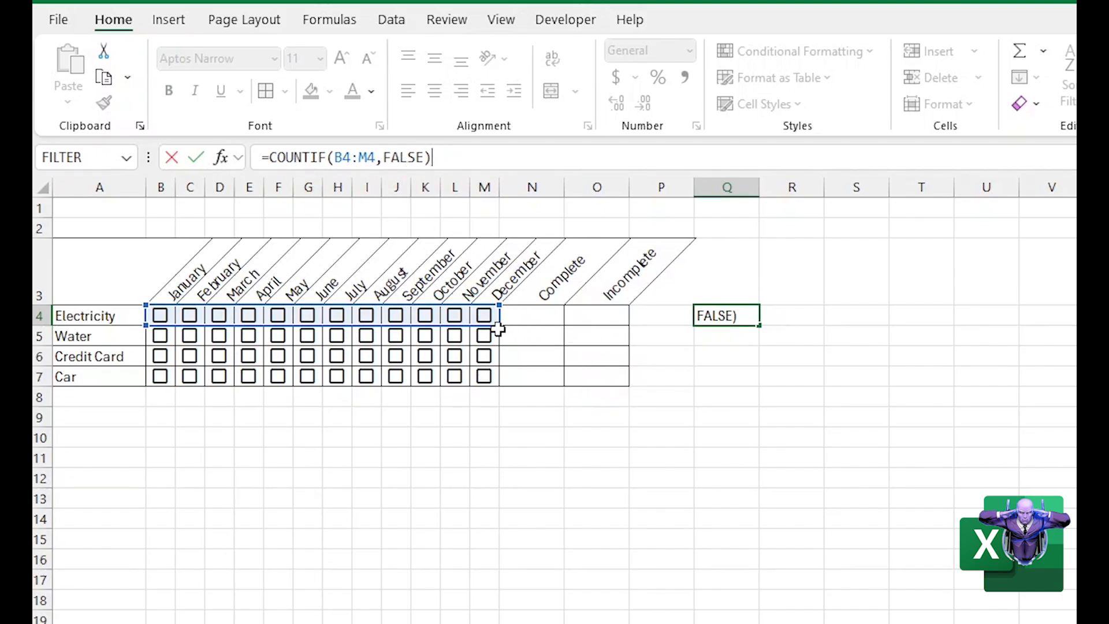
pyautogui.press('Return')
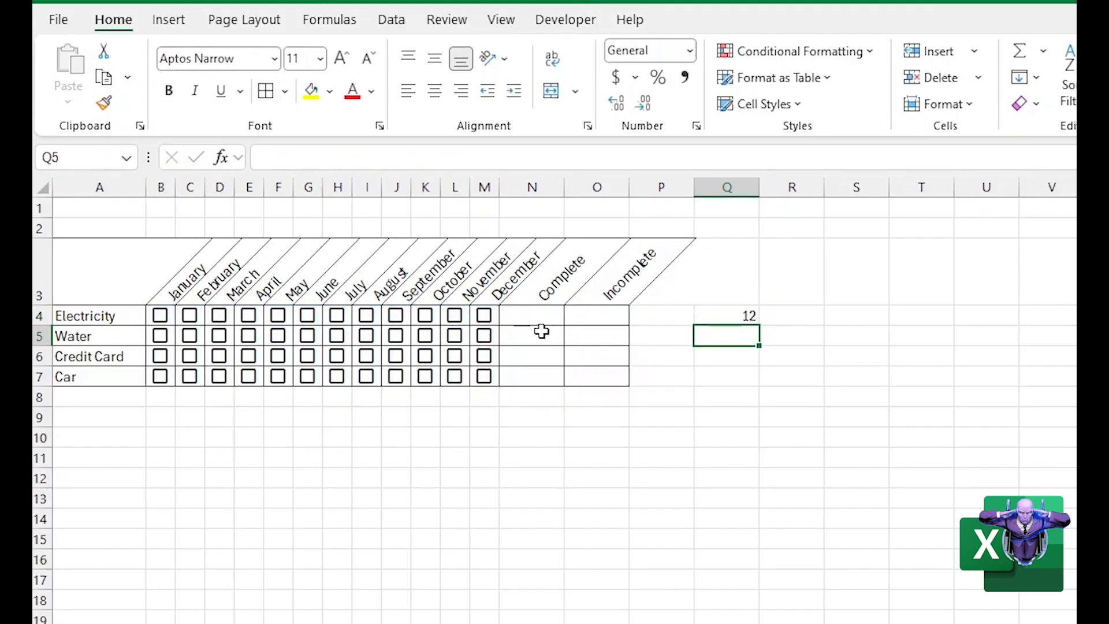
pyautogui.click(699, 317)
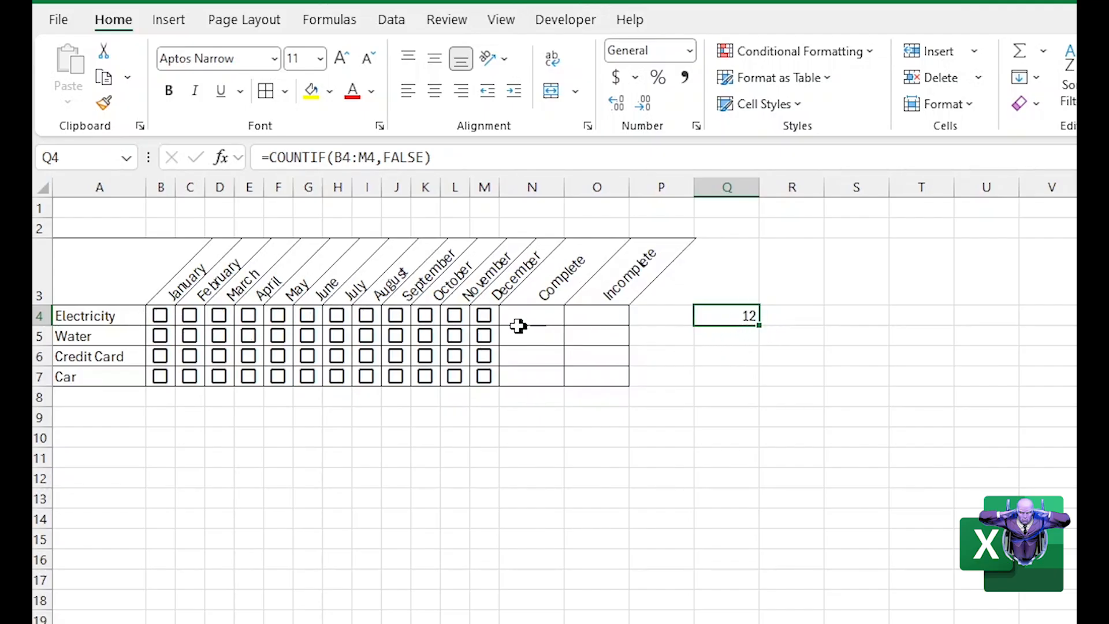
pyautogui.click(486, 317)
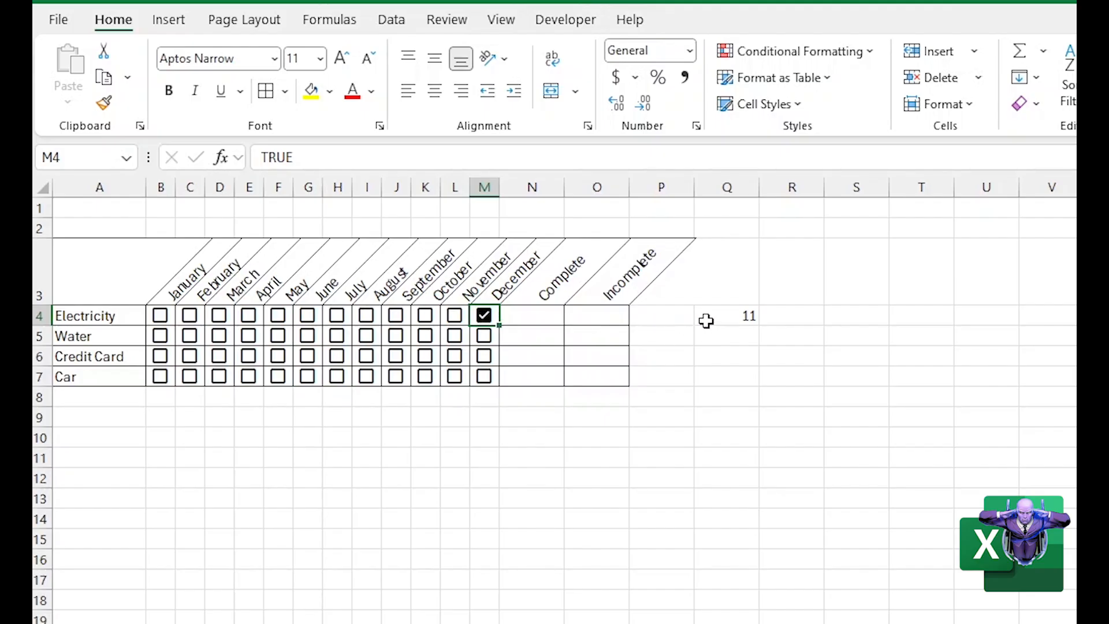
# Tick the Electricity checkboxes for November, October, September and August to test the COUNTIF count in Q4
pyautogui.click(453, 316)
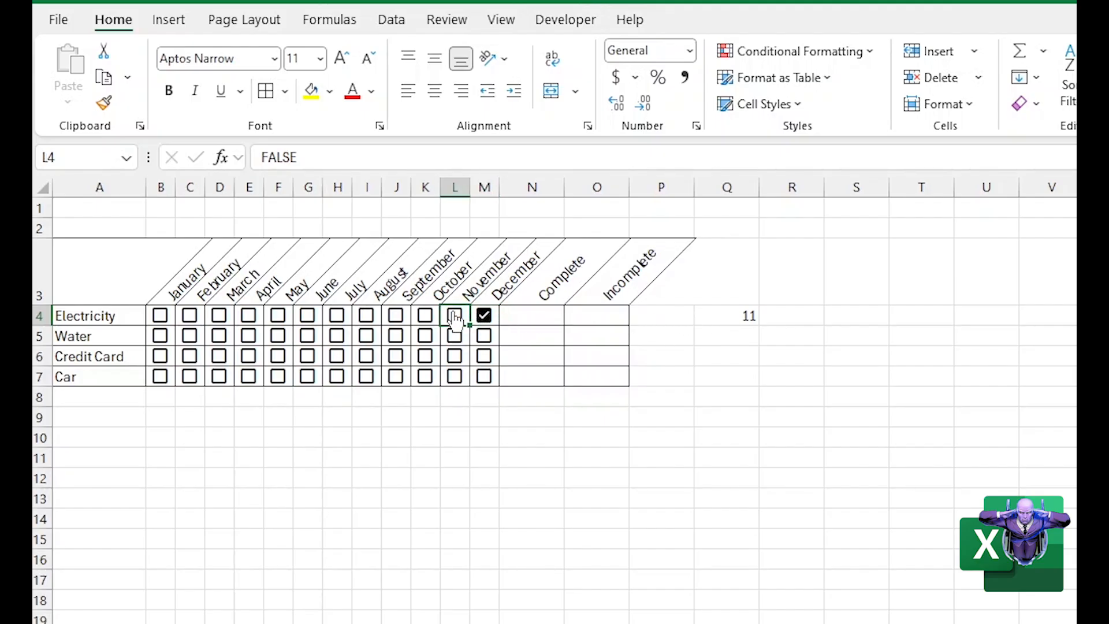
pyautogui.click(428, 318)
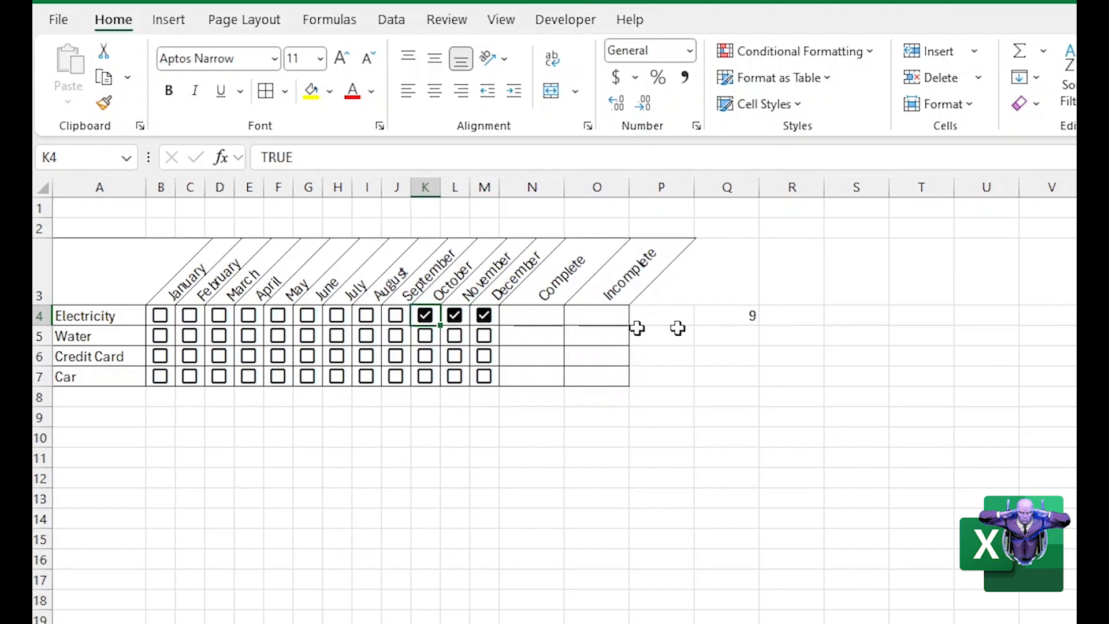
pyautogui.click(711, 317)
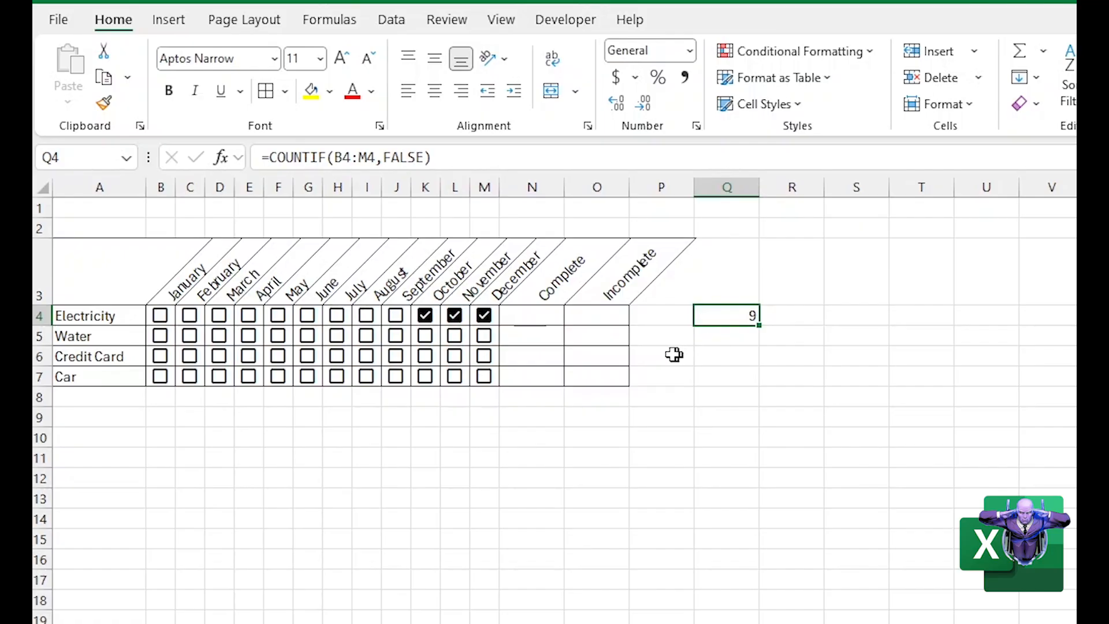
pyautogui.click(397, 321)
pyautogui.click(366, 319)
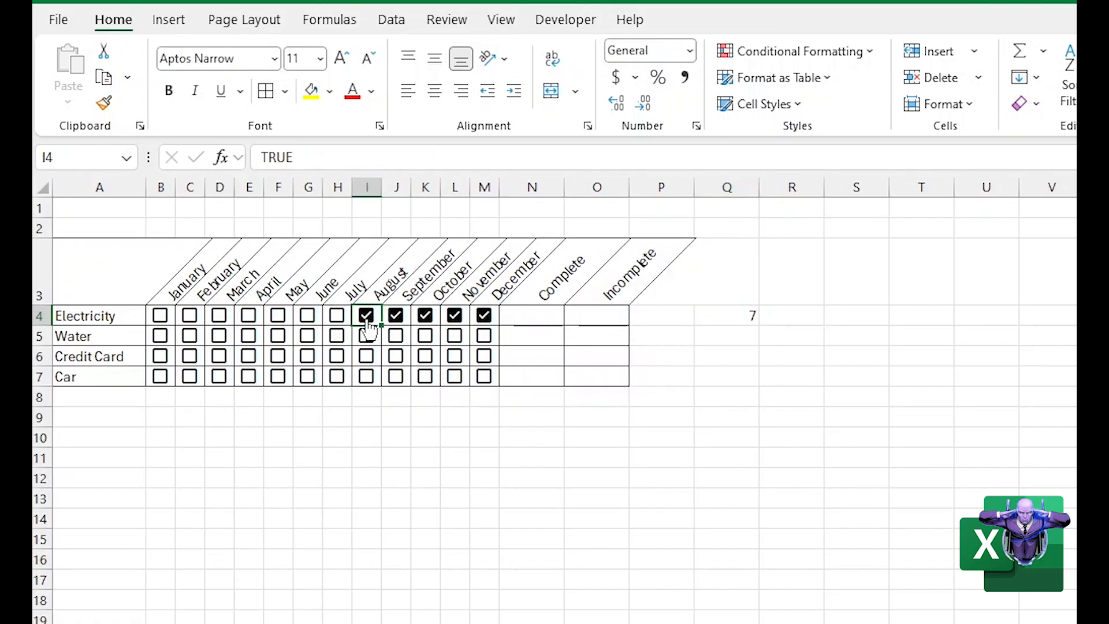
pyautogui.click(709, 321)
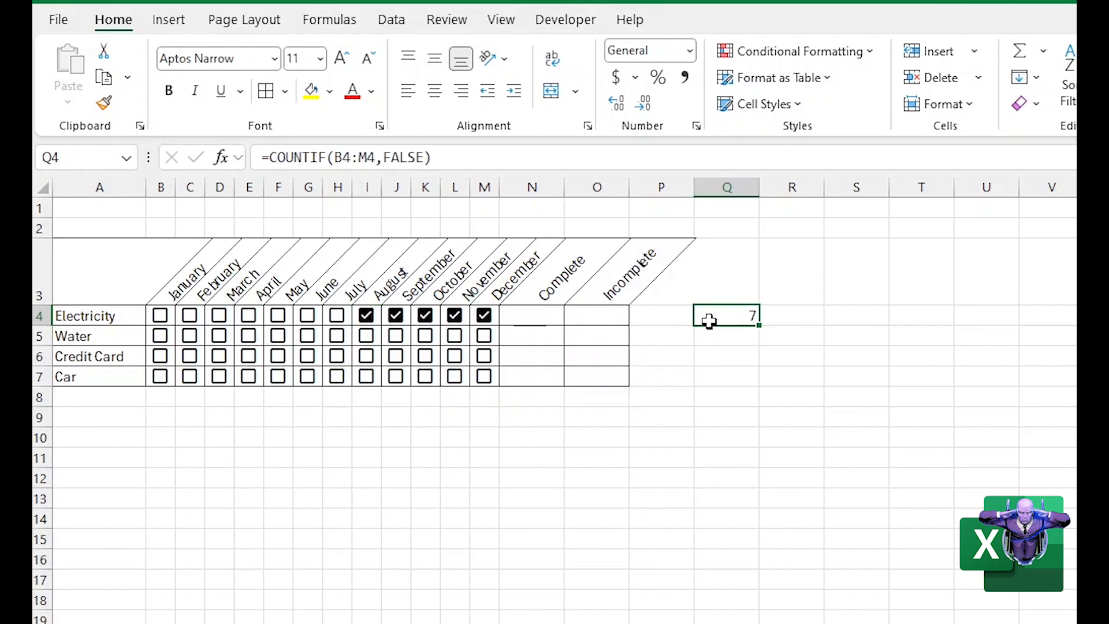
# Examine the FALSE criteria in the COUNTIF formula in Q4, leaving the formula as it is
pyautogui.click(381, 156)
pyautogui.moveTo(383, 157); pyautogui.dragTo(424, 156)
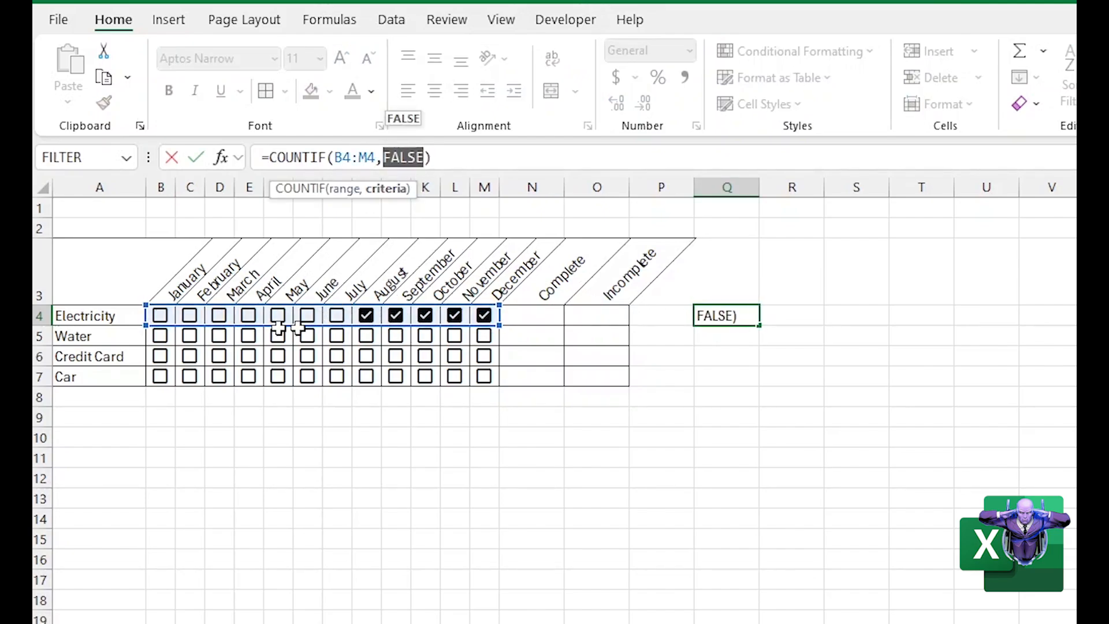
pyautogui.press('Return')
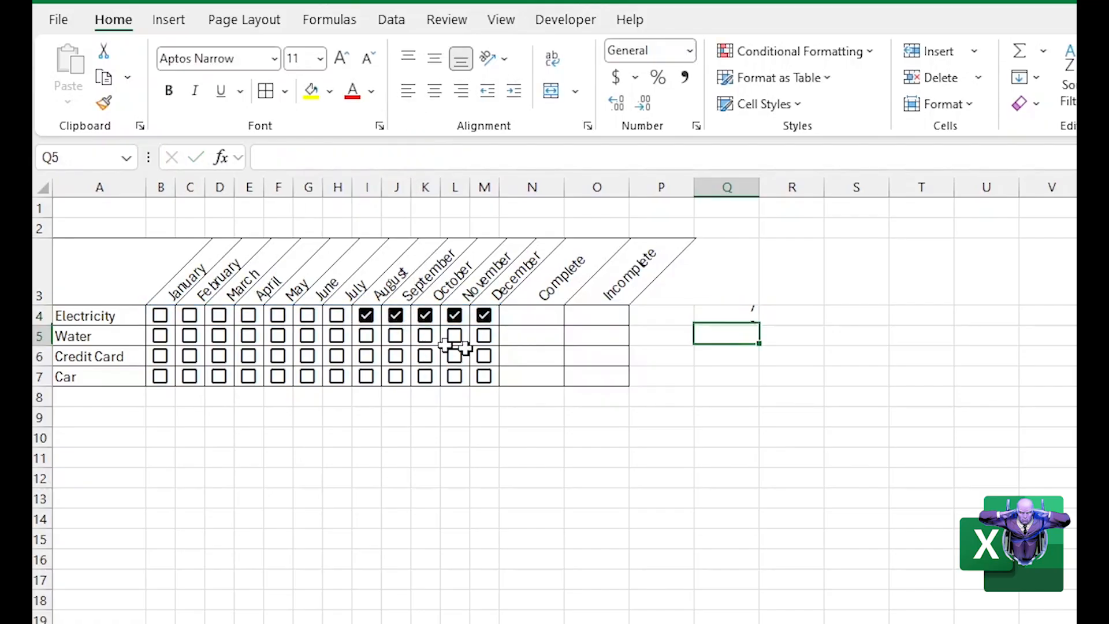
pyautogui.click(711, 319)
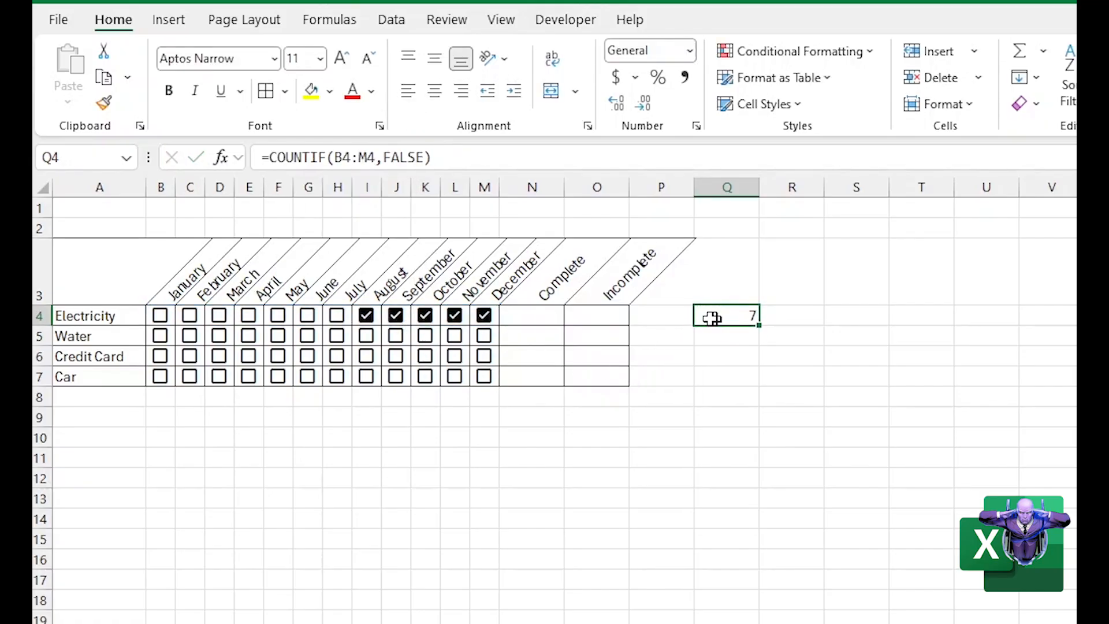
# Enter a COUNTA formula over B4:M4 in P4 to count all the Electricity months
pyautogui.click(660, 317)
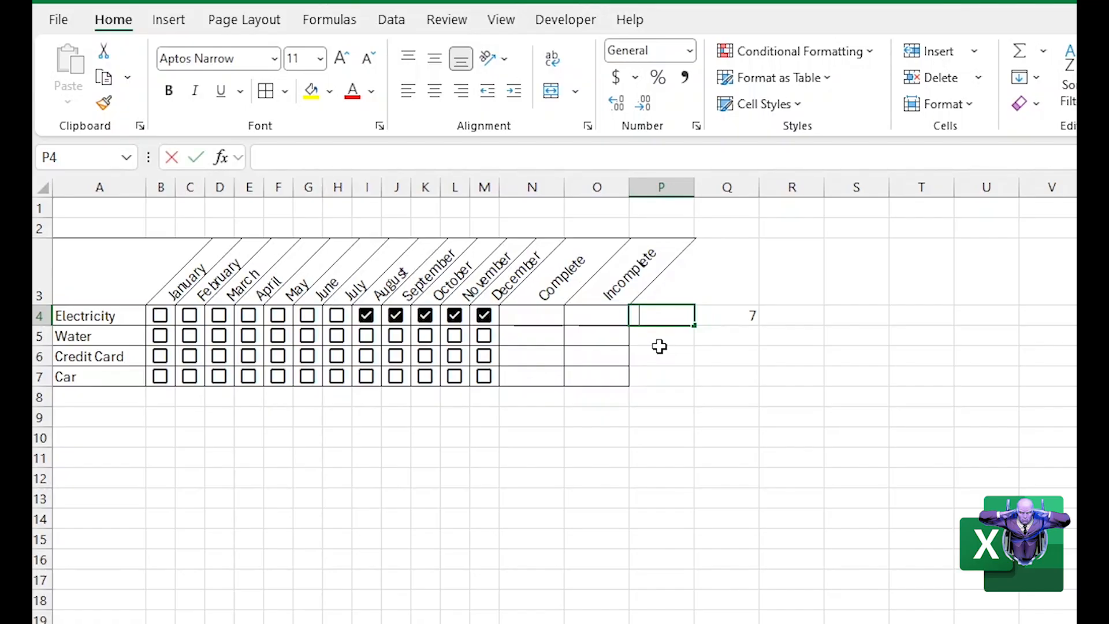
pyautogui.write('=coun')
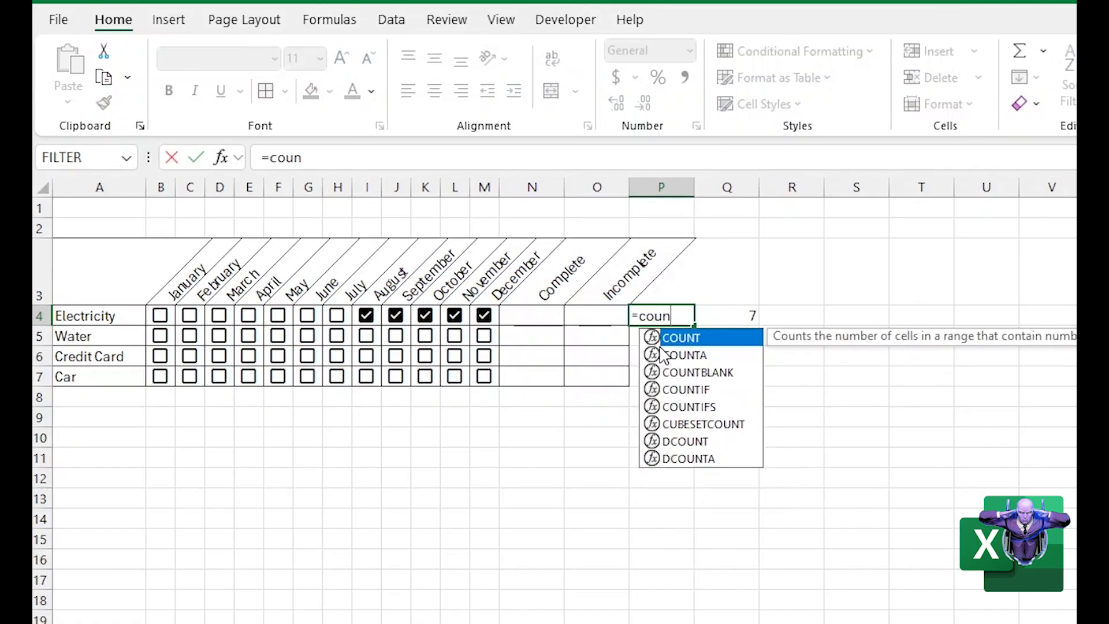
pyautogui.write('ta(')
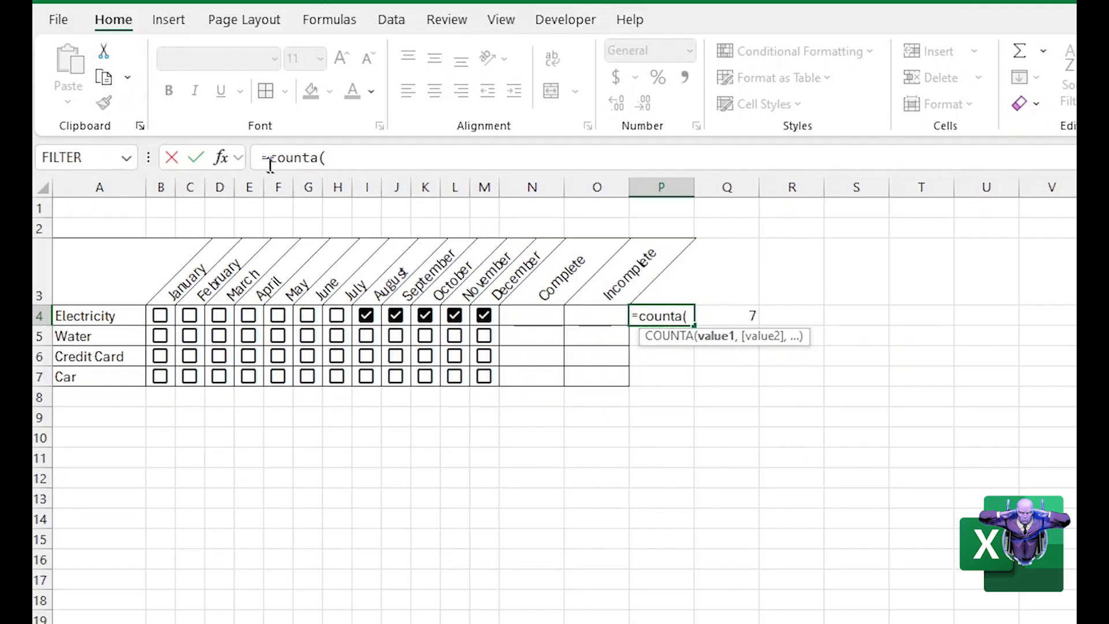
pyautogui.click(222, 157)
pyautogui.moveTo(460, 397)
pyautogui.mouseDown()
pyautogui.moveTo(461, 376)
pyautogui.moveTo(452, 393)
pyautogui.mouseUp()
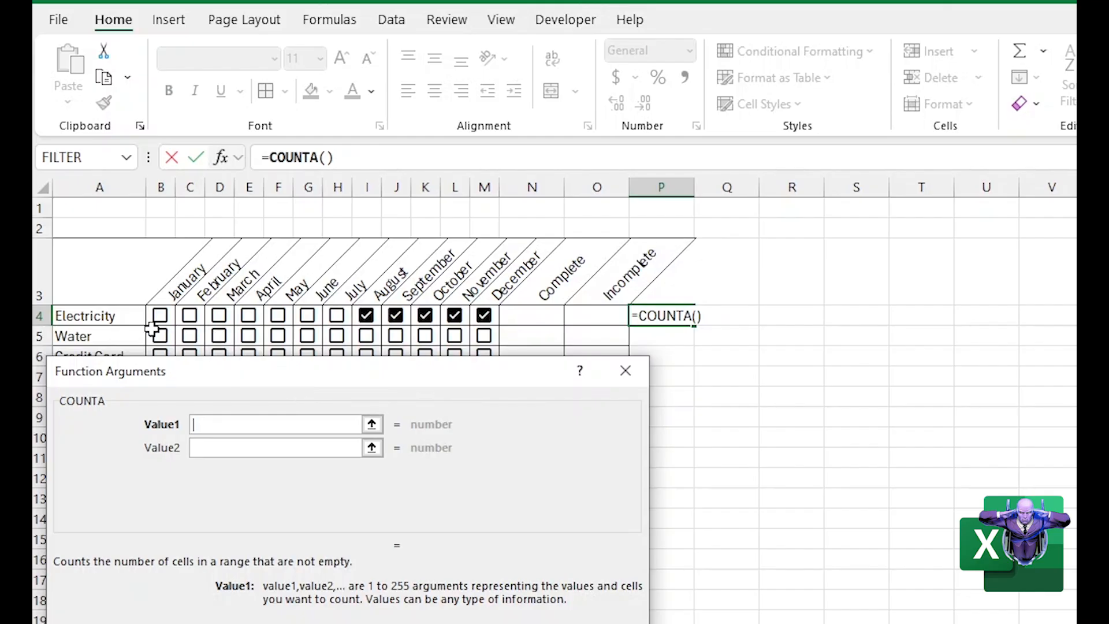
pyautogui.moveTo(157, 317); pyautogui.dragTo(484, 315)
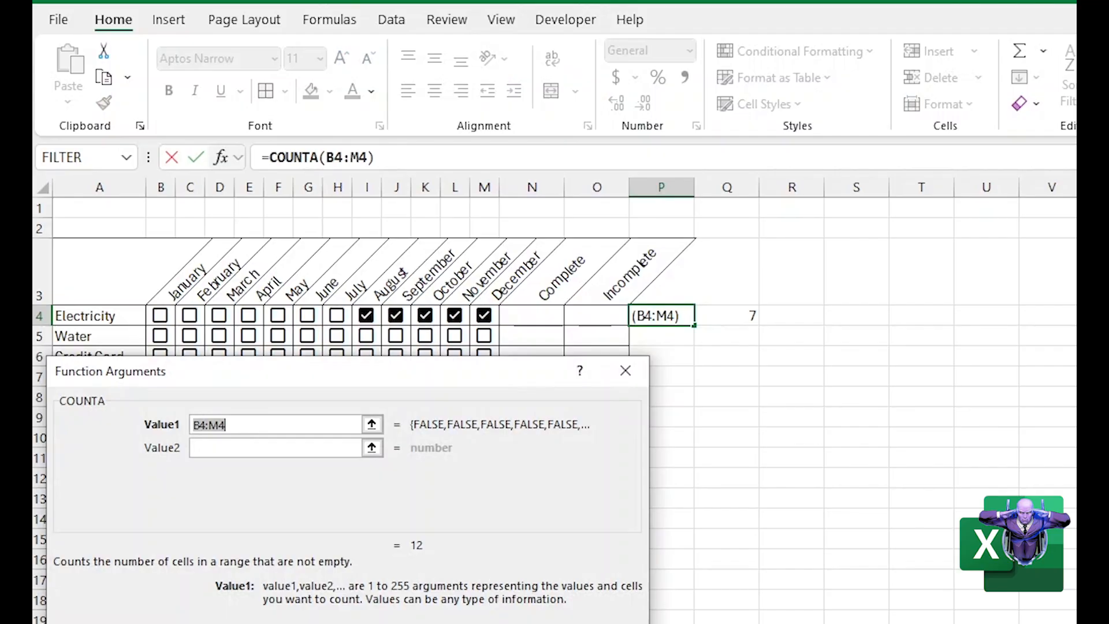
pyautogui.press('Return')
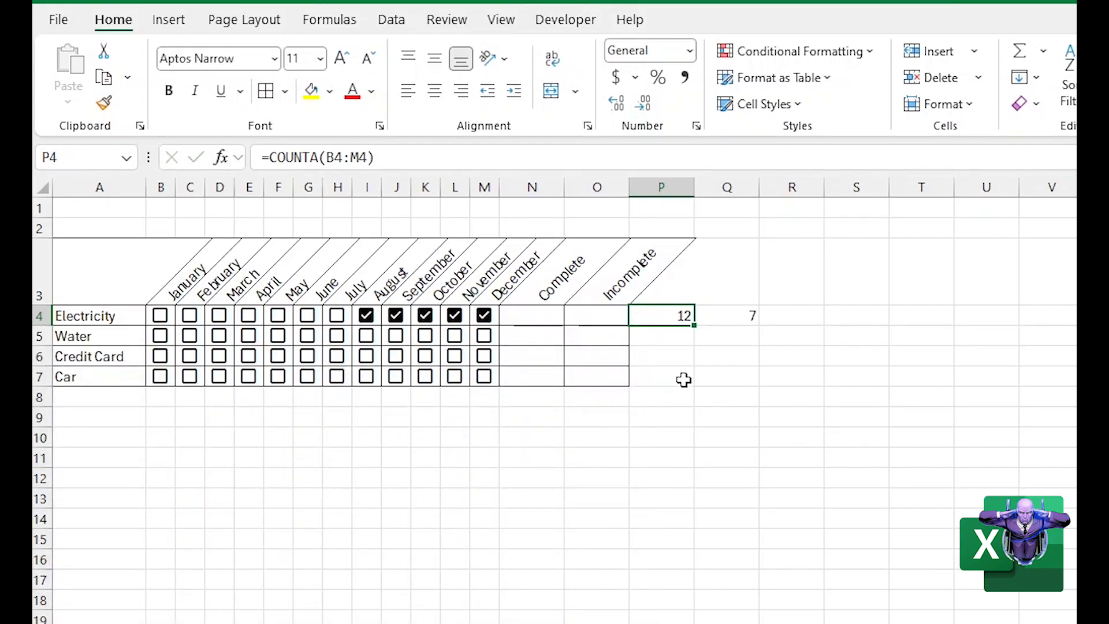
# Examine the values behind the Electricity checkboxes in H4, G4, F4 and E4, and the COUNTA formula in P4
pyautogui.click(347, 320)
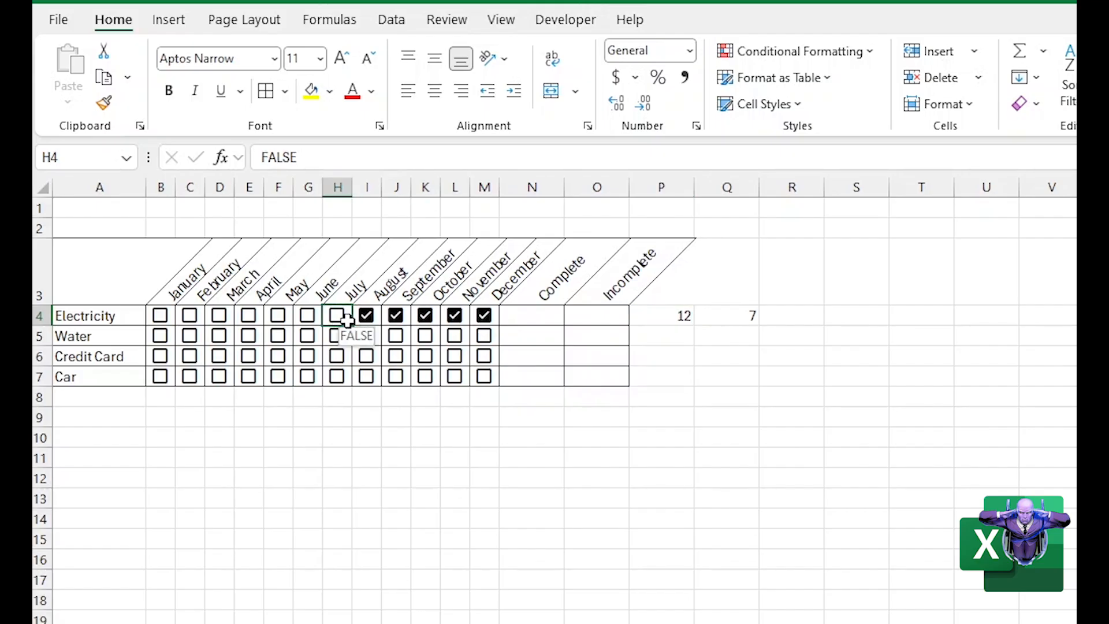
pyautogui.click(315, 320)
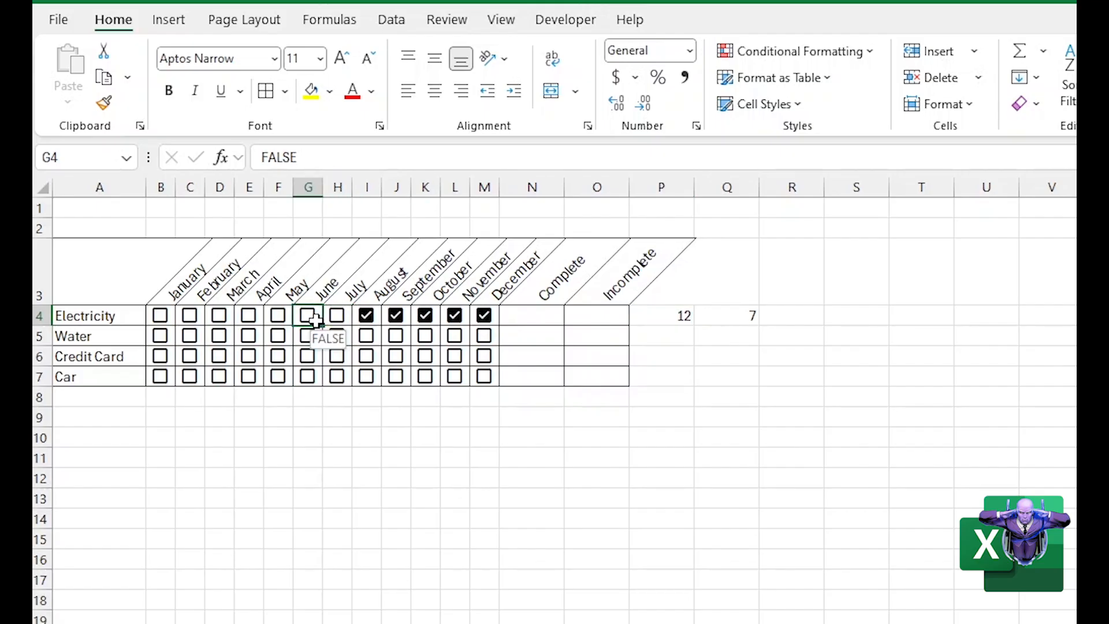
pyautogui.click(281, 322)
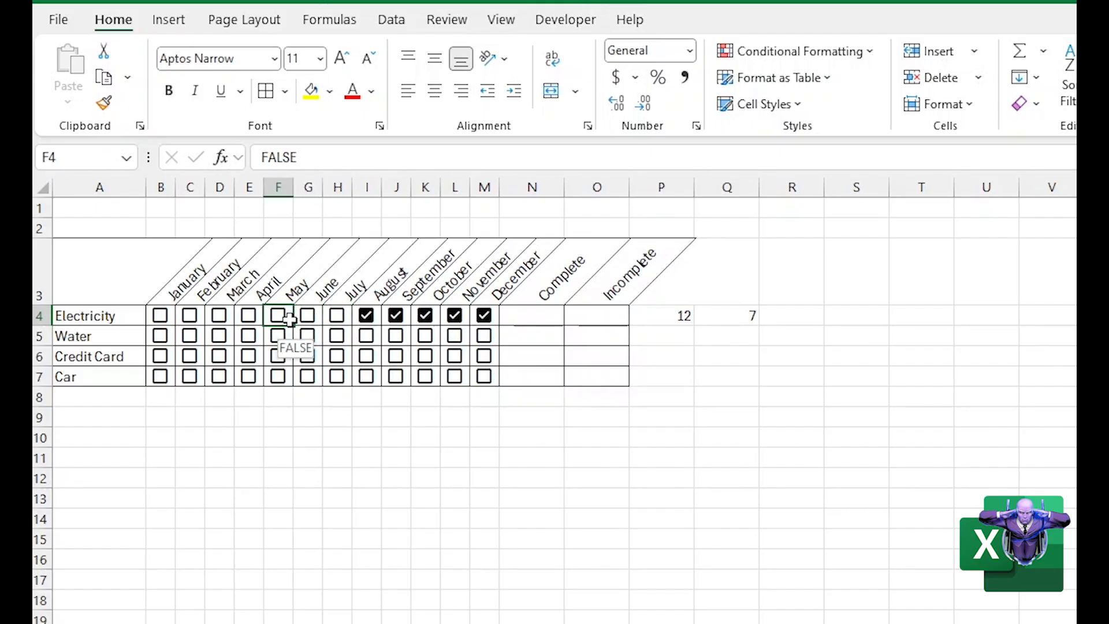
pyautogui.click(252, 318)
pyautogui.click(662, 314)
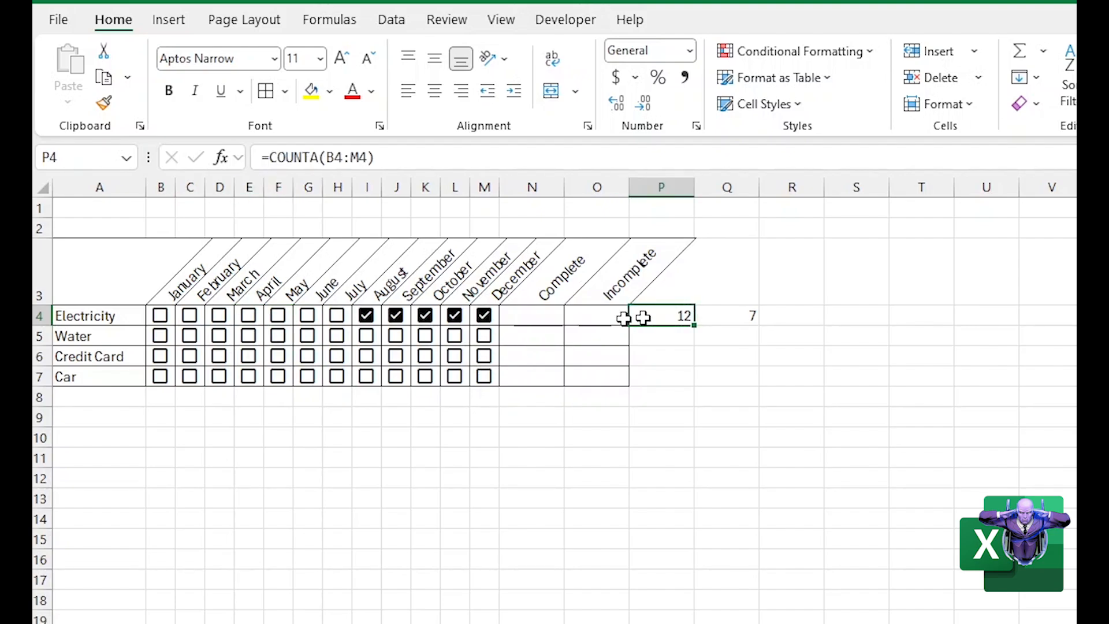
# Clear and re-tick the Electricity checkboxes for August and September, and tick July, to compare the counts in P4 and Q4
pyautogui.click(366, 317)
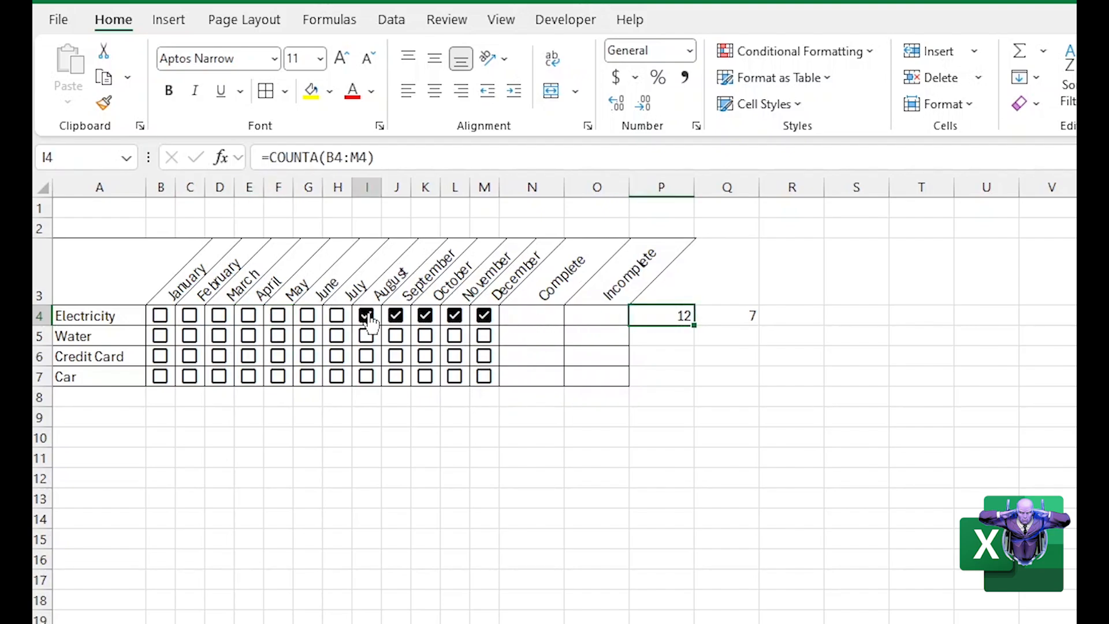
pyautogui.click(395, 325)
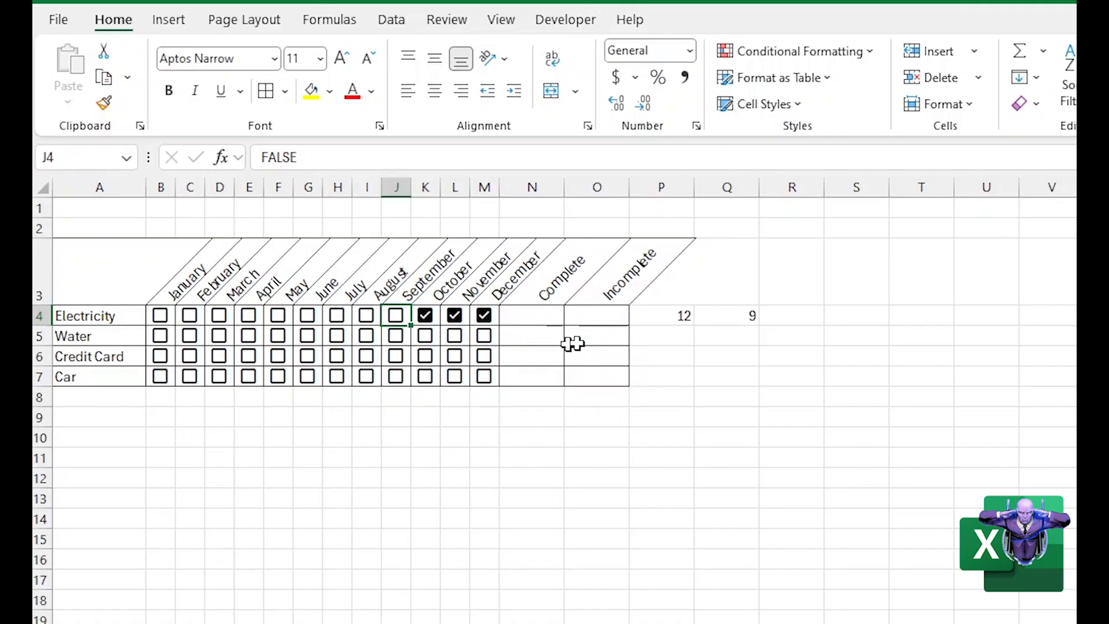
pyautogui.click(723, 323)
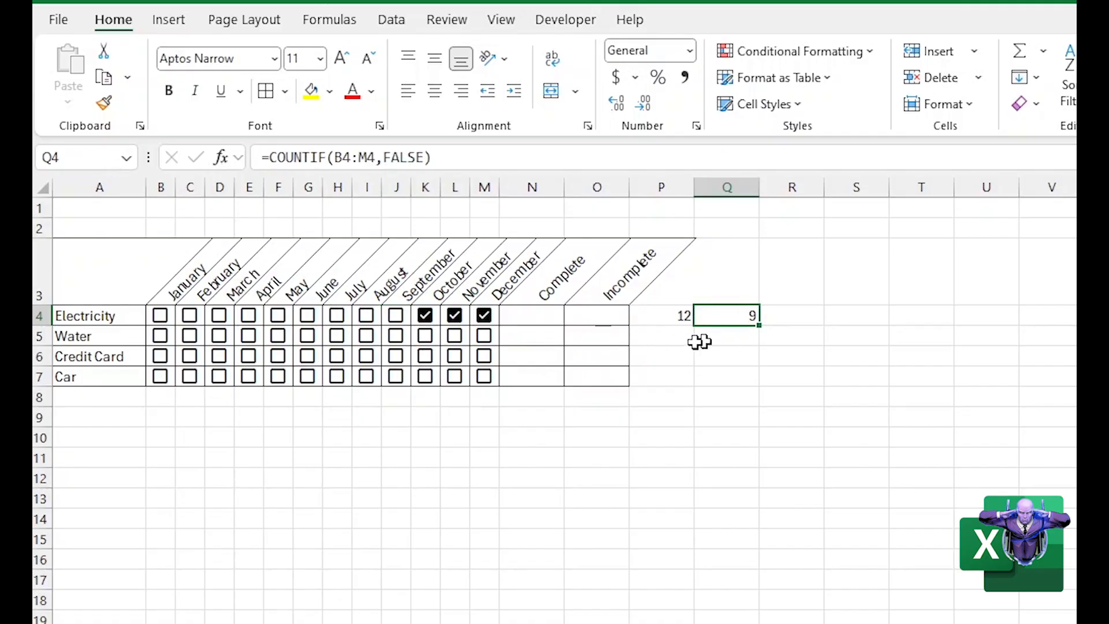
pyautogui.click(653, 313)
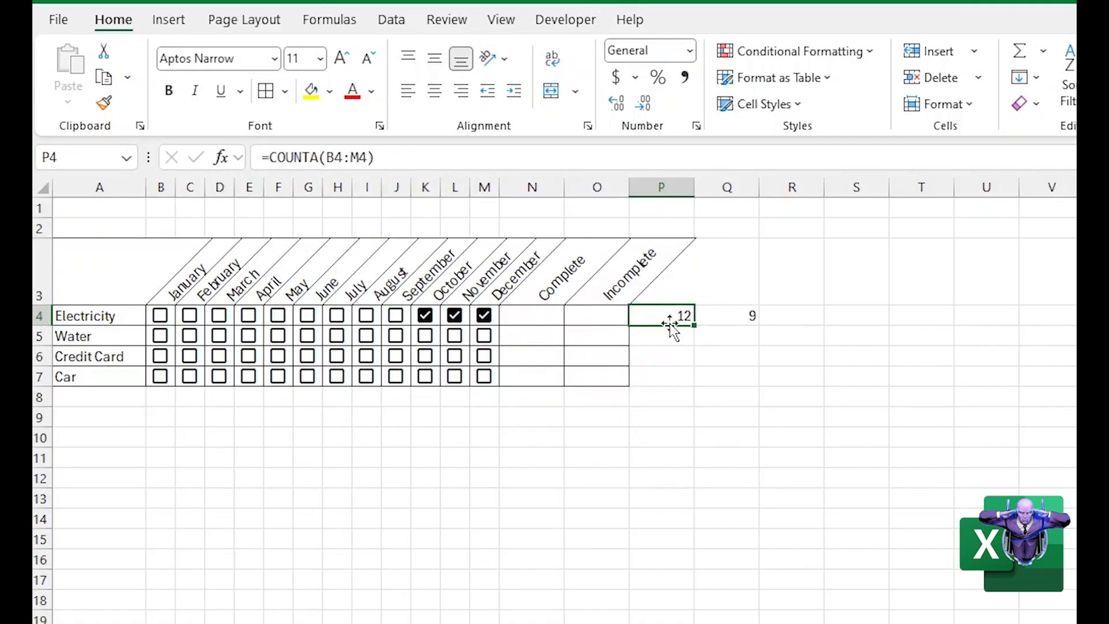
pyautogui.click(397, 316)
pyautogui.click(368, 317)
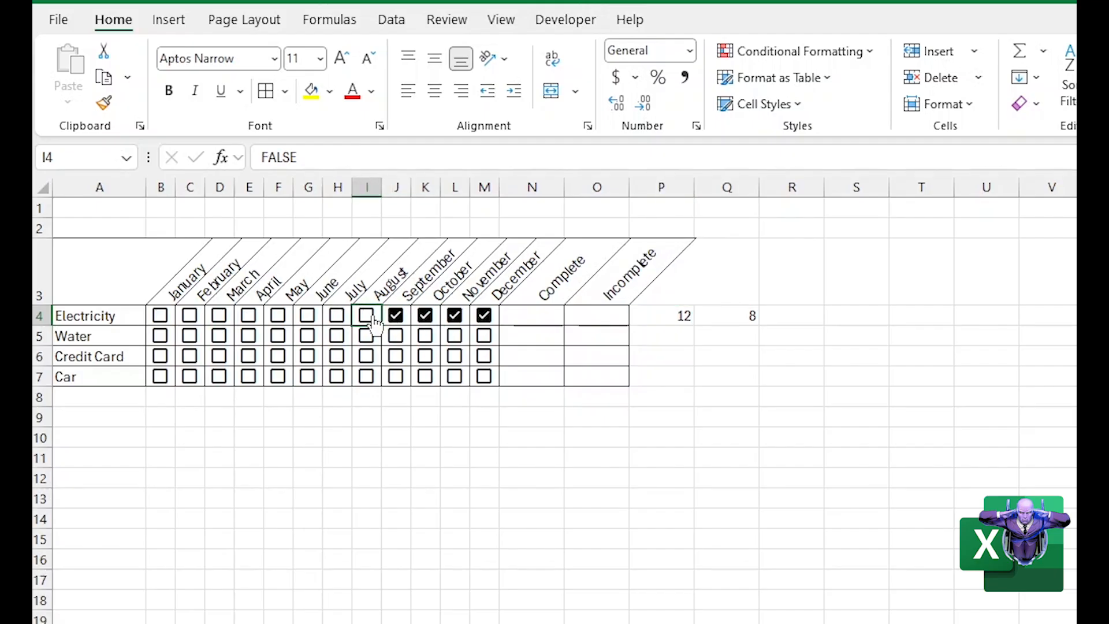
pyautogui.click(338, 318)
pyautogui.click(339, 320)
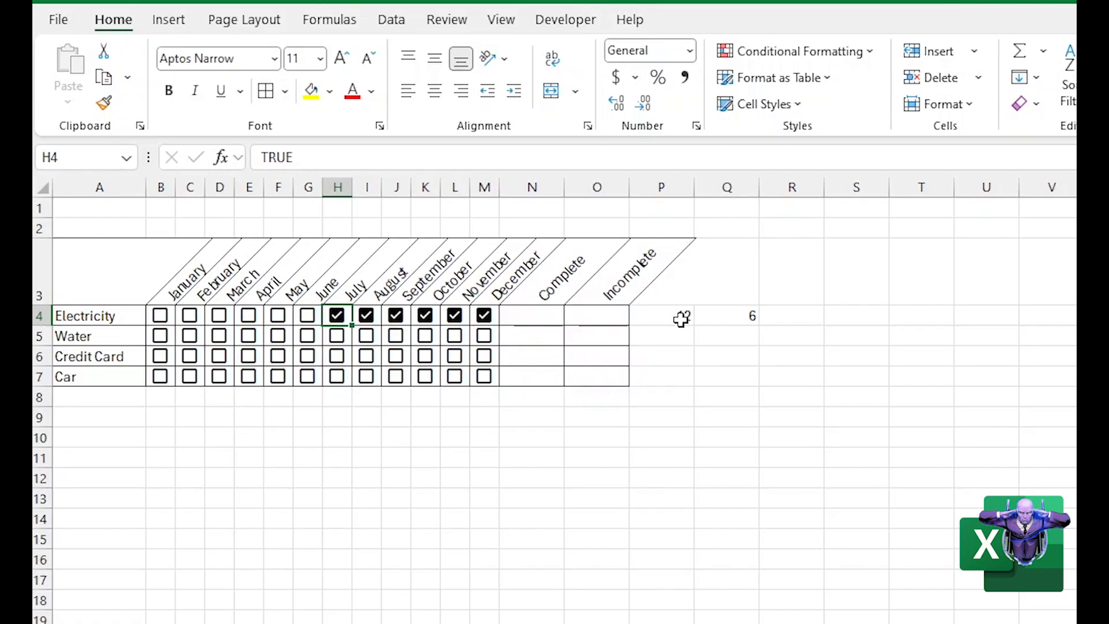
# Copy the COUNTIF formula text from Q4 and enter it in O4 as the Electricity Incomplete count
pyautogui.click(579, 318)
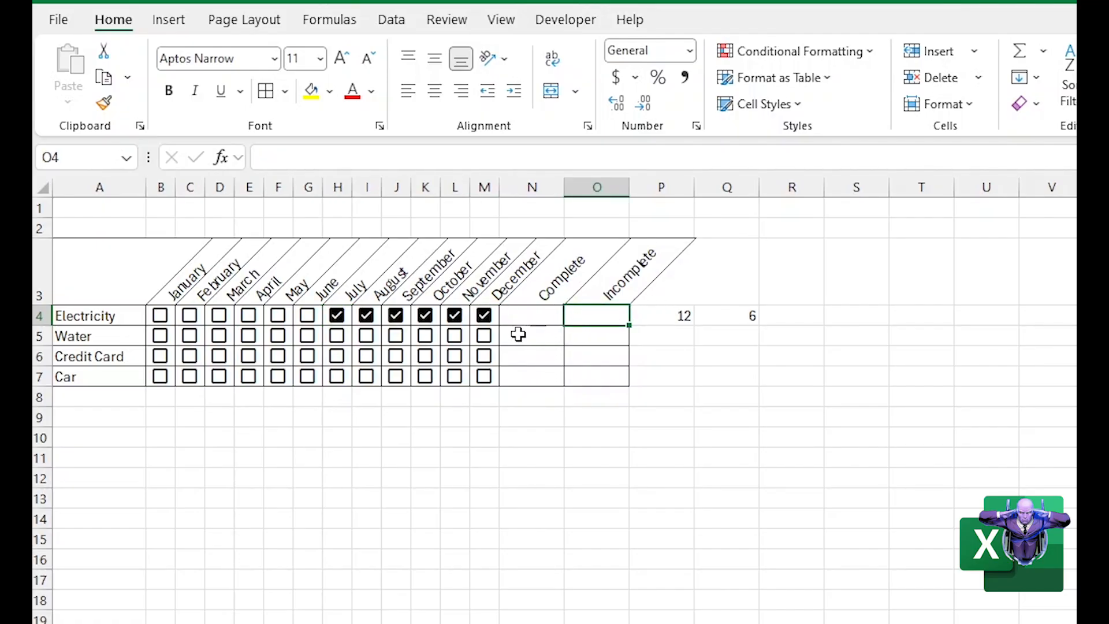
pyautogui.click(734, 319)
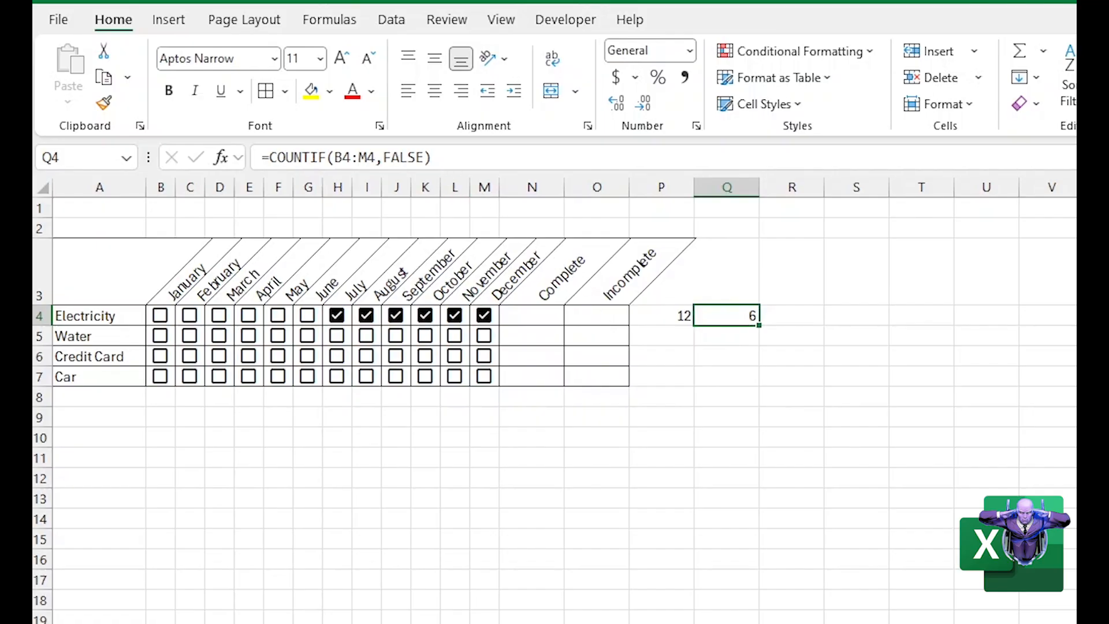
pyautogui.moveTo(448, 157); pyautogui.dragTo(212, 123)
pyautogui.hotkey('ctrl', 'c')
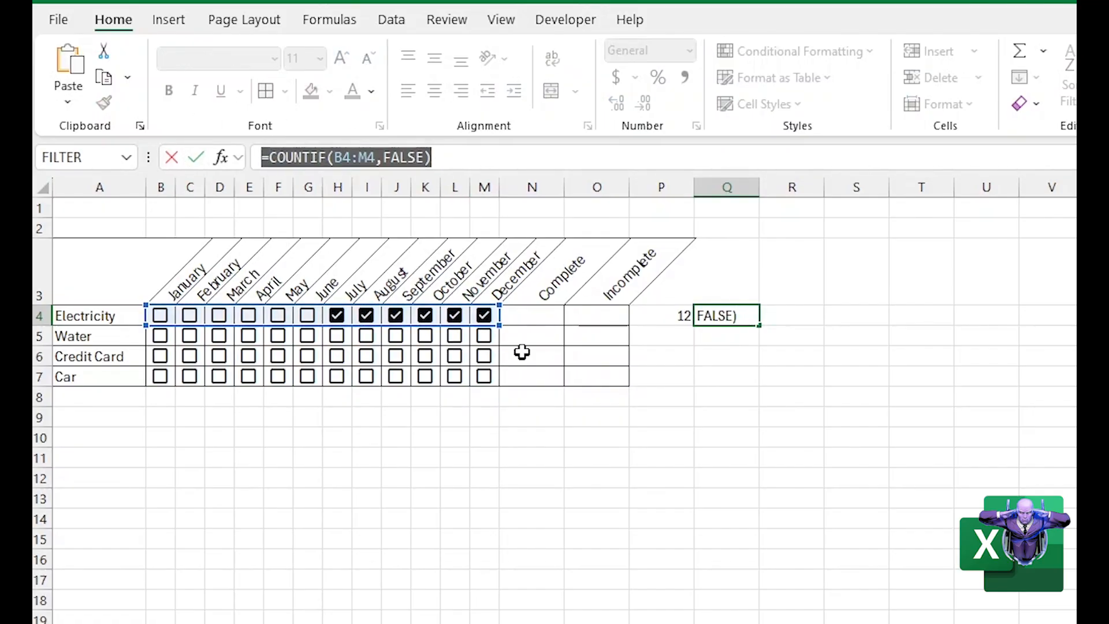
pyautogui.click(575, 315)
pyautogui.press('Escape')
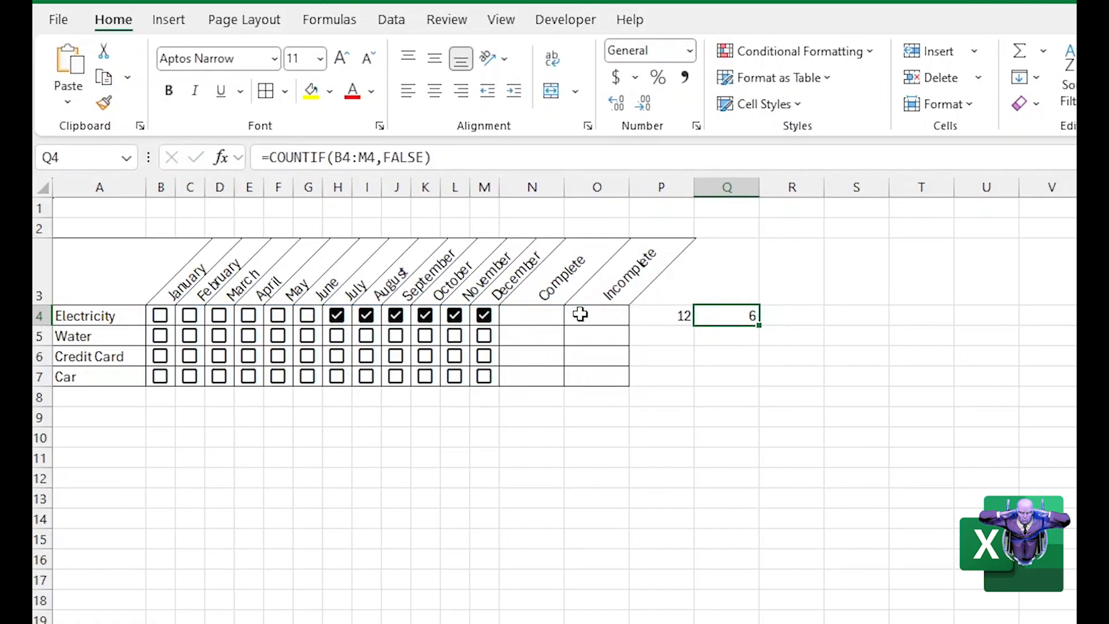
pyautogui.doubleClick(580, 314)
pyautogui.hotkey('ctrl', 'v')
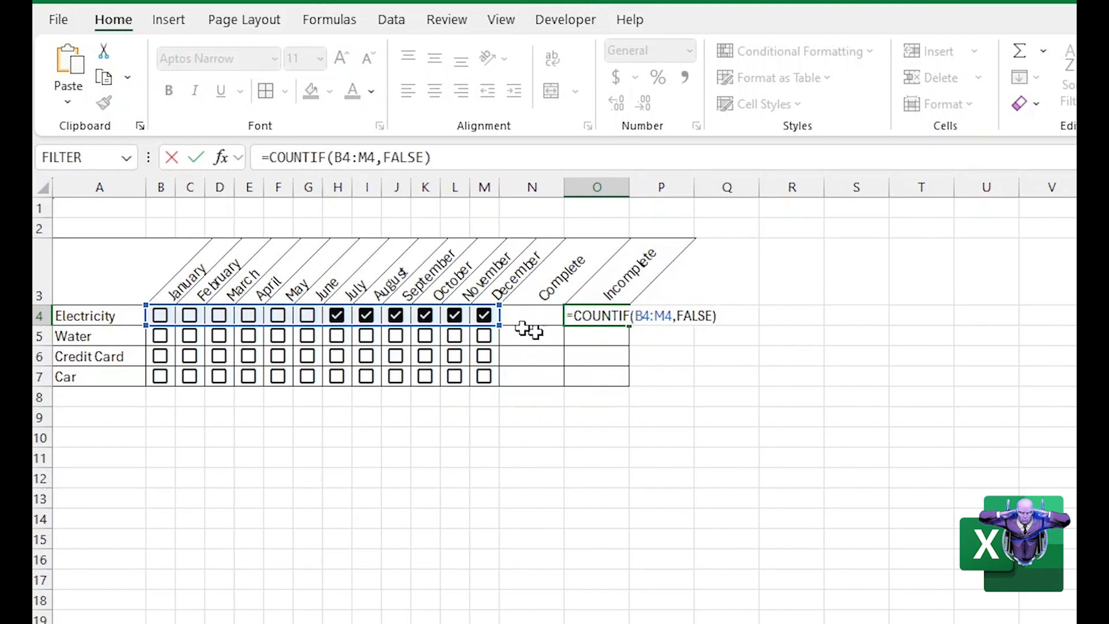
pyautogui.press('Return')
pyautogui.press('Up')
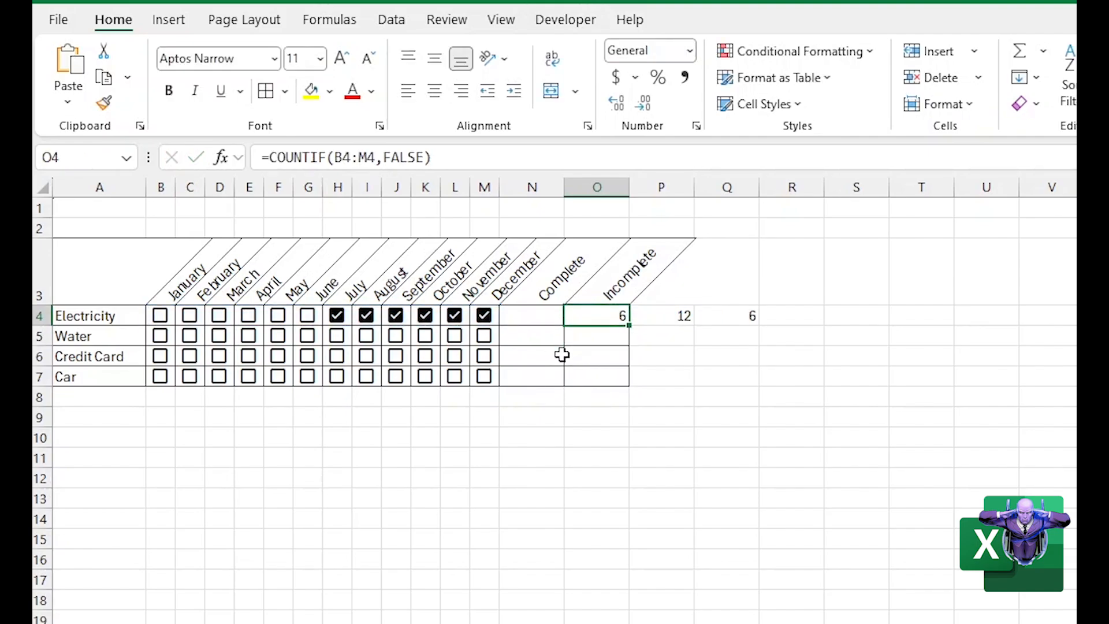
# Delete the original COUNTIF formula from Q4
pyautogui.click(730, 314)
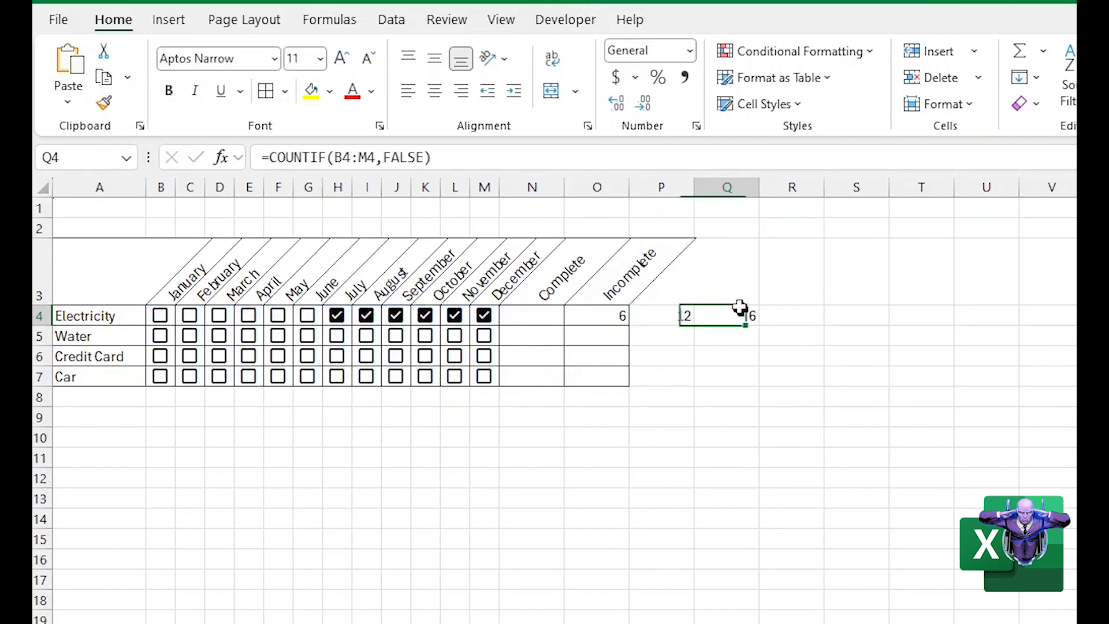
pyautogui.hotkey('shift', 'Up')
pyautogui.press('Delete')
# Clear the Electricity checkboxes for July through November to test the Incomplete count in O4
pyautogui.click(587, 322)
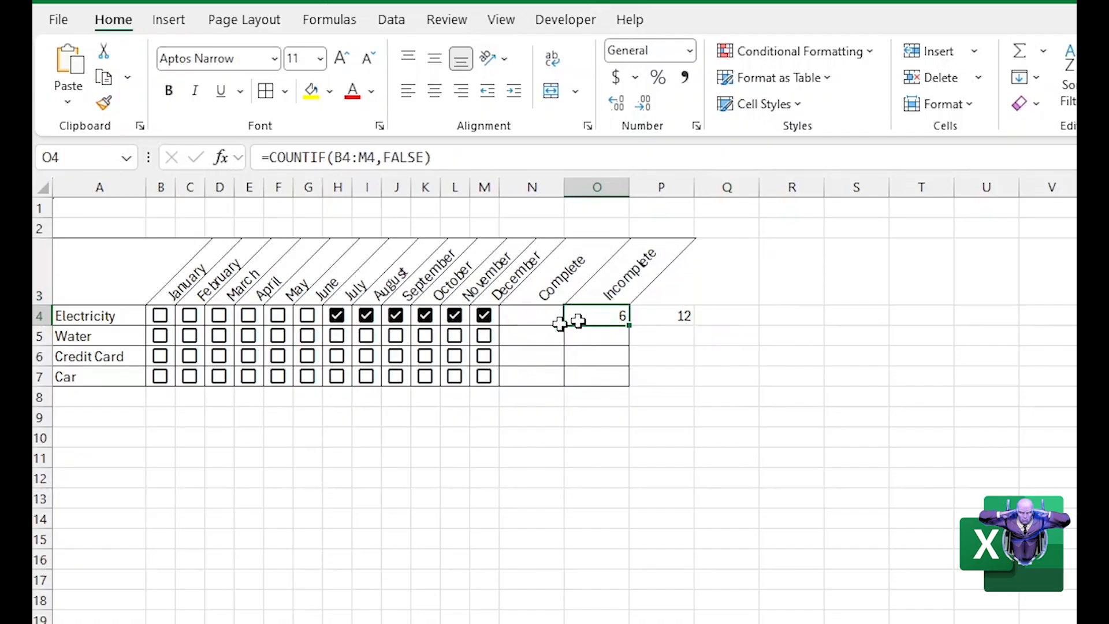
pyautogui.click(336, 319)
pyautogui.click(366, 319)
pyautogui.click(396, 325)
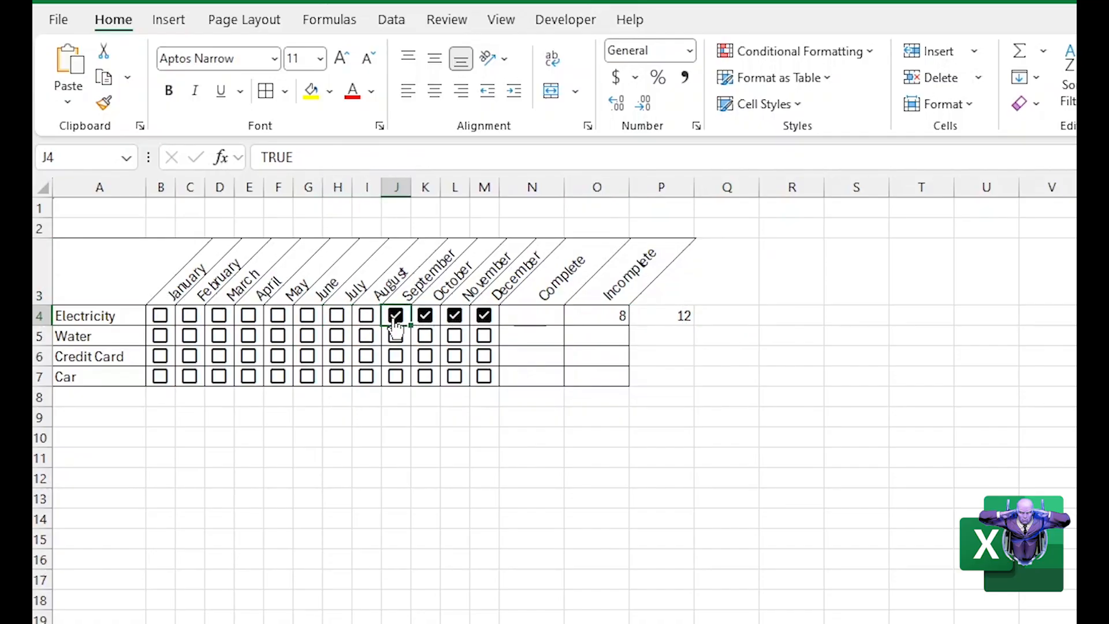
pyautogui.click(427, 317)
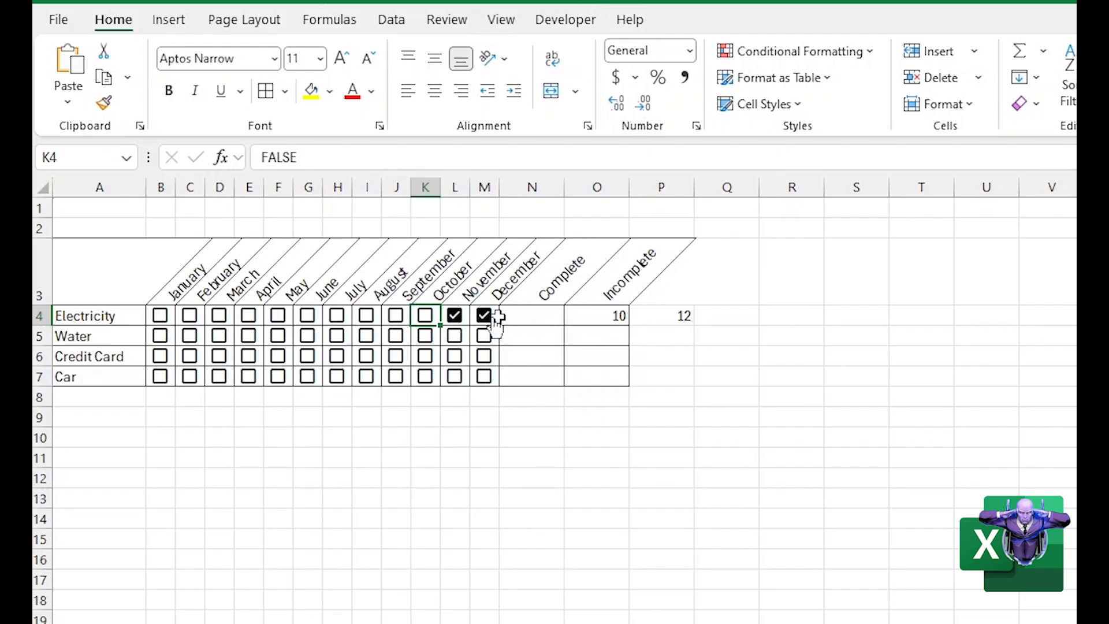
pyautogui.click(456, 317)
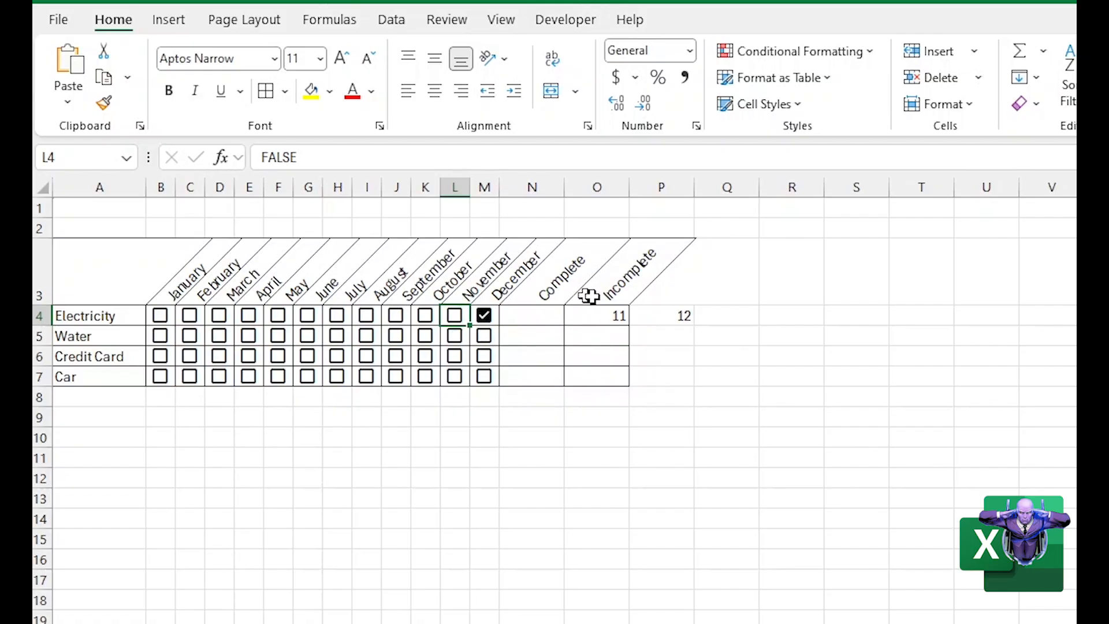
# Tick the Electricity checkboxes for November, October and September to test the Incomplete count in O4
pyautogui.click(455, 315)
pyautogui.click(425, 315)
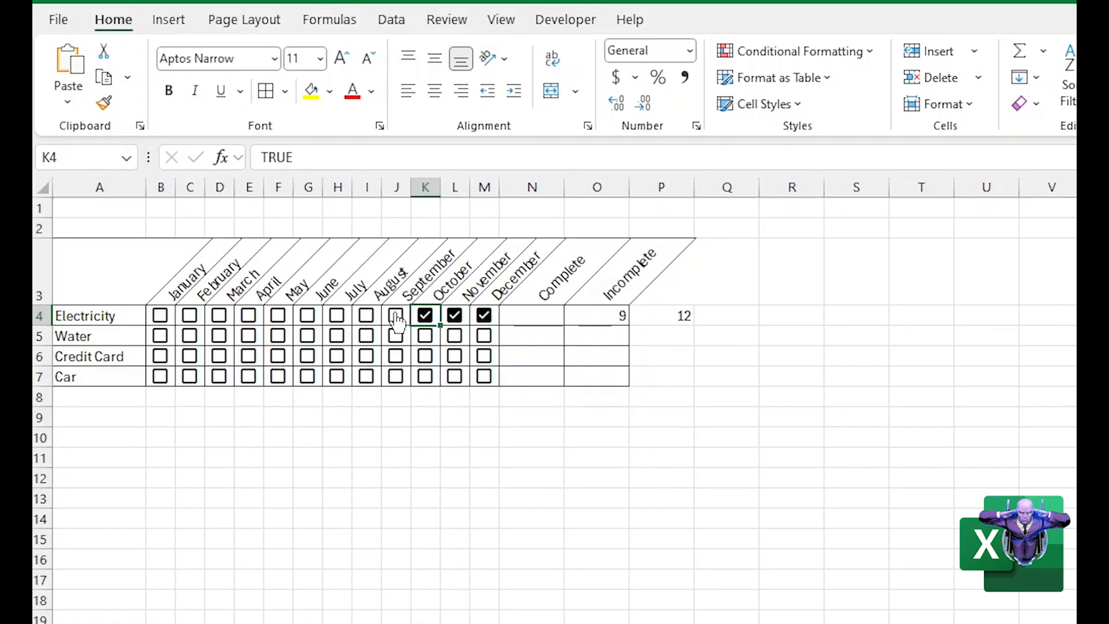
pyautogui.click(395, 315)
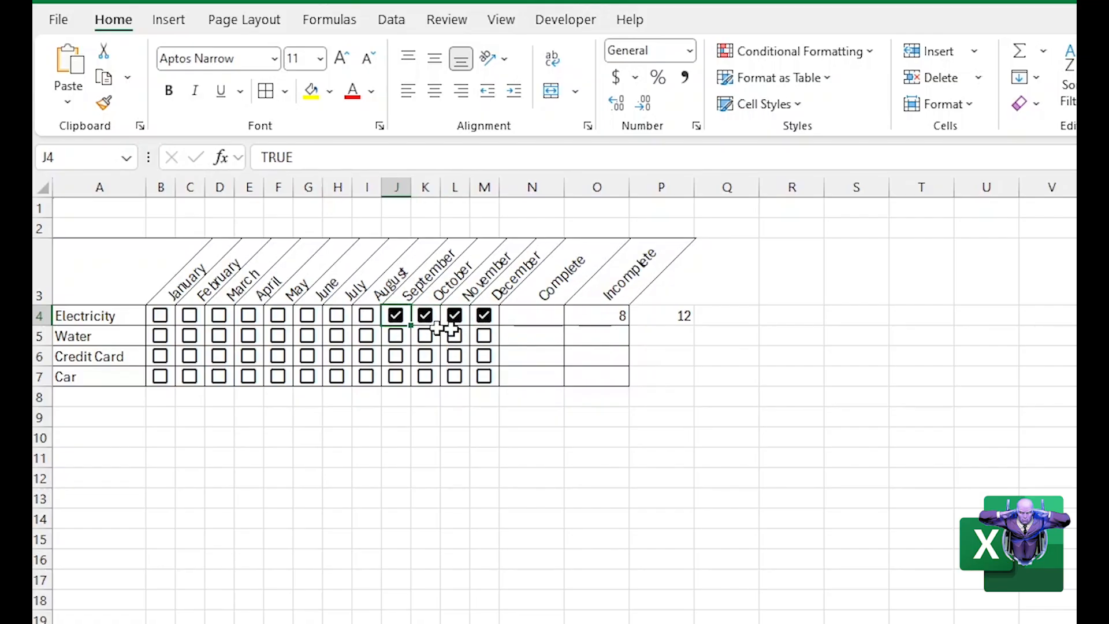
# Copy COUNTA(B4:M4) from P4 and add it as the divisor in O4, making the formula =COUNTIF(B4:M4,FALSE)/COUNTA(B4:M4)
pyautogui.click(595, 315)
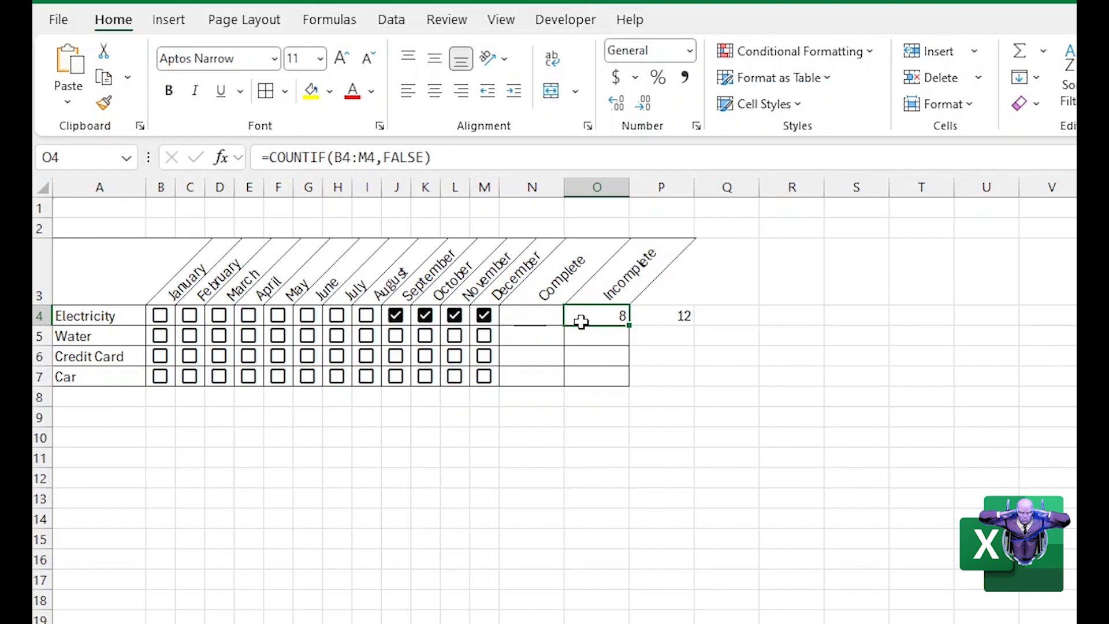
pyautogui.click(646, 316)
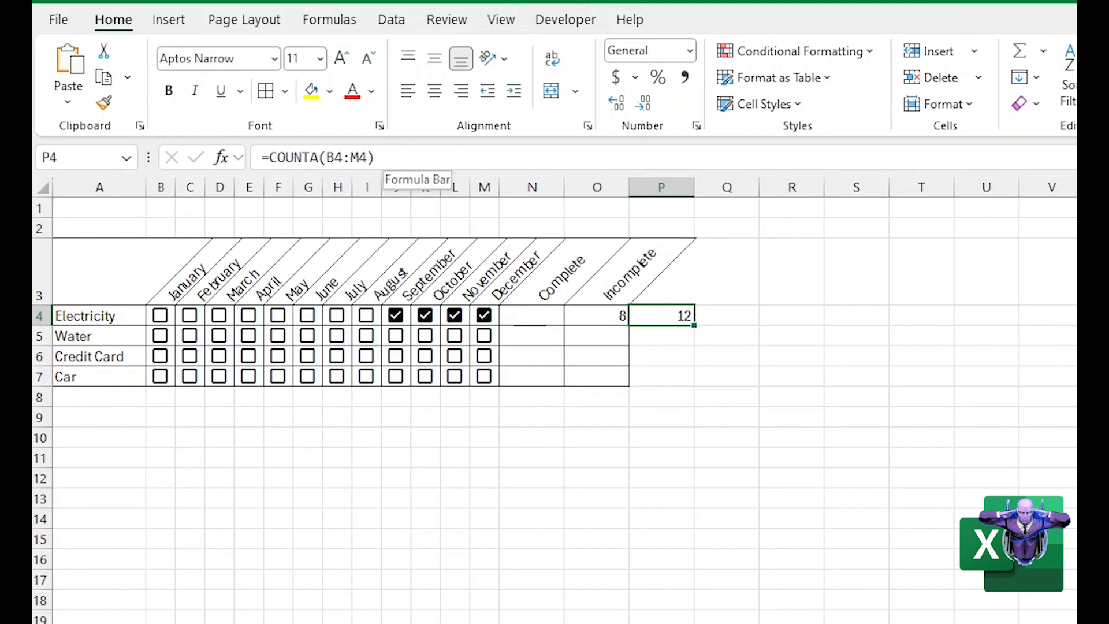
pyautogui.moveTo(268, 157); pyautogui.dragTo(376, 157)
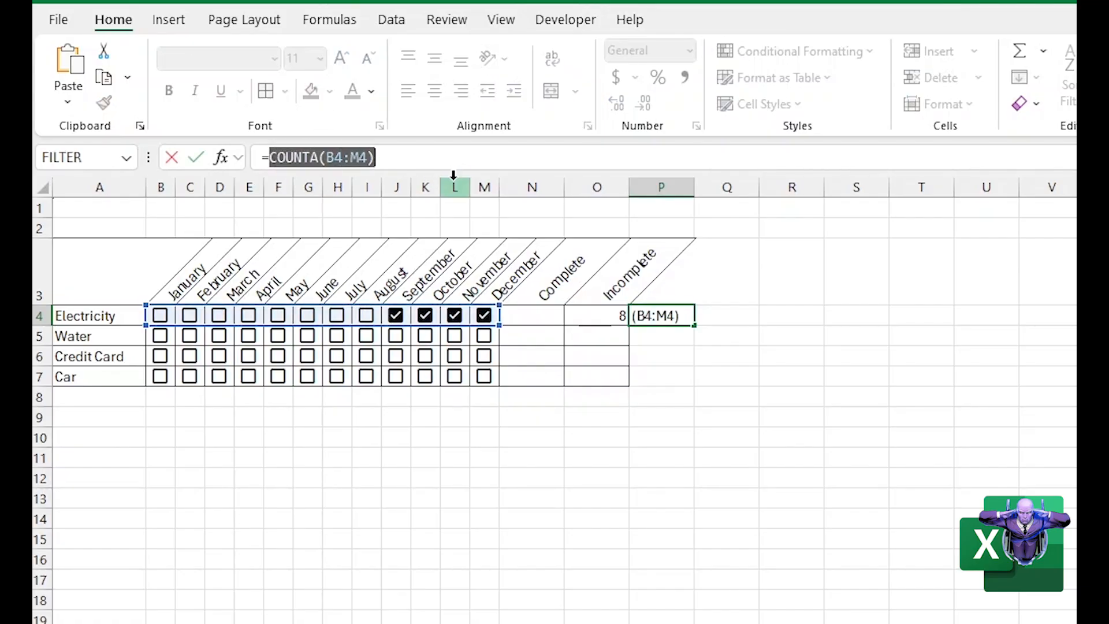
pyautogui.press('Return')
pyautogui.click(595, 316)
pyautogui.doubleClick(595, 316)
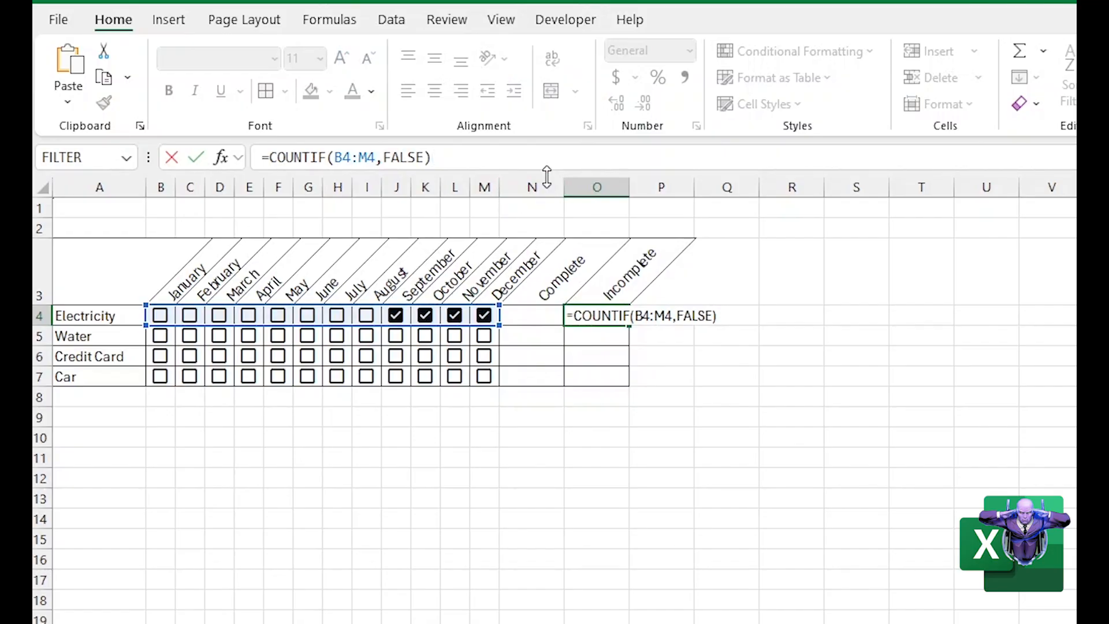
pyautogui.write('/')
pyautogui.hotkey('ctrl', 'v')
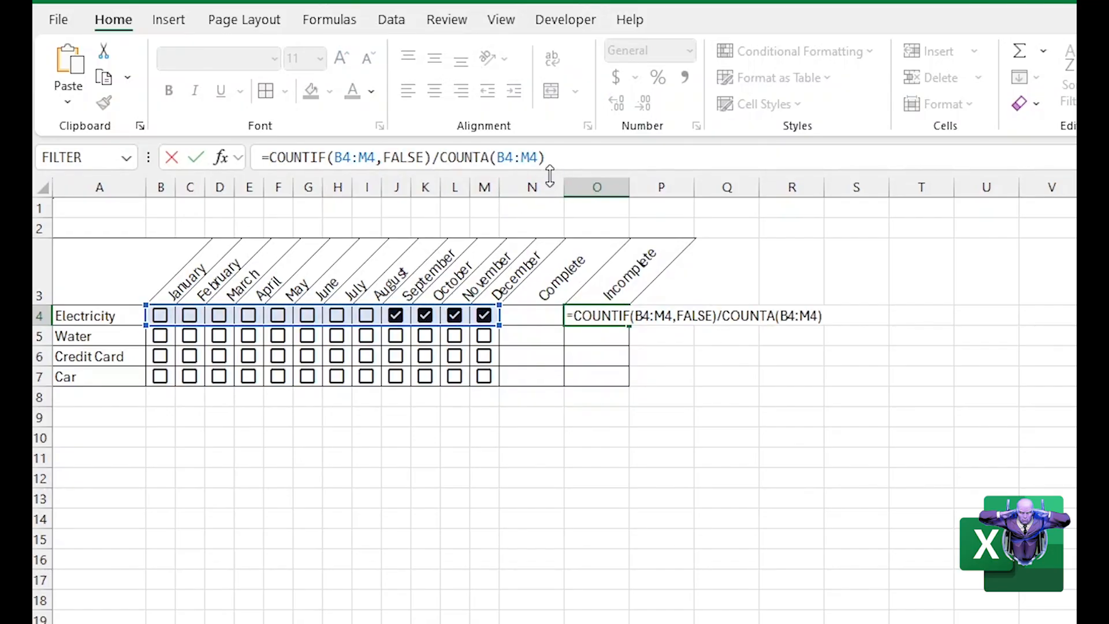
pyautogui.press('Return')
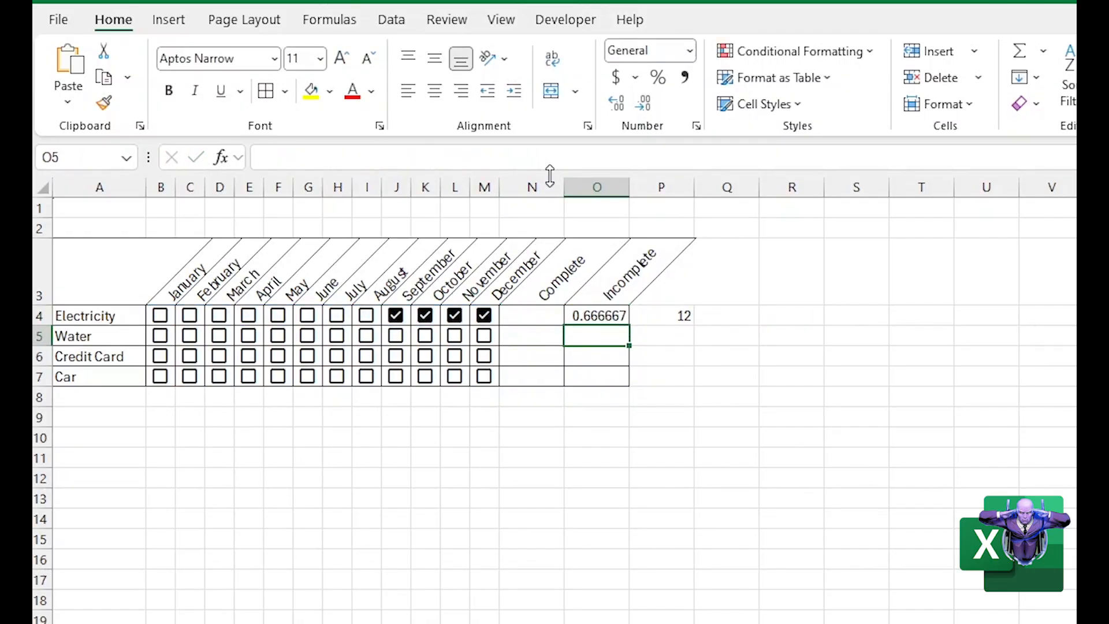
# Tick the Electricity checkboxes from August back through May to test the Incomplete fraction in O4
pyautogui.click(593, 313)
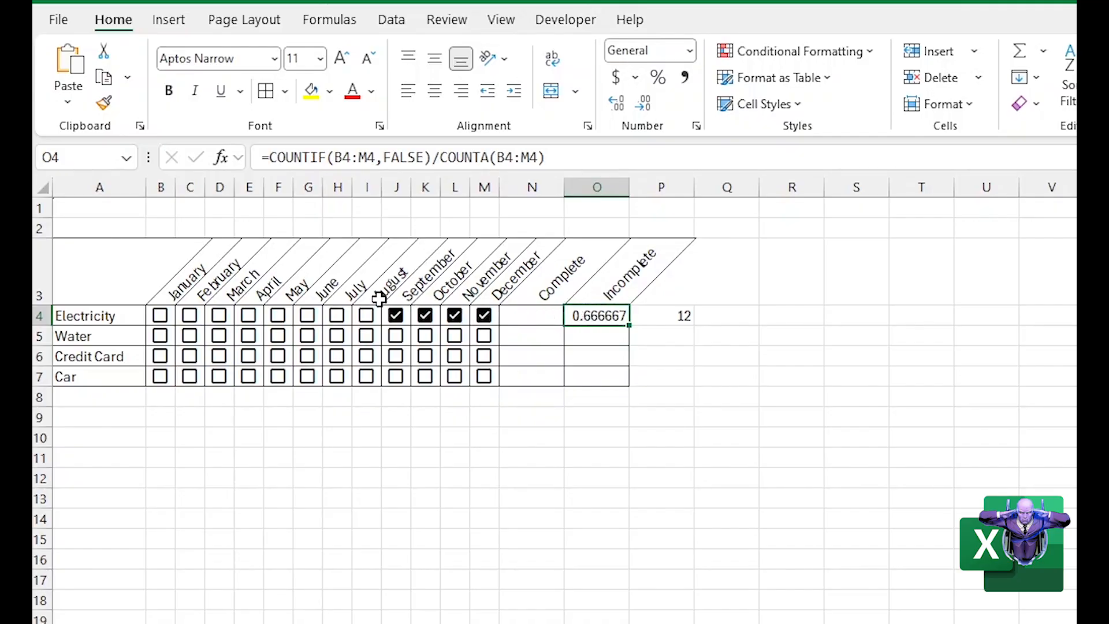
pyautogui.click(367, 318)
pyautogui.click(338, 317)
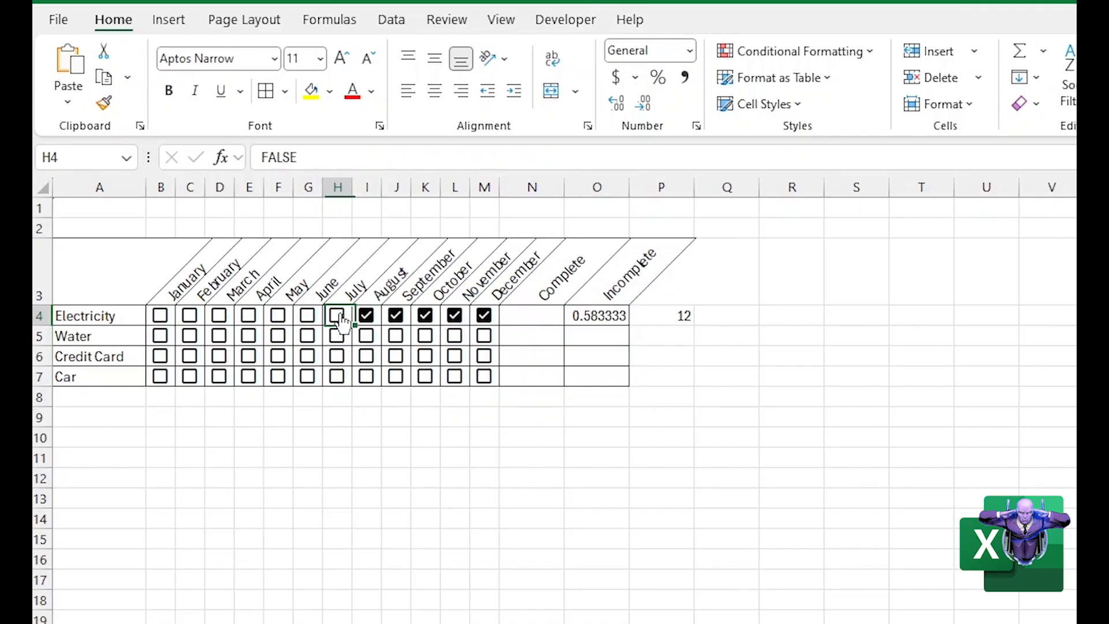
pyautogui.click(309, 318)
pyautogui.click(280, 316)
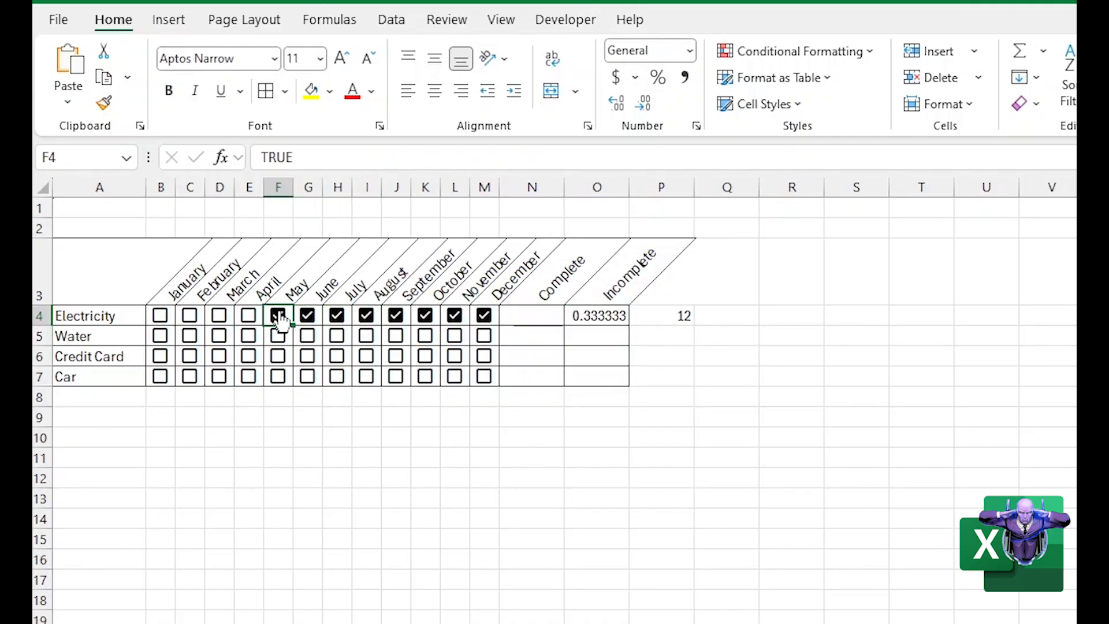
# Delete the helper COUNTA formula from P4
pyautogui.click(655, 316)
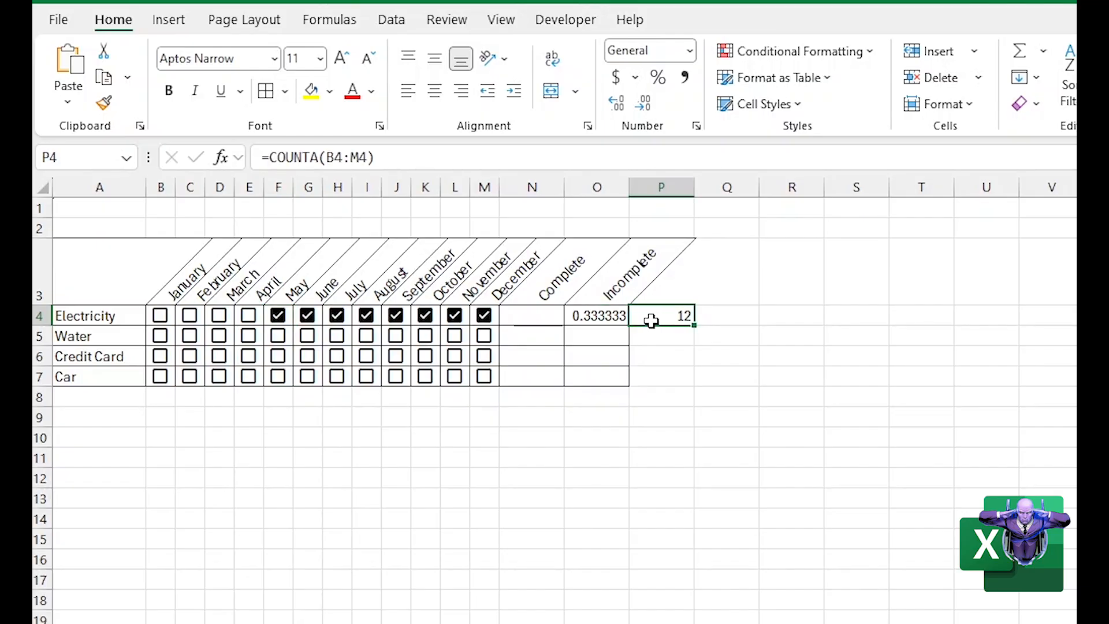
pyautogui.press('Delete')
# Enter =1-O4 in N4 as the Electricity Complete share and format N4:O4 as percentages
pyautogui.click(507, 313)
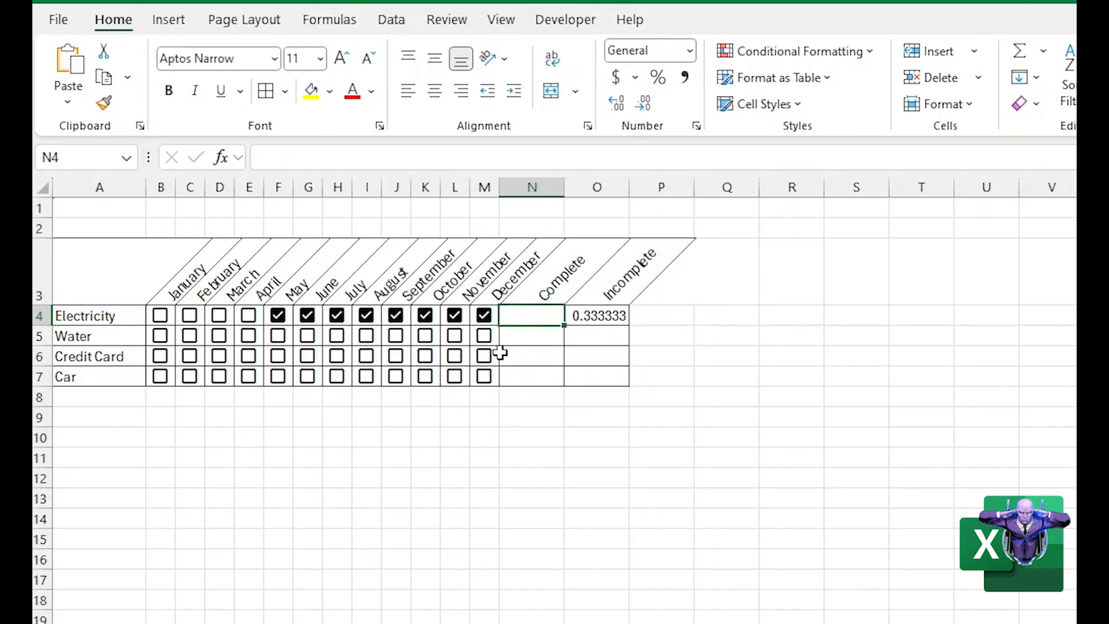
pyautogui.write('=')
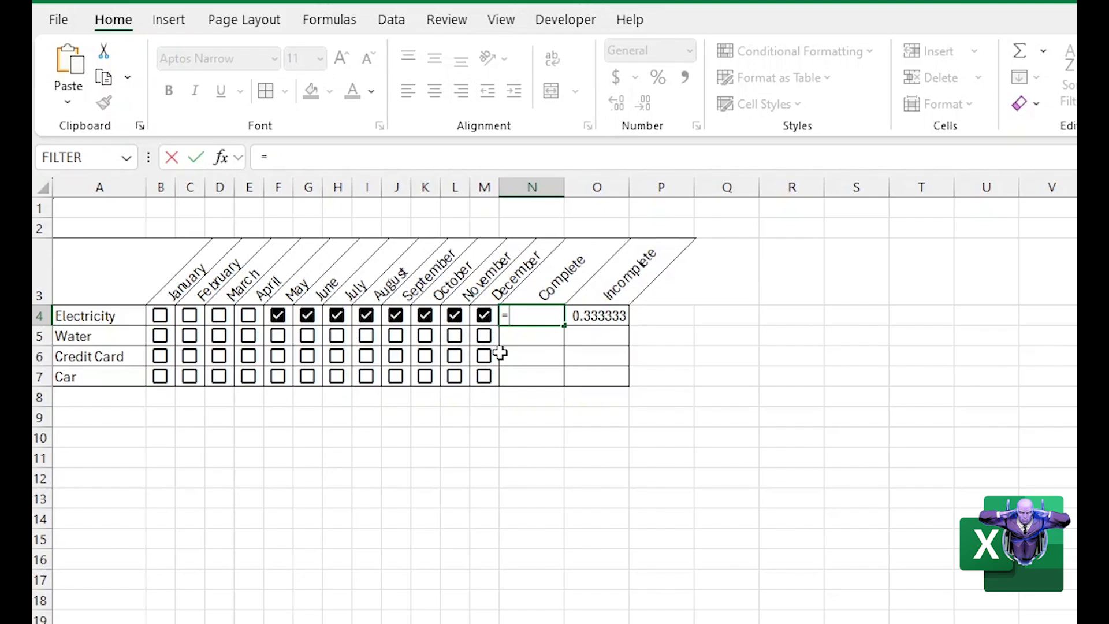
pyautogui.write('1-')
pyautogui.click(610, 321)
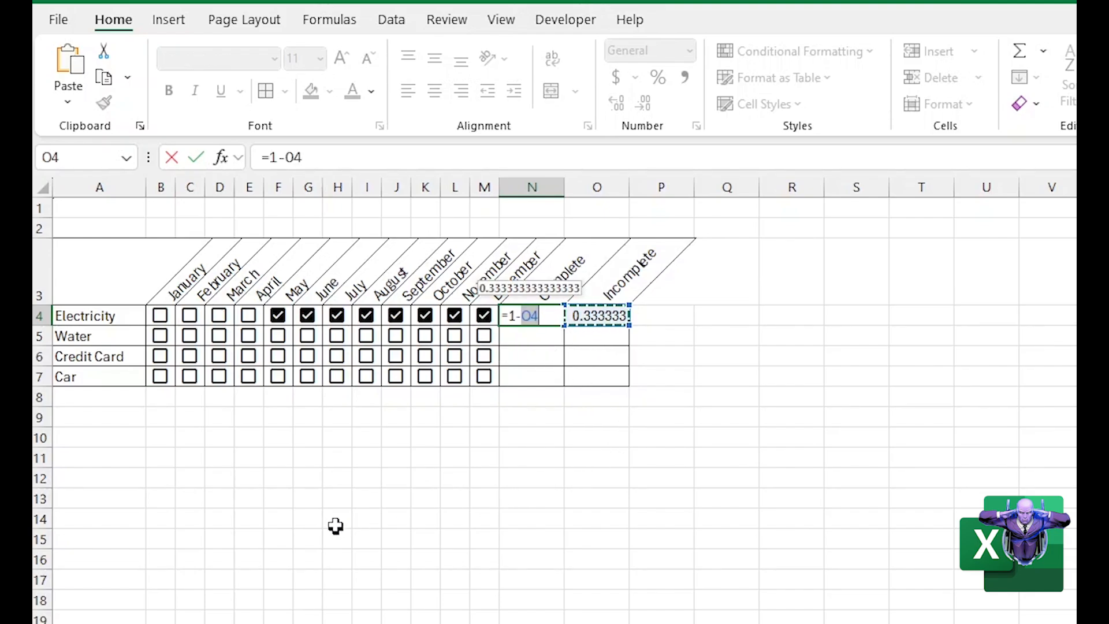
pyautogui.press('Return')
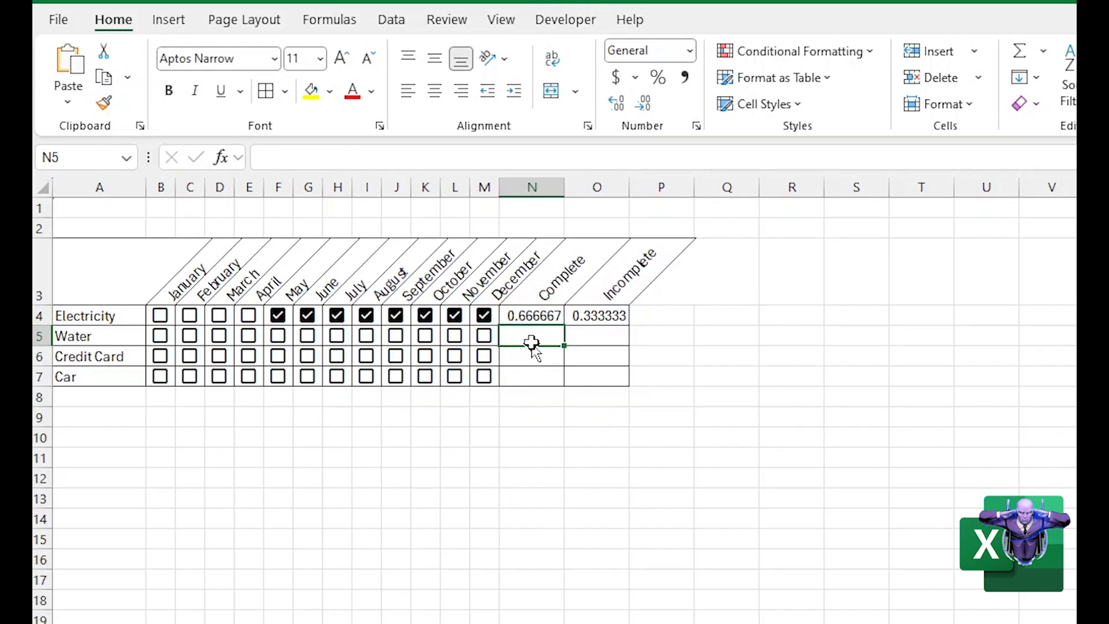
pyautogui.moveTo(530, 316); pyautogui.dragTo(583, 315)
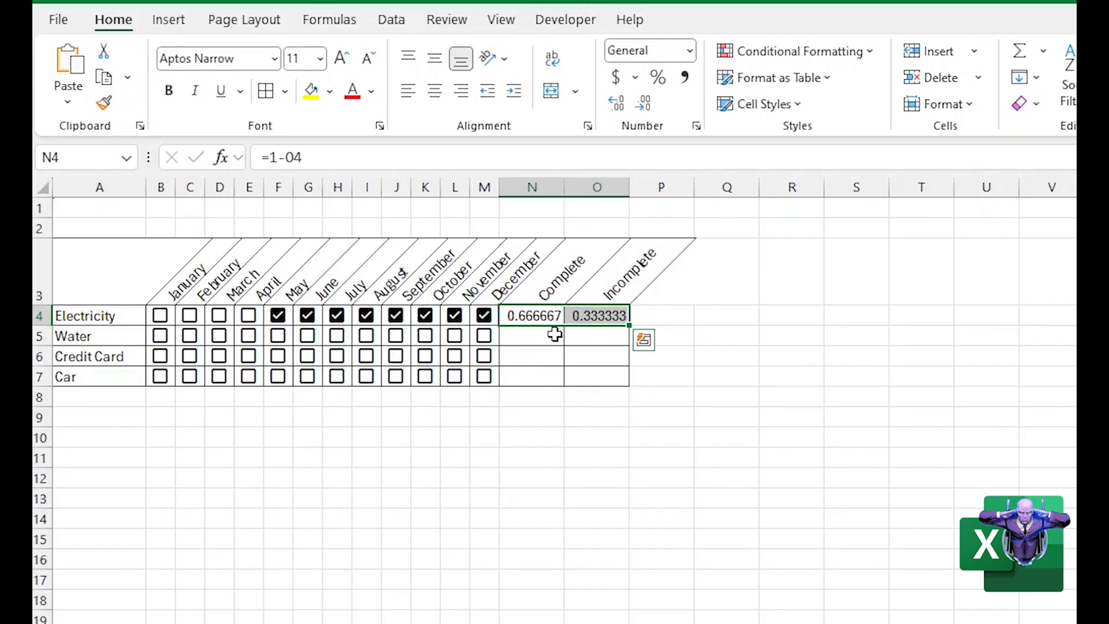
pyautogui.click(657, 79)
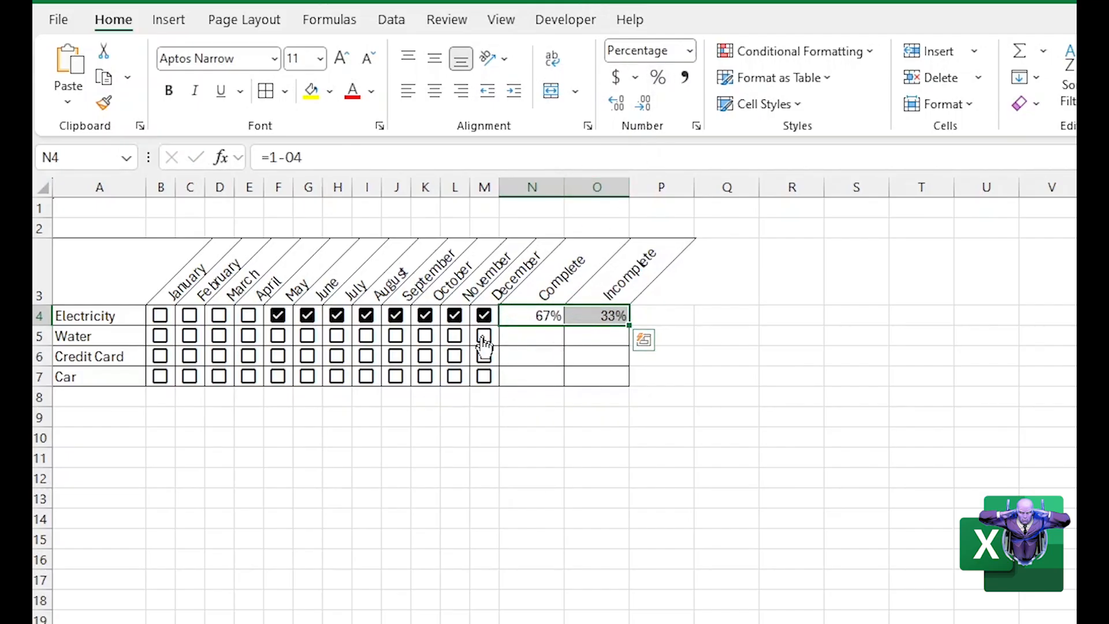
# Clear the Electricity checkboxes for May through December and tick January and February to test the Complete and Incomplete percentages
pyautogui.click(276, 317)
pyautogui.click(308, 316)
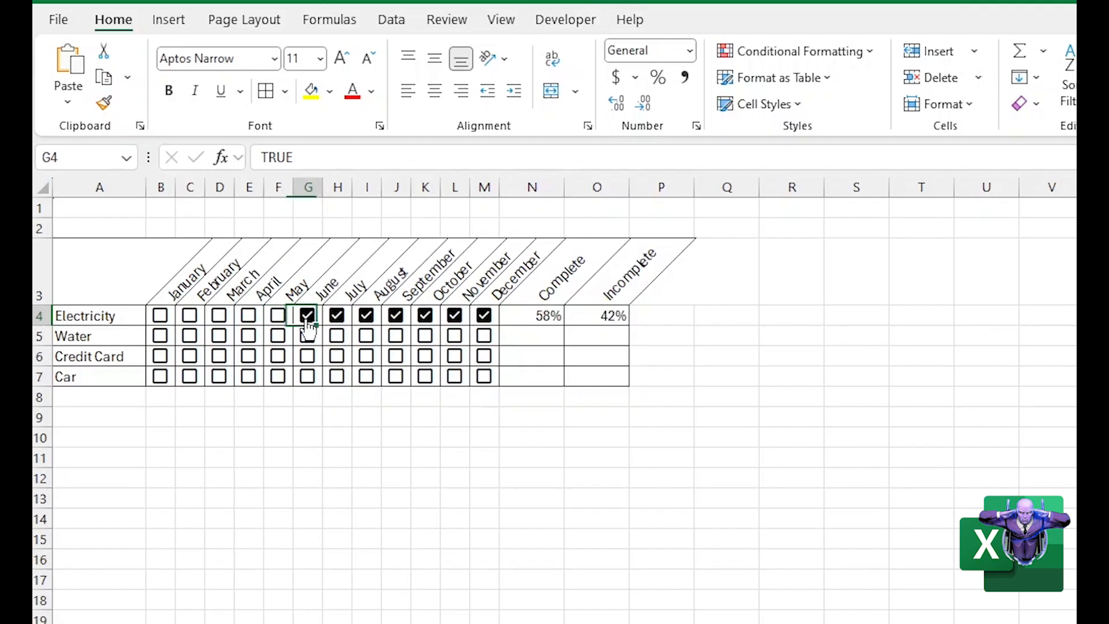
pyautogui.click(337, 316)
pyautogui.click(366, 316)
pyautogui.click(396, 316)
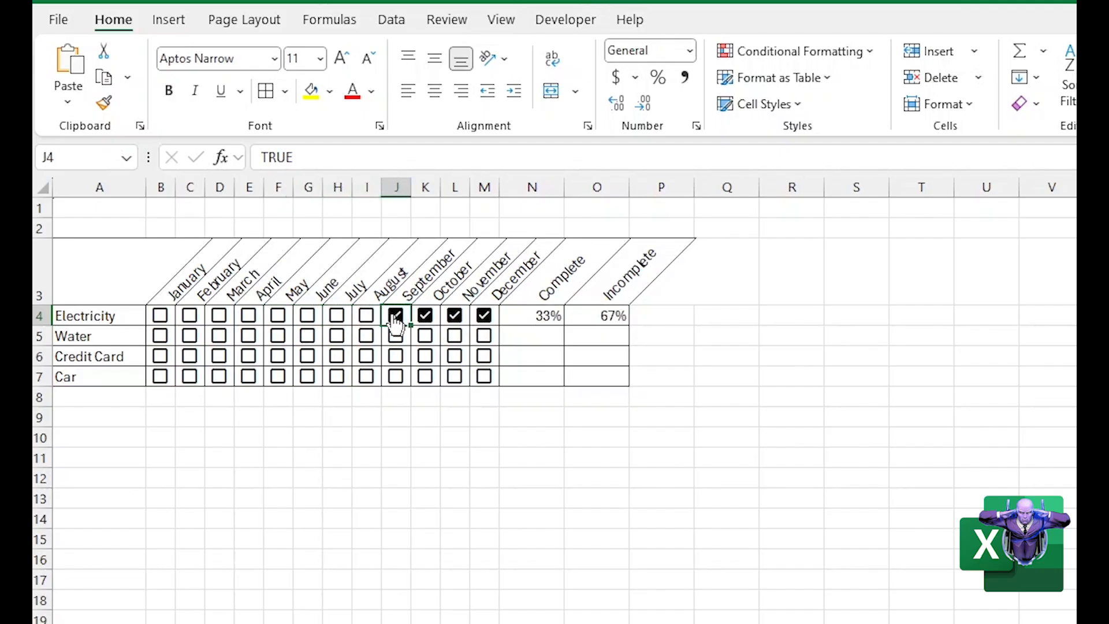
pyautogui.click(425, 317)
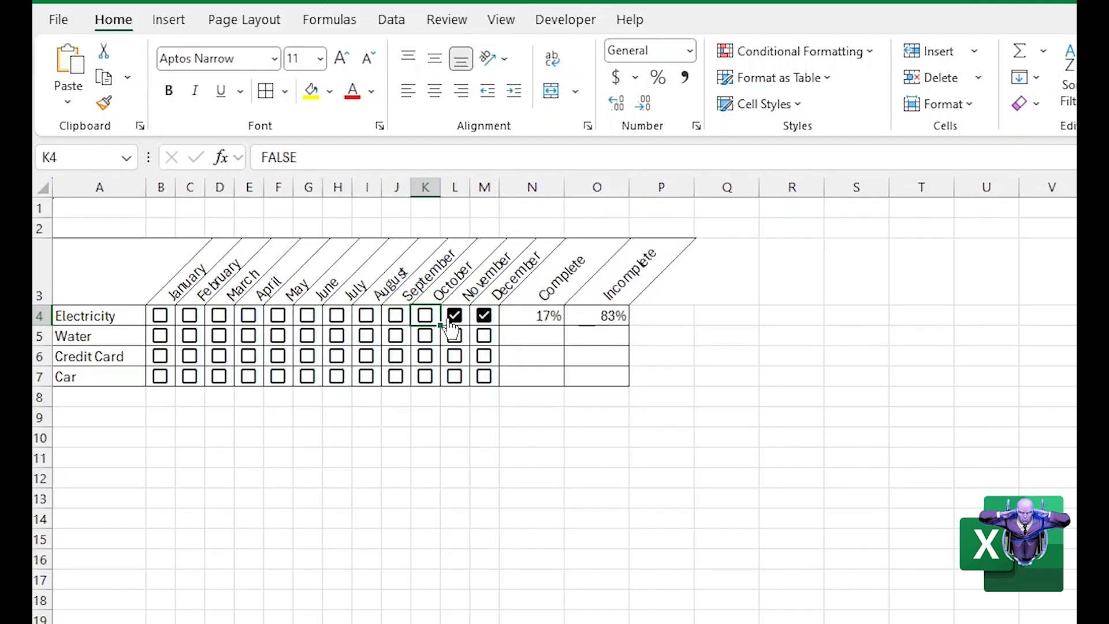
pyautogui.click(456, 318)
pyautogui.click(483, 318)
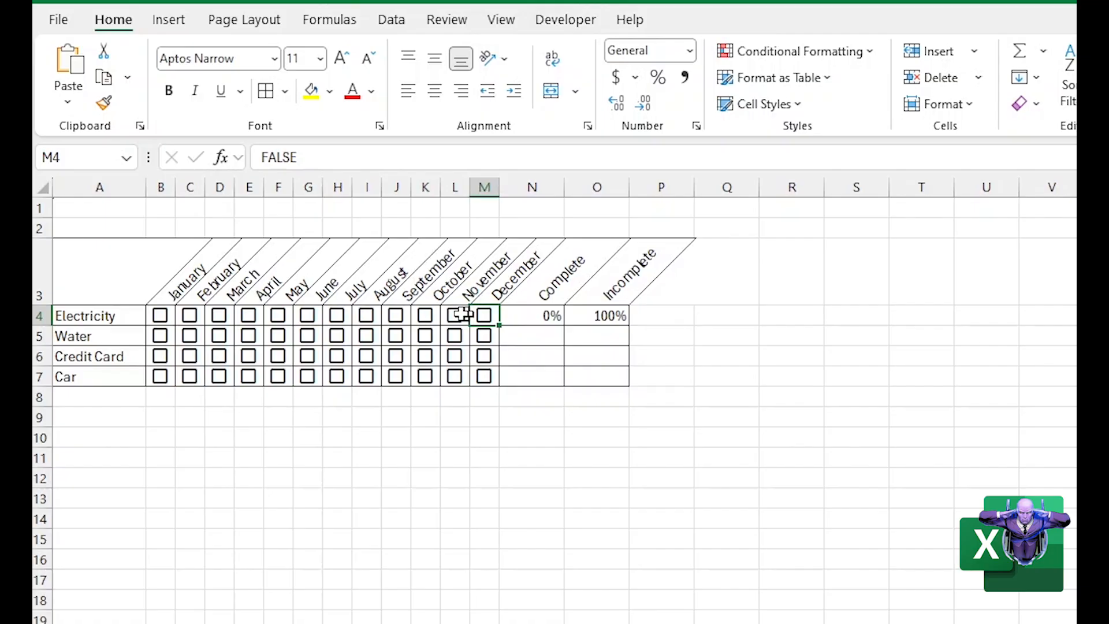
pyautogui.click(161, 324)
pyautogui.click(190, 316)
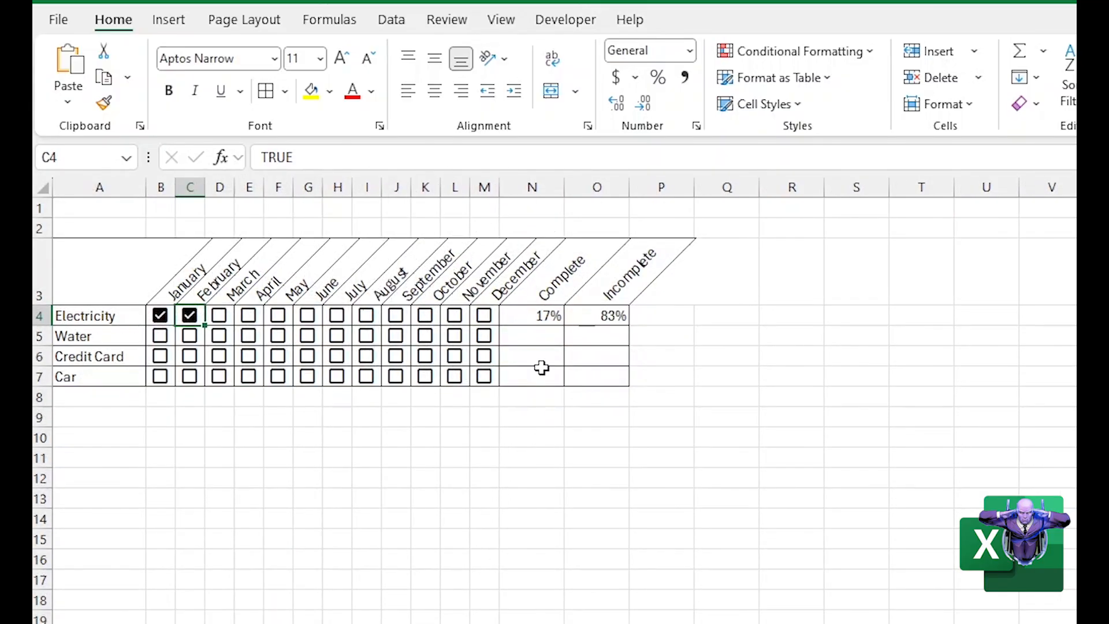
# Apply red gradient-fill data bars to the Electricity Incomplete percentage in O4 with conditional formatting
pyautogui.click(547, 355)
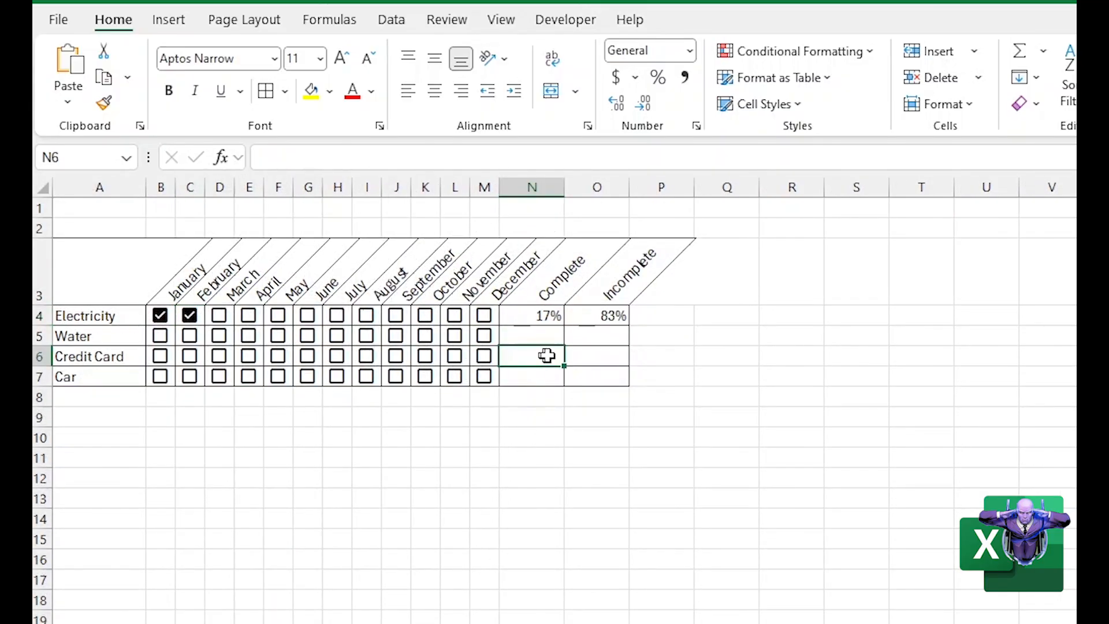
pyautogui.click(597, 317)
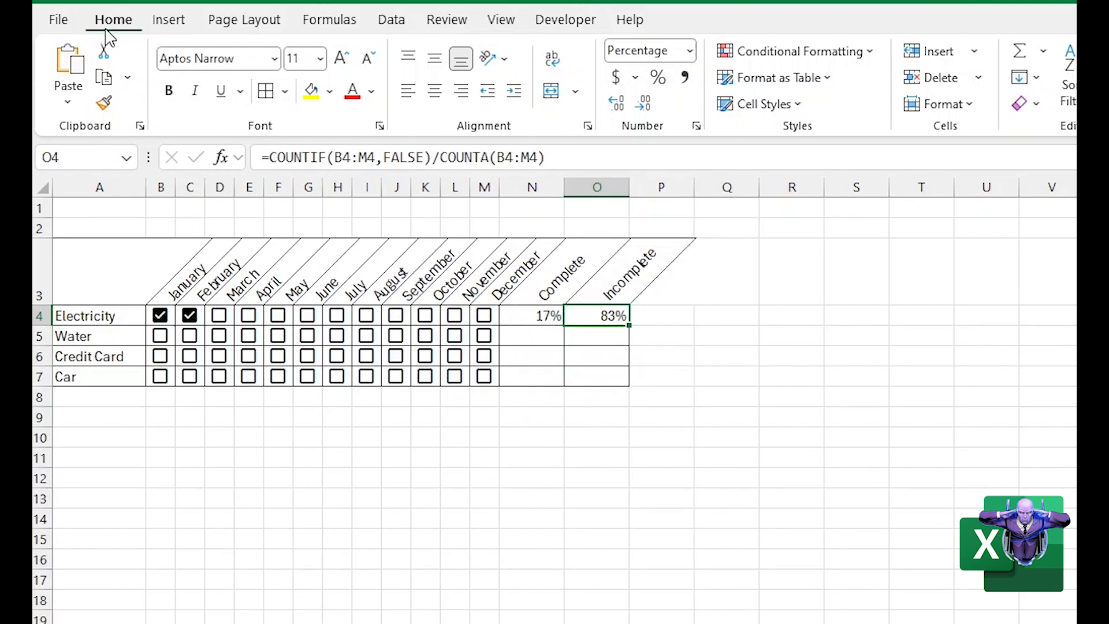
pyautogui.click(780, 53)
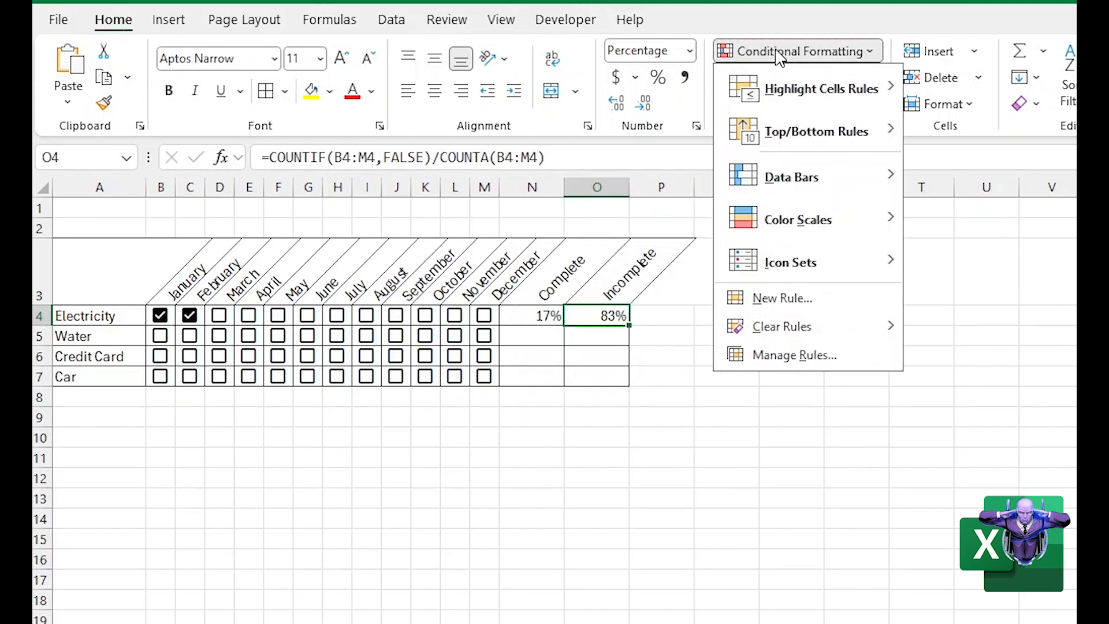
pyautogui.moveTo(789, 95)
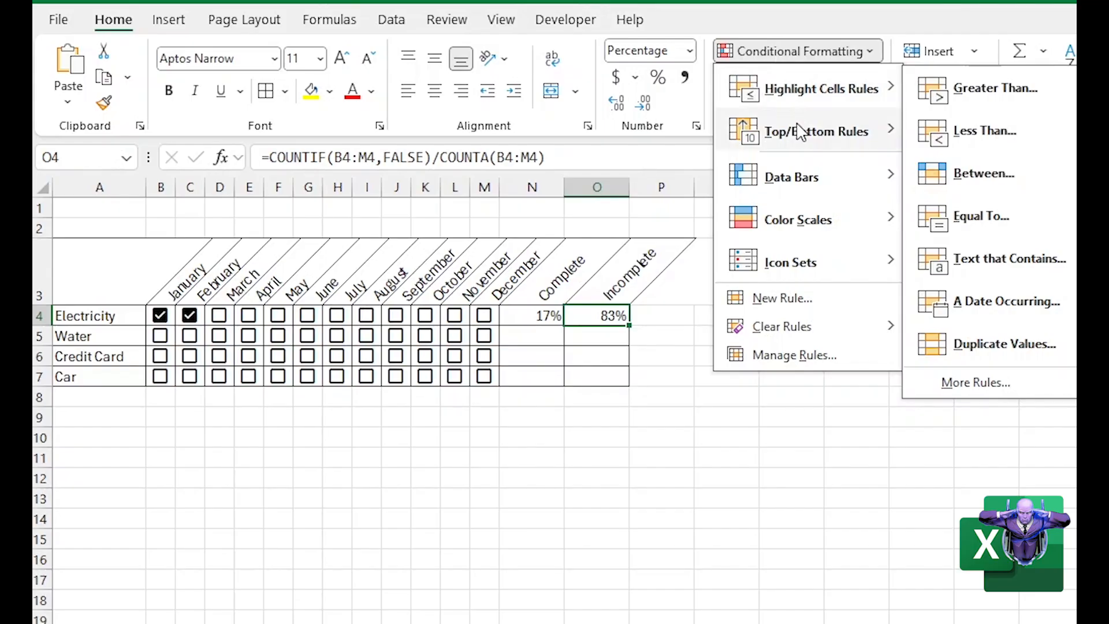
pyautogui.moveTo(798, 187)
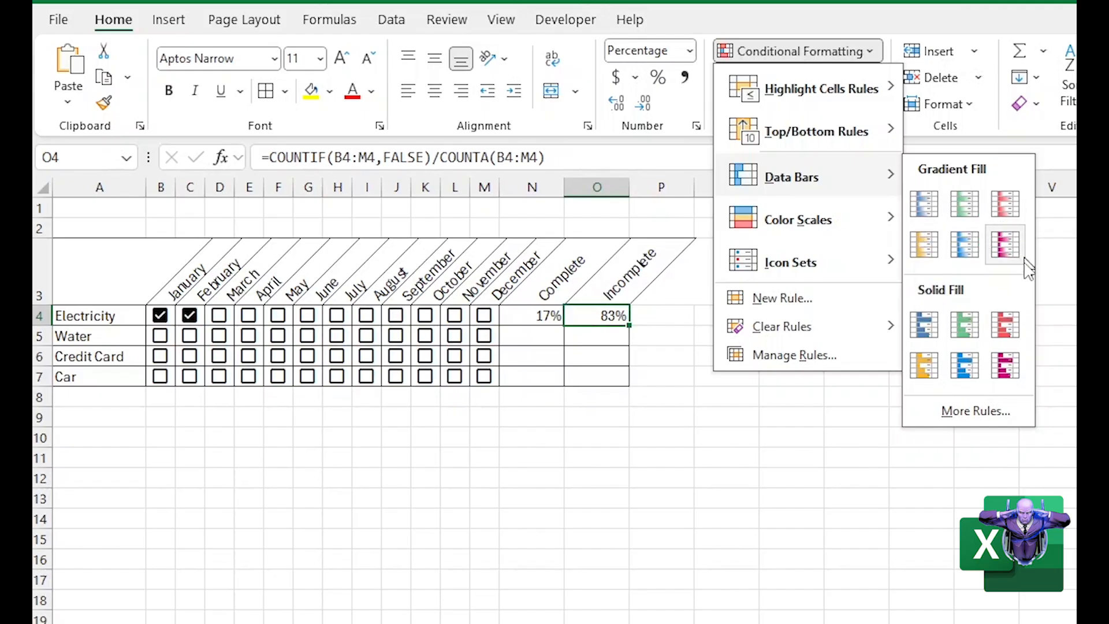
pyautogui.click(1005, 203)
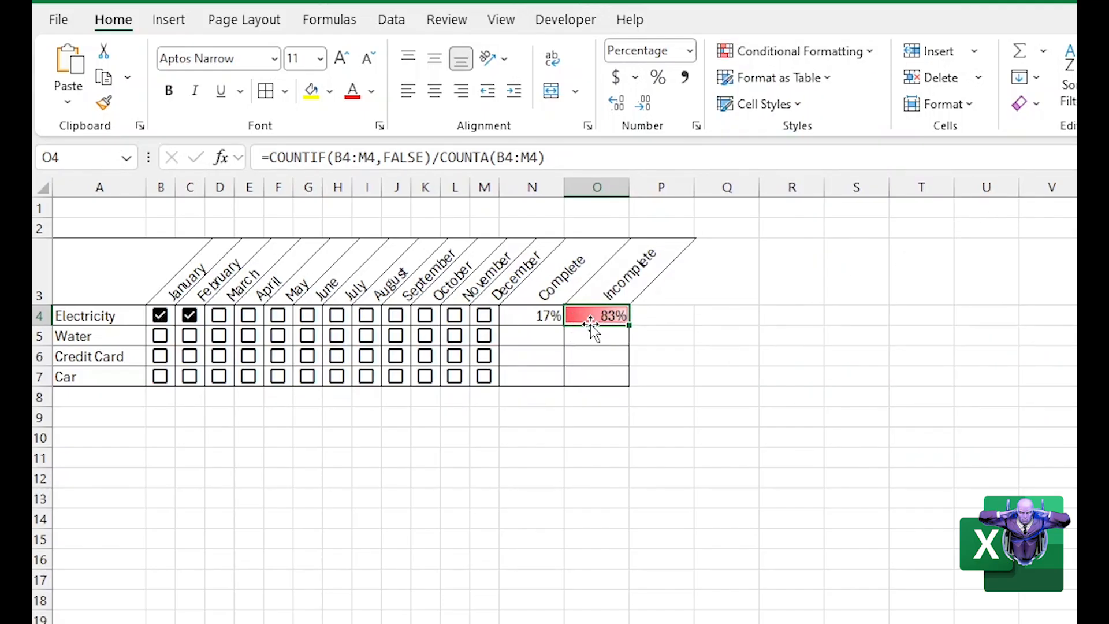
# Tick the Electricity checkboxes for March through July to test the data bar in O4
pyautogui.click(220, 317)
pyautogui.click(249, 318)
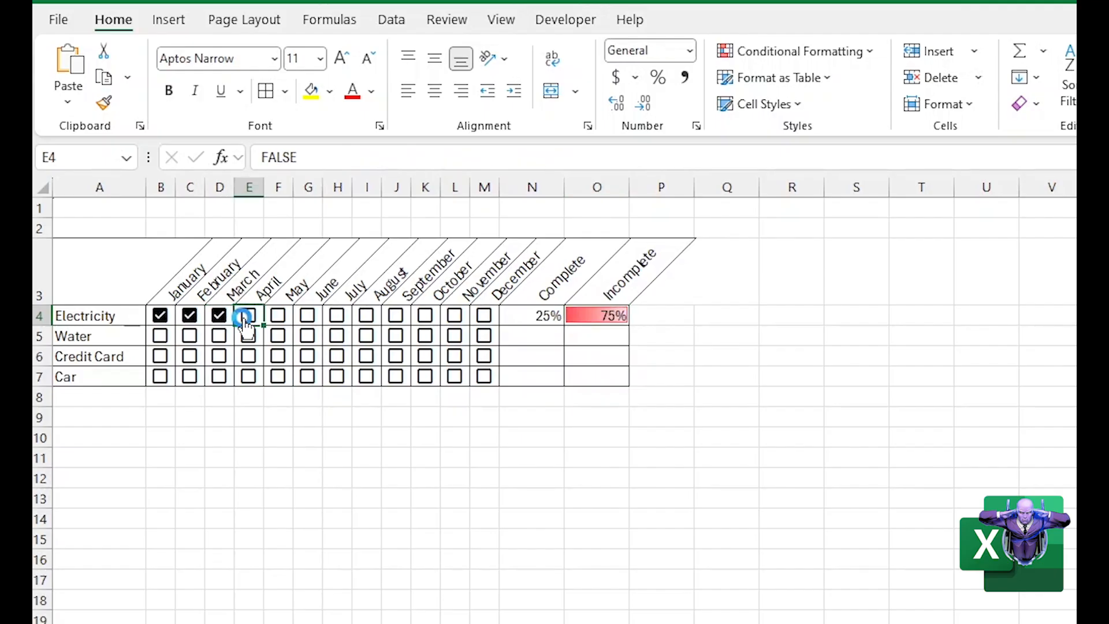
pyautogui.click(278, 319)
pyautogui.click(307, 320)
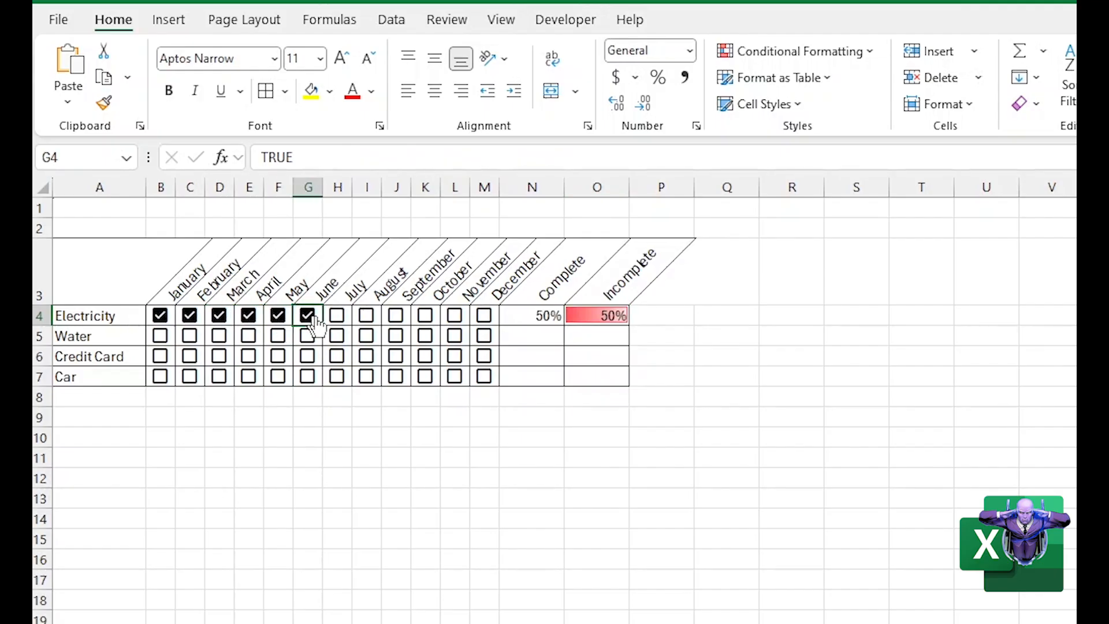
pyautogui.click(336, 319)
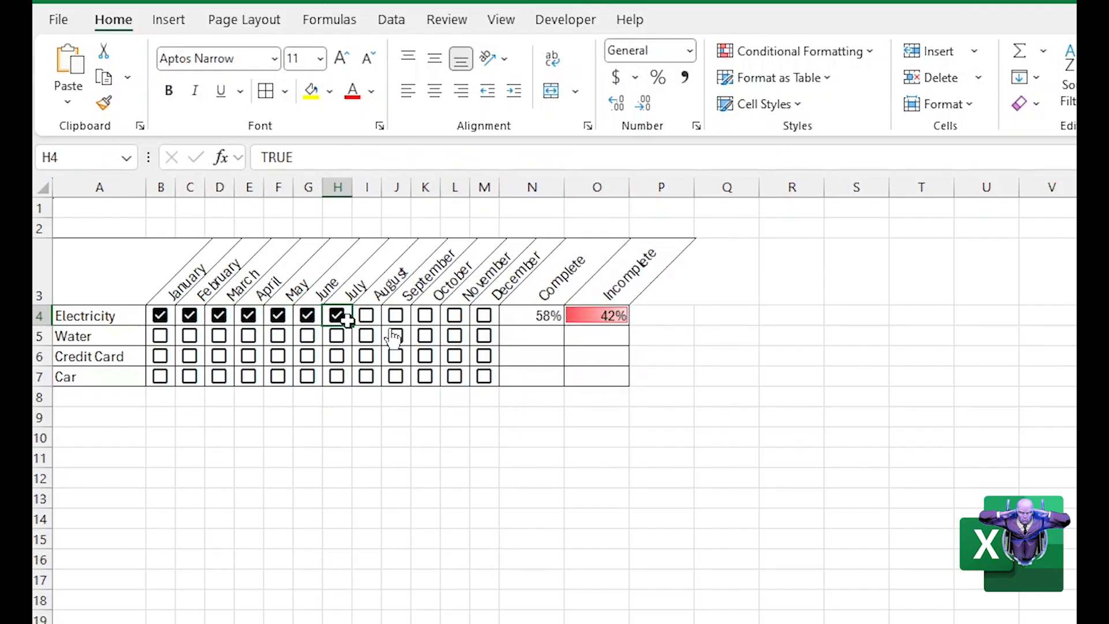
# Edit the Incomplete data bar rule in O4 to show the bar only, without the percentage
pyautogui.click(601, 317)
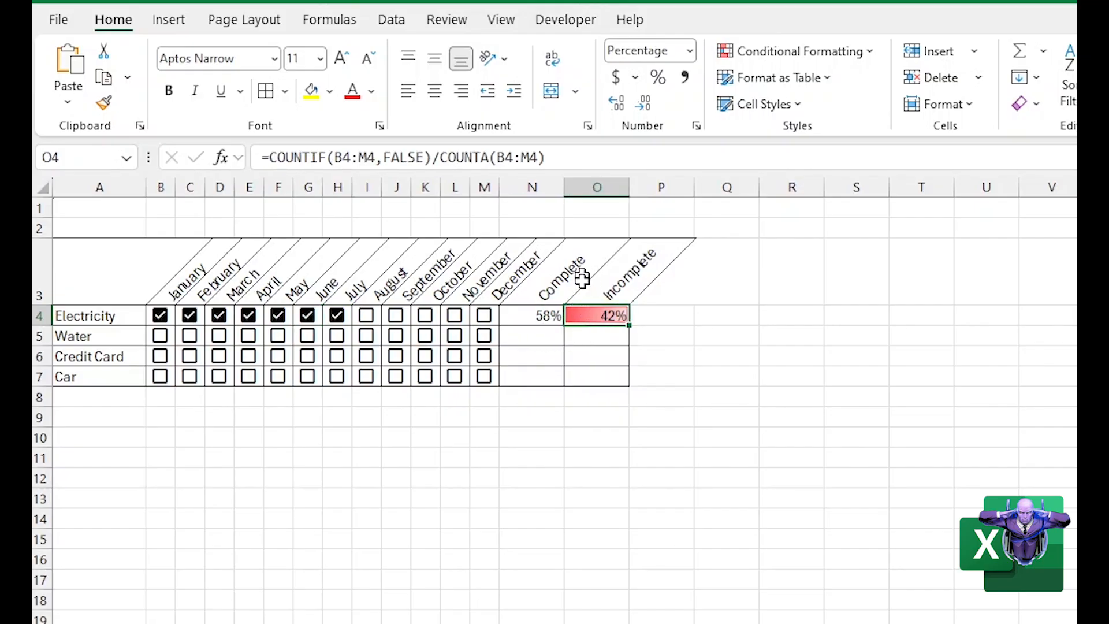
pyautogui.click(779, 55)
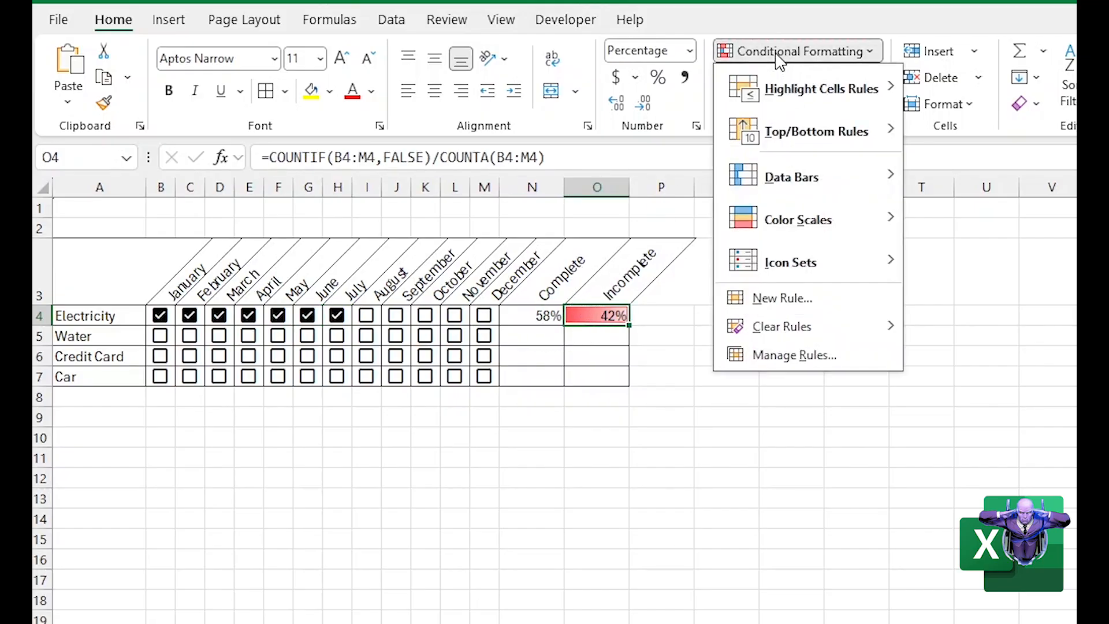
pyautogui.click(766, 363)
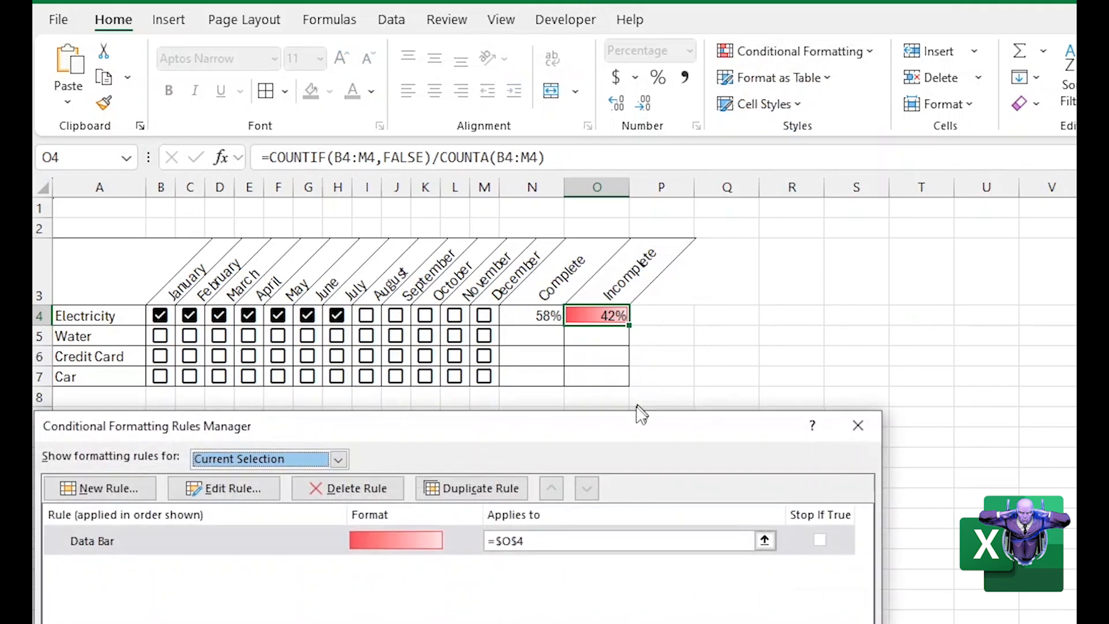
pyautogui.moveTo(645, 426); pyautogui.dragTo(659, 389)
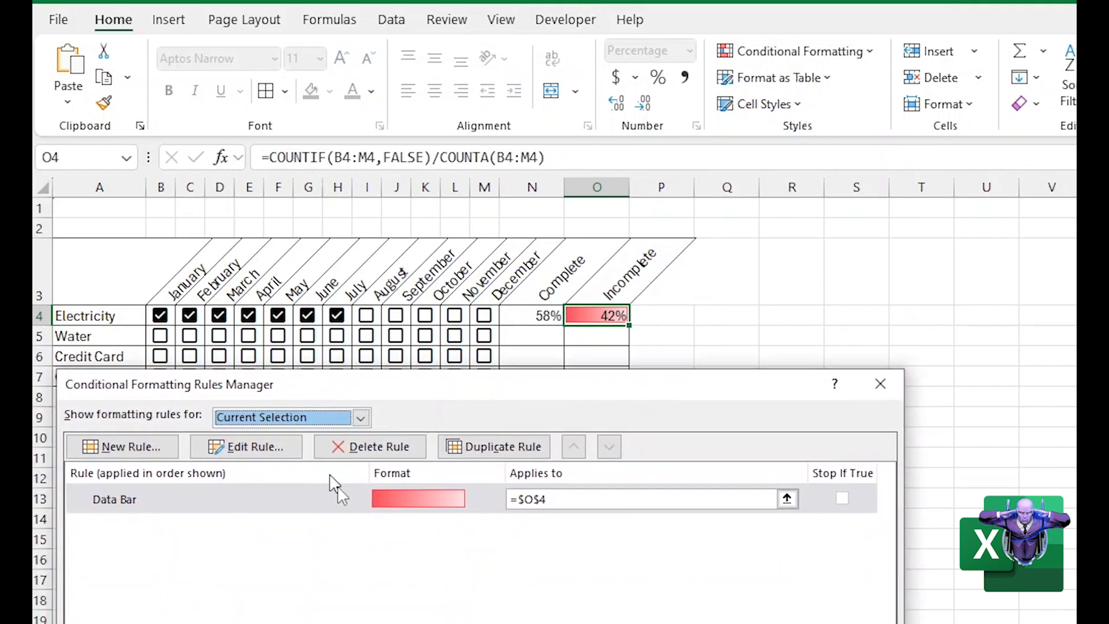
pyautogui.click(319, 496)
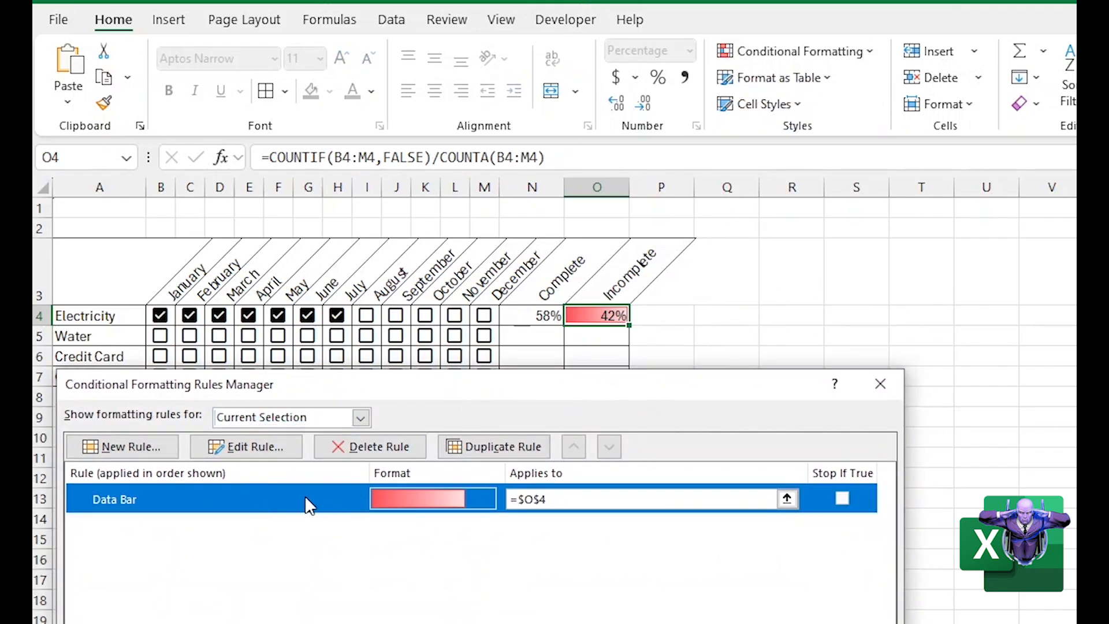
pyautogui.click(249, 449)
pyautogui.moveTo(493, 279); pyautogui.dragTo(953, 70)
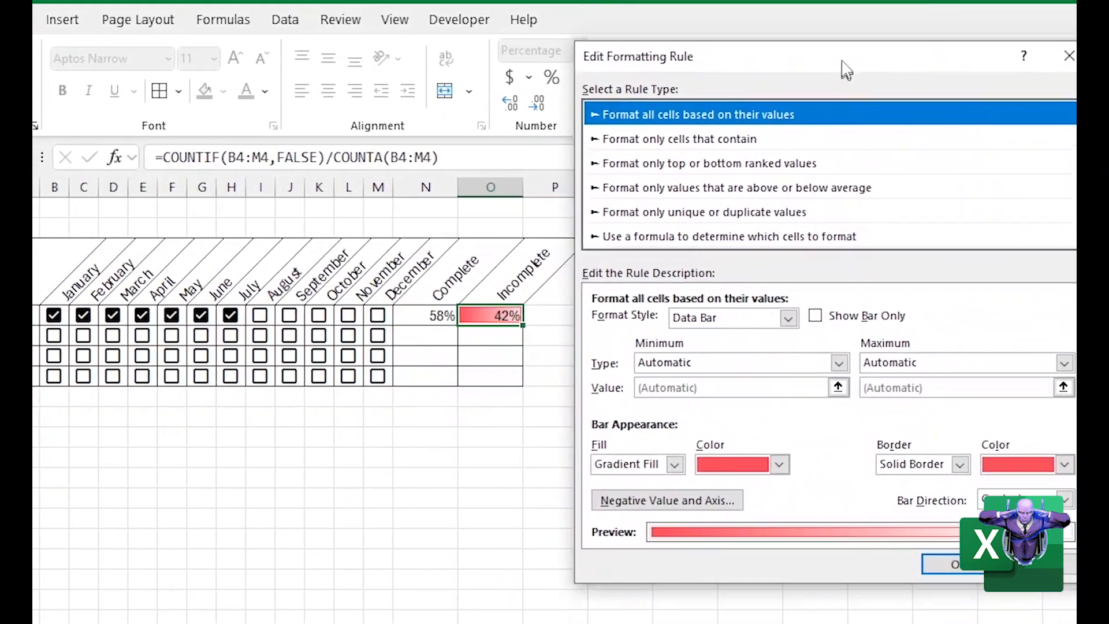
pyautogui.moveTo(845, 69); pyautogui.dragTo(784, 60)
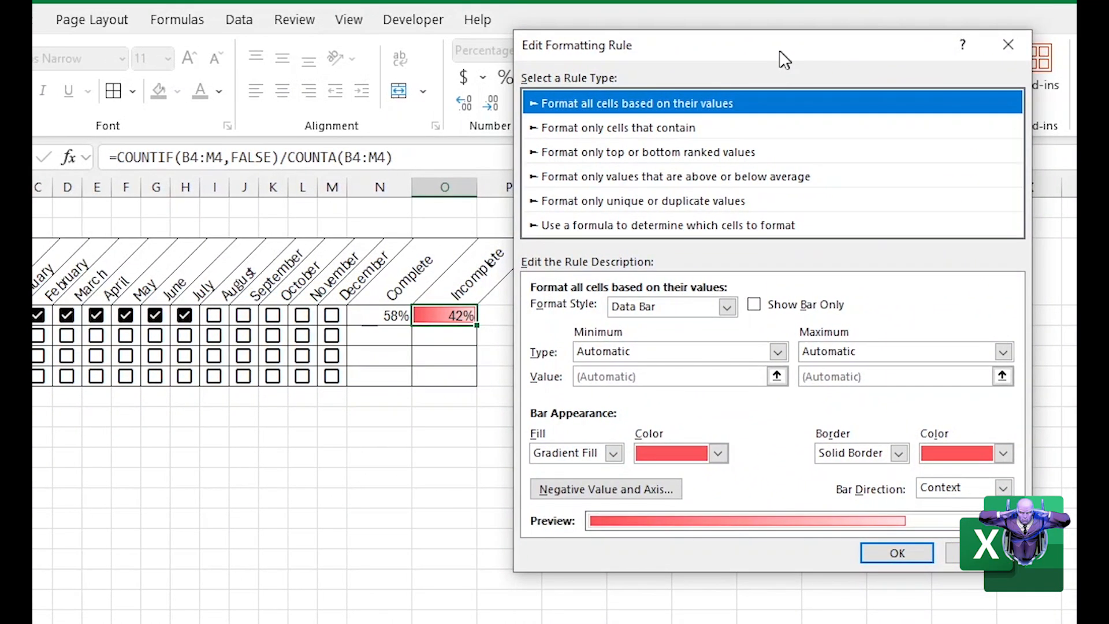
pyautogui.click(754, 307)
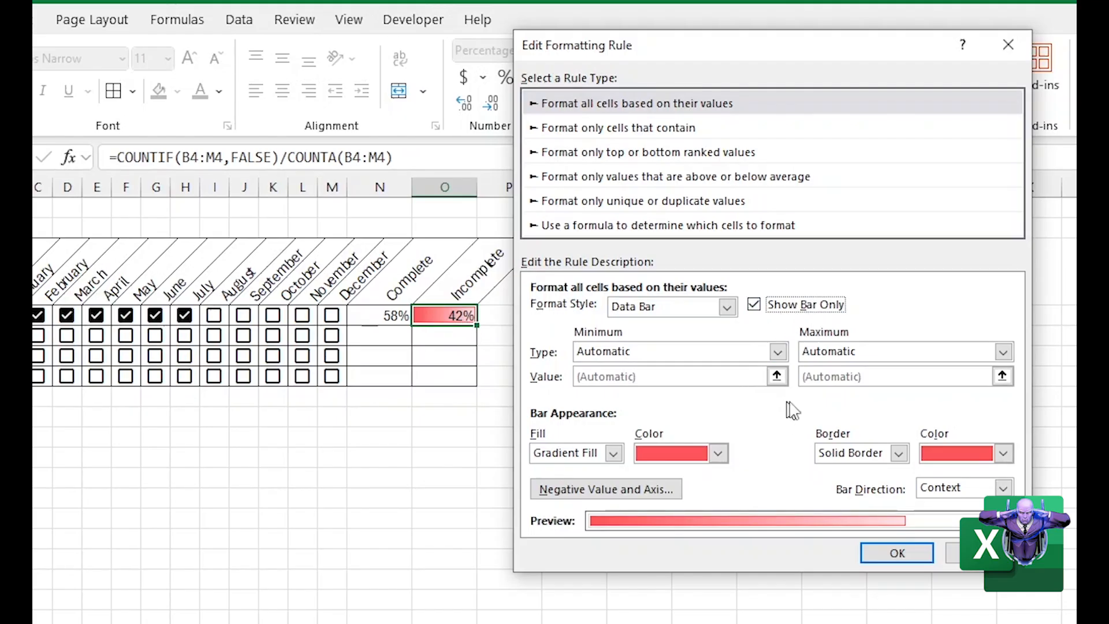
# Set the O4 data bar's minimum to Number 0 and maximum to Number 1, and apply the edited rule
pyautogui.click(778, 352)
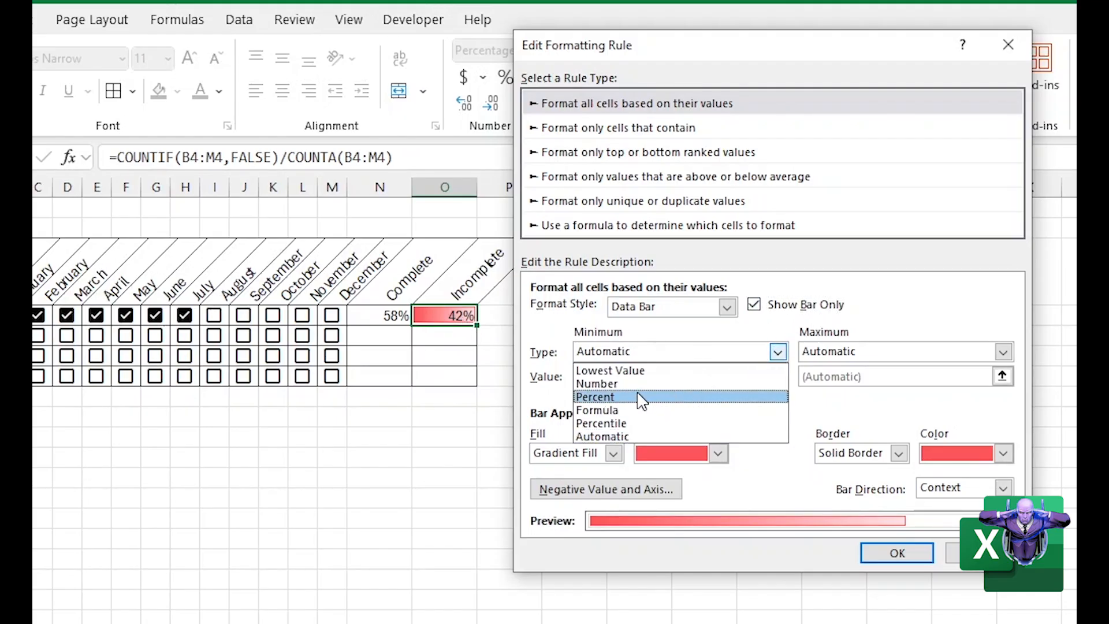
pyautogui.click(618, 384)
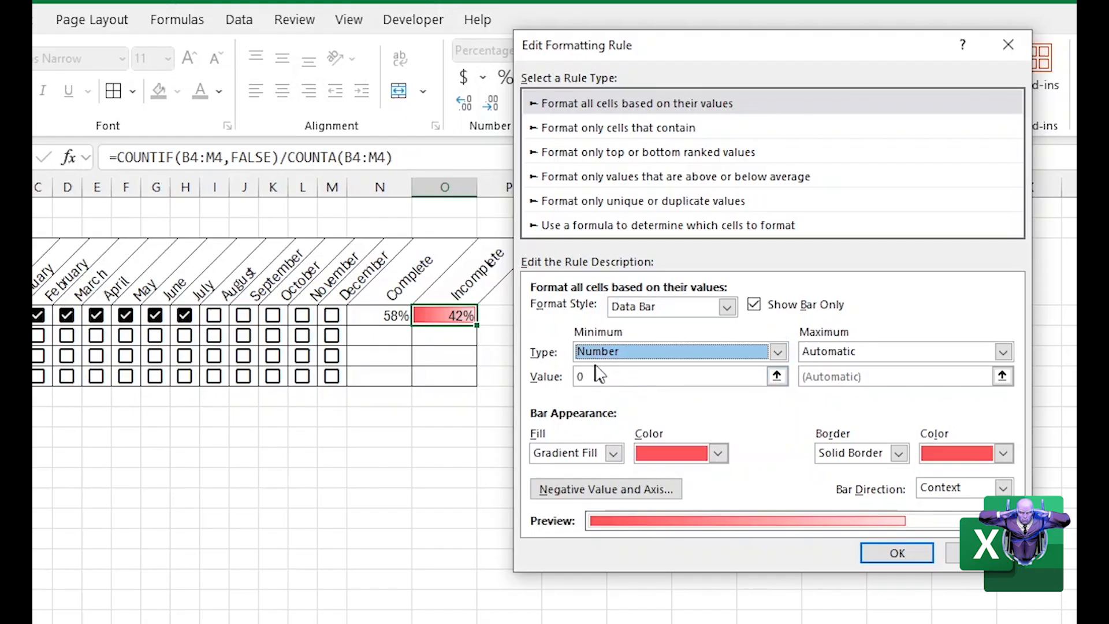
pyautogui.click(1003, 352)
pyautogui.click(860, 383)
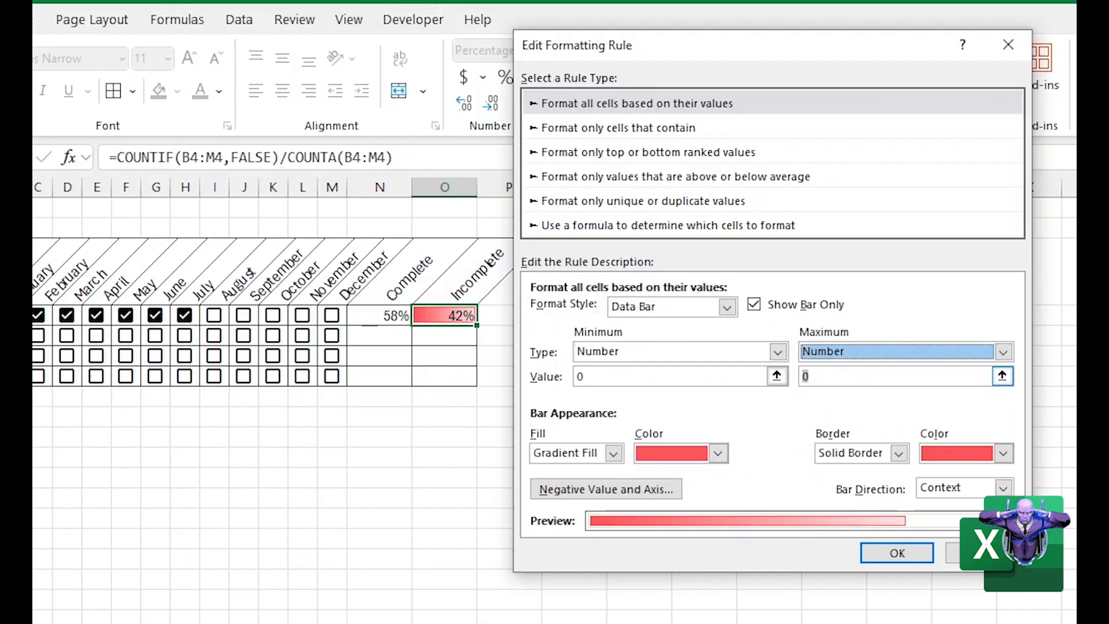
pyautogui.doubleClick(806, 377)
pyautogui.write('1')
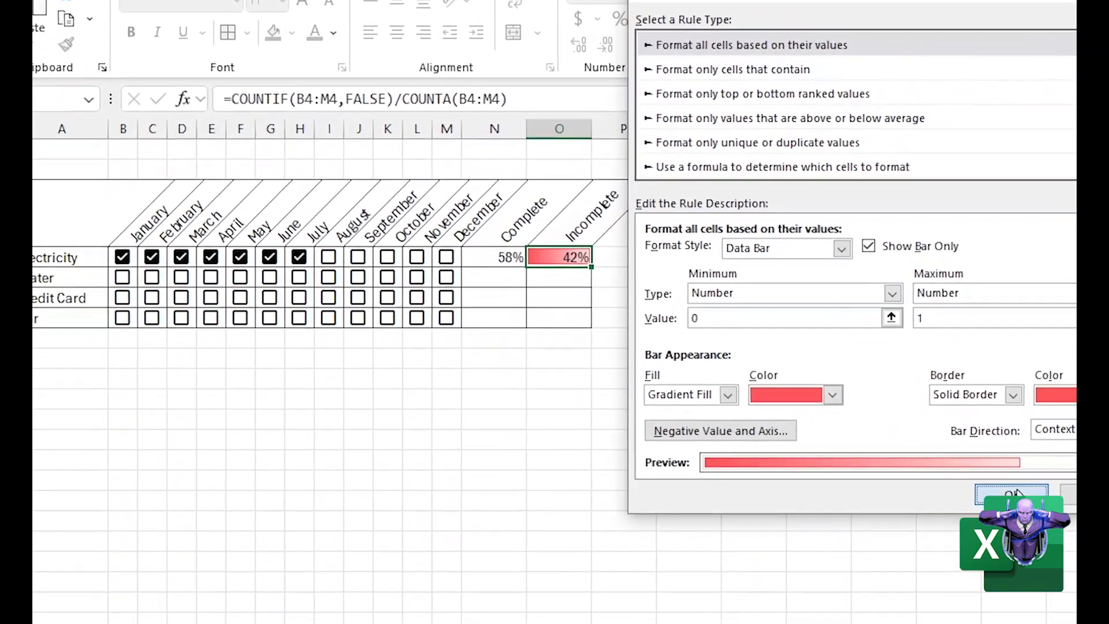
pyautogui.click(1012, 494)
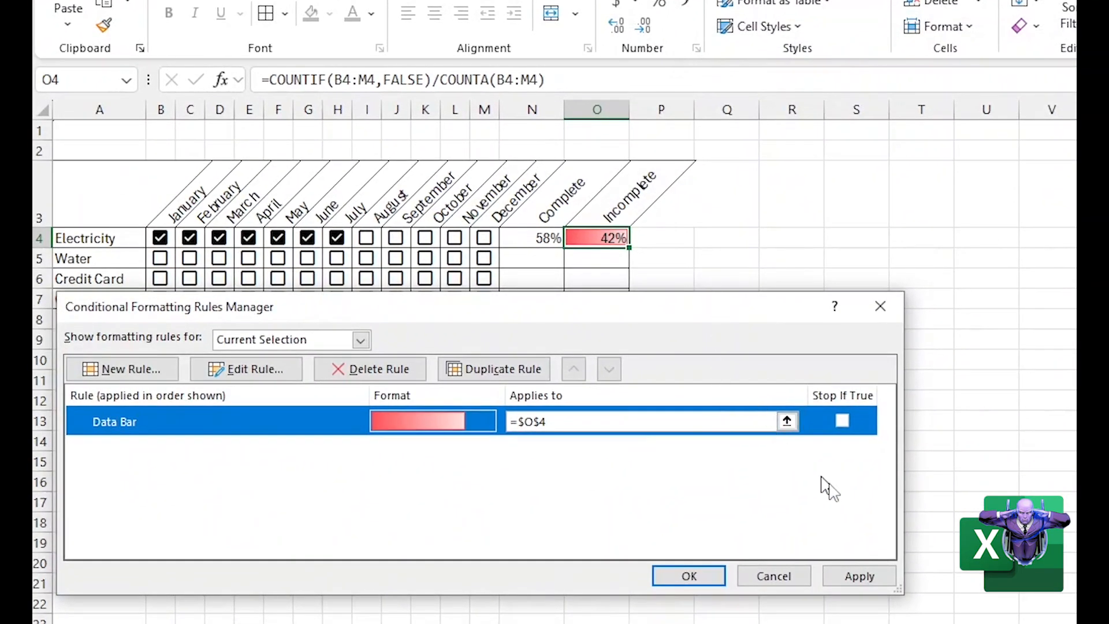
pyautogui.click(857, 576)
pyautogui.click(696, 576)
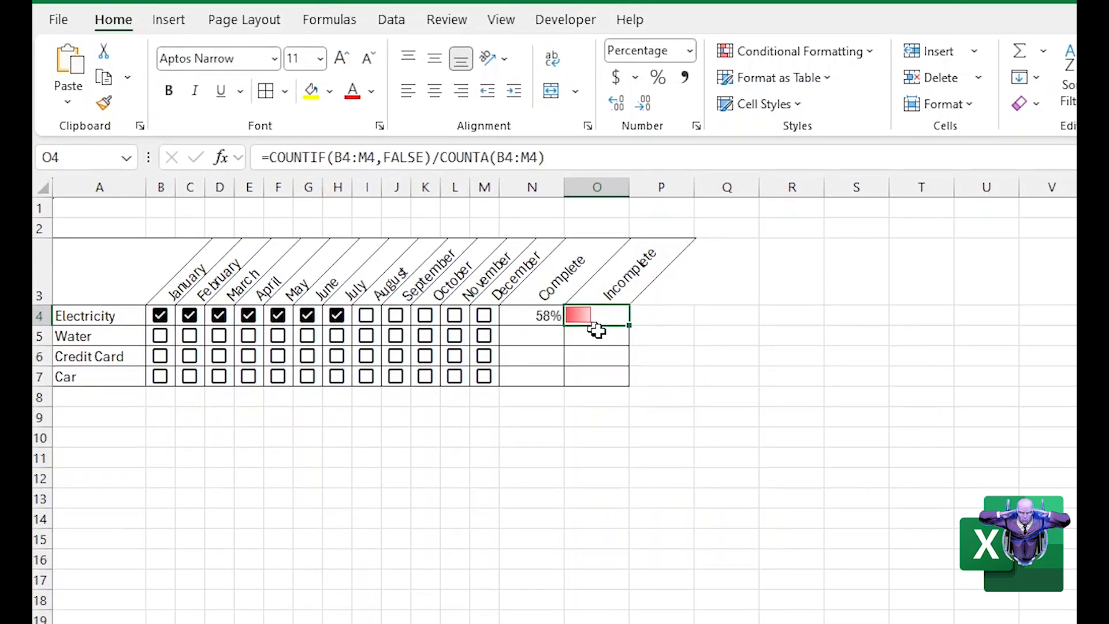
# Tick the Electricity checkboxes for August through December to test the Incomplete bar in O4
pyautogui.click(367, 316)
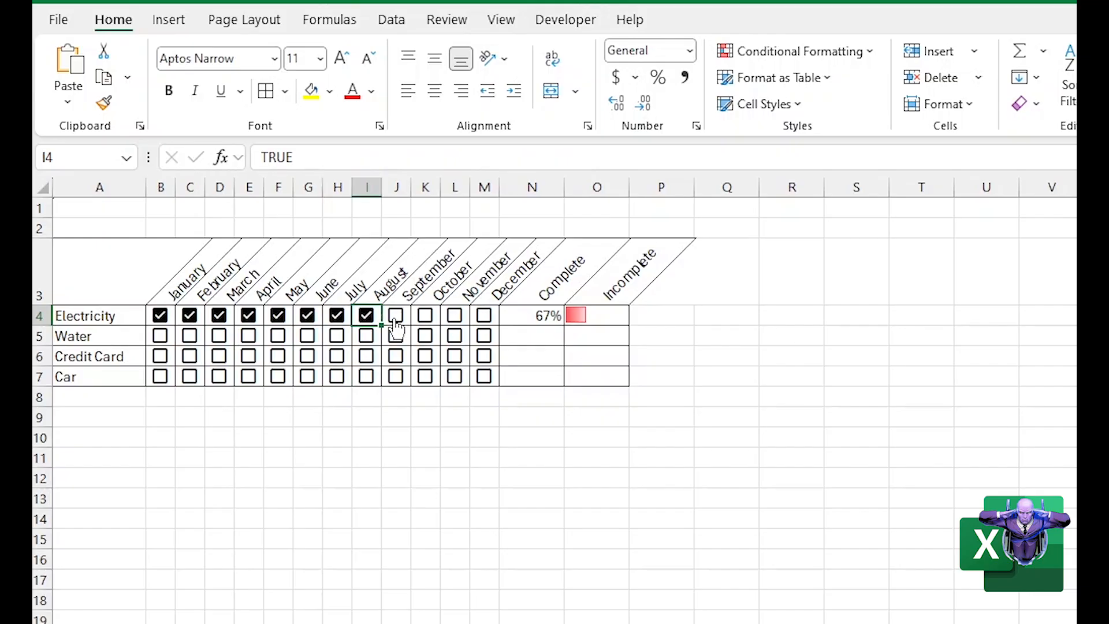
pyautogui.click(395, 318)
pyautogui.click(426, 317)
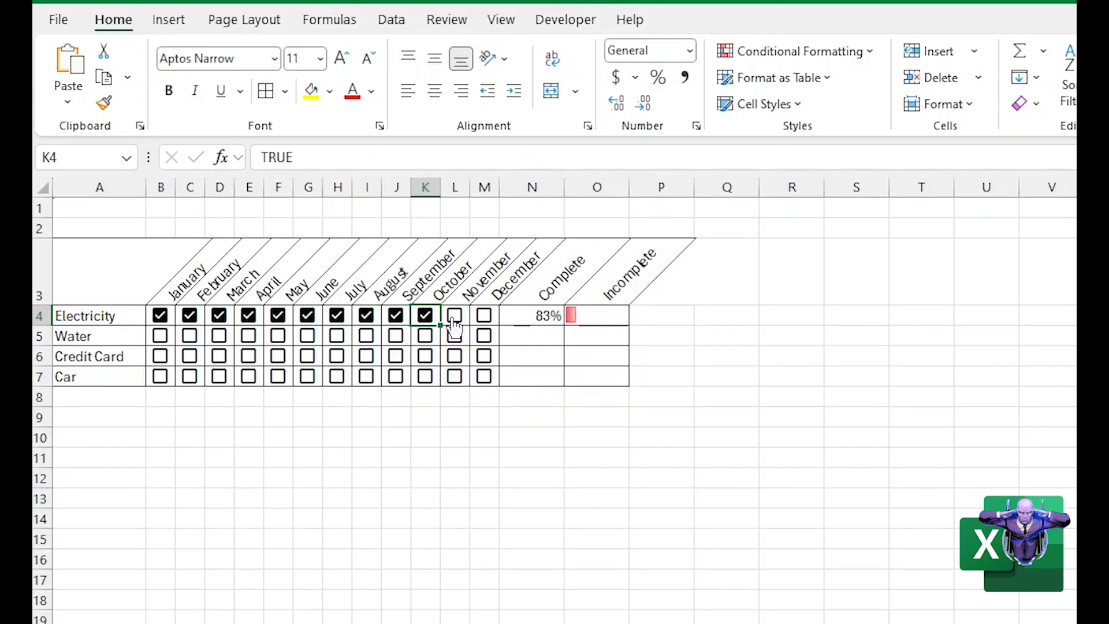
pyautogui.click(454, 319)
pyautogui.click(485, 318)
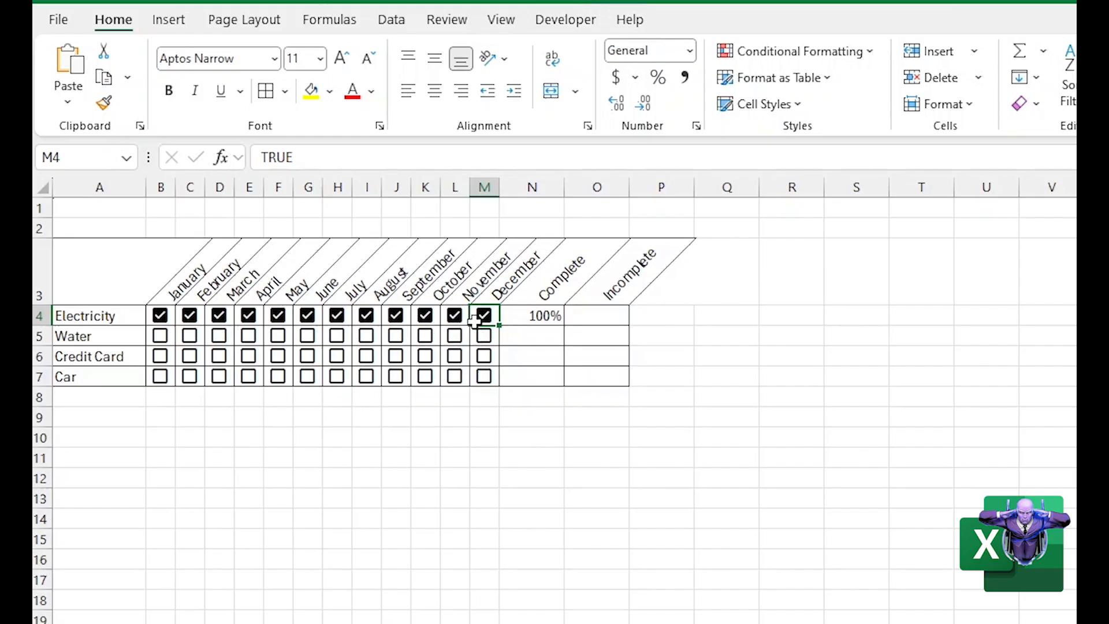
# Clear the Electricity checkboxes from December back to June to test the Incomplete bar in reverse
pyautogui.click(484, 317)
pyautogui.click(455, 317)
pyautogui.click(425, 317)
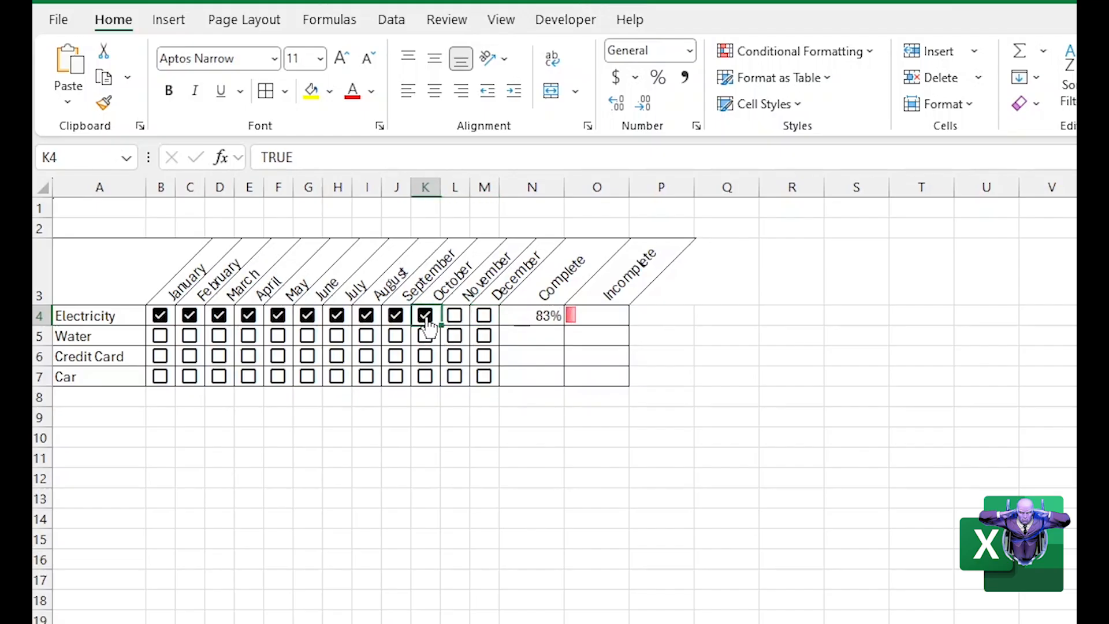
pyautogui.click(396, 317)
pyautogui.click(359, 314)
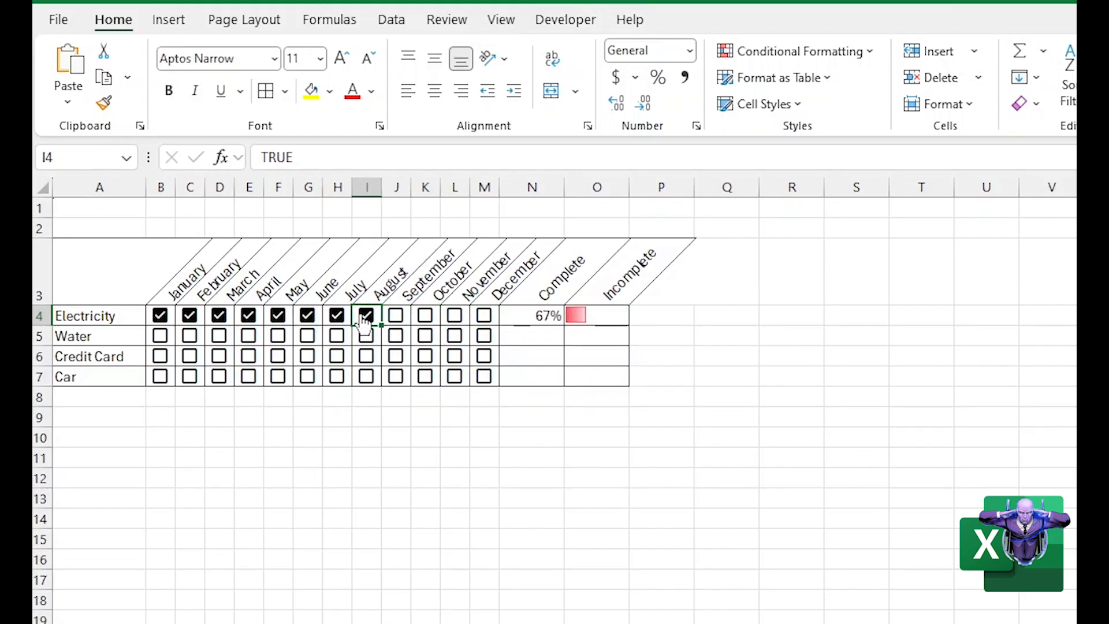
pyautogui.click(364, 322)
pyautogui.click(337, 316)
pyautogui.click(337, 317)
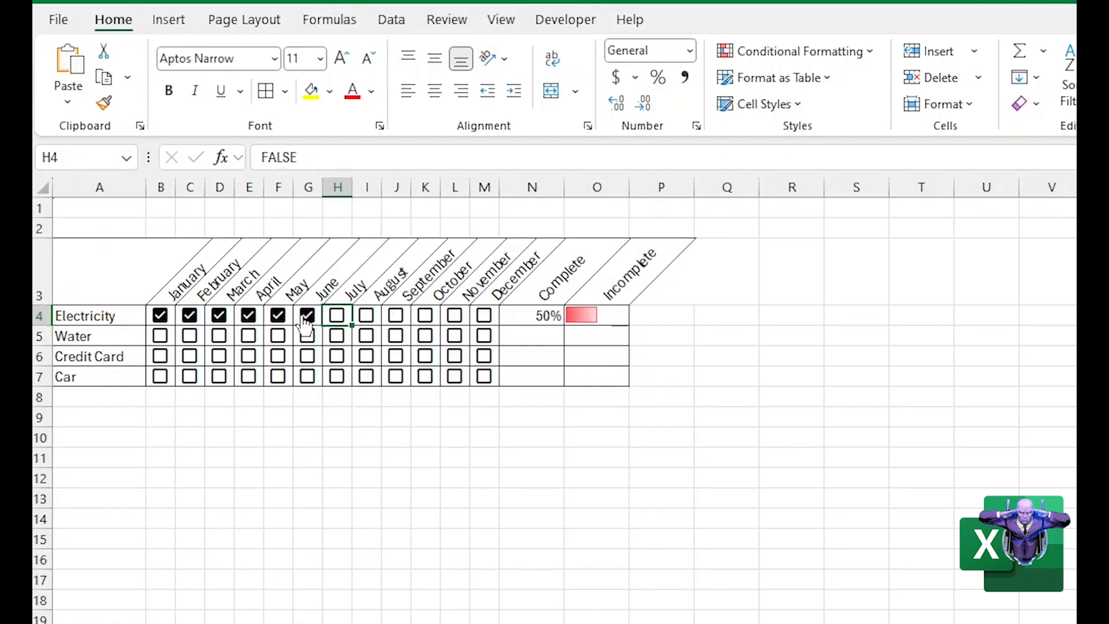
pyautogui.click(305, 318)
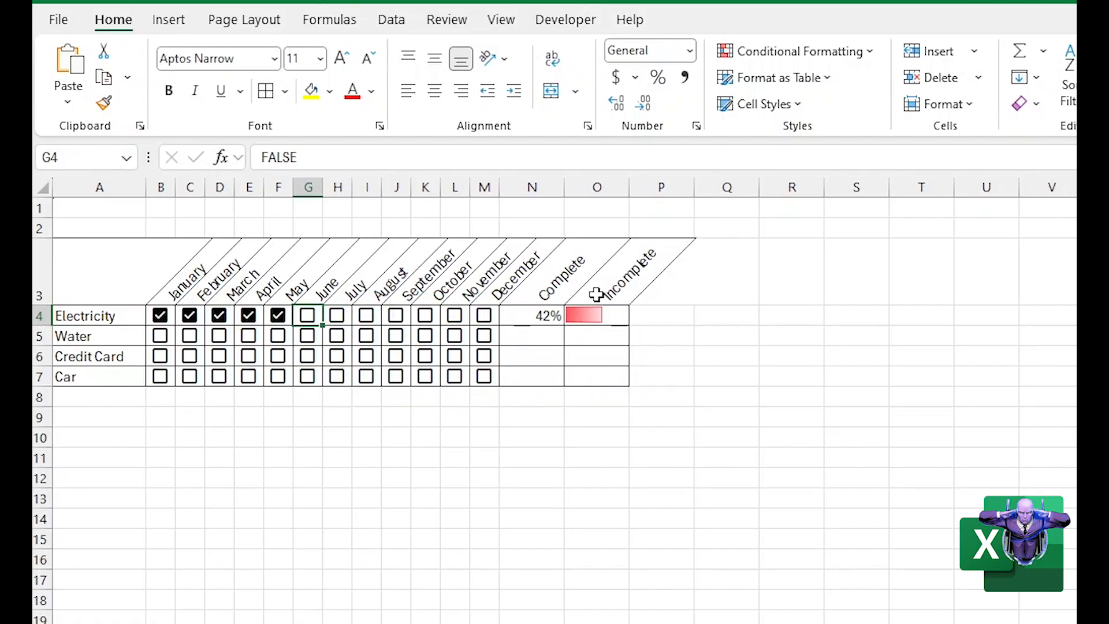
# Apply green gradient-fill data bars to the Electricity Complete percentage in N4 with conditional formatting
pyautogui.click(525, 323)
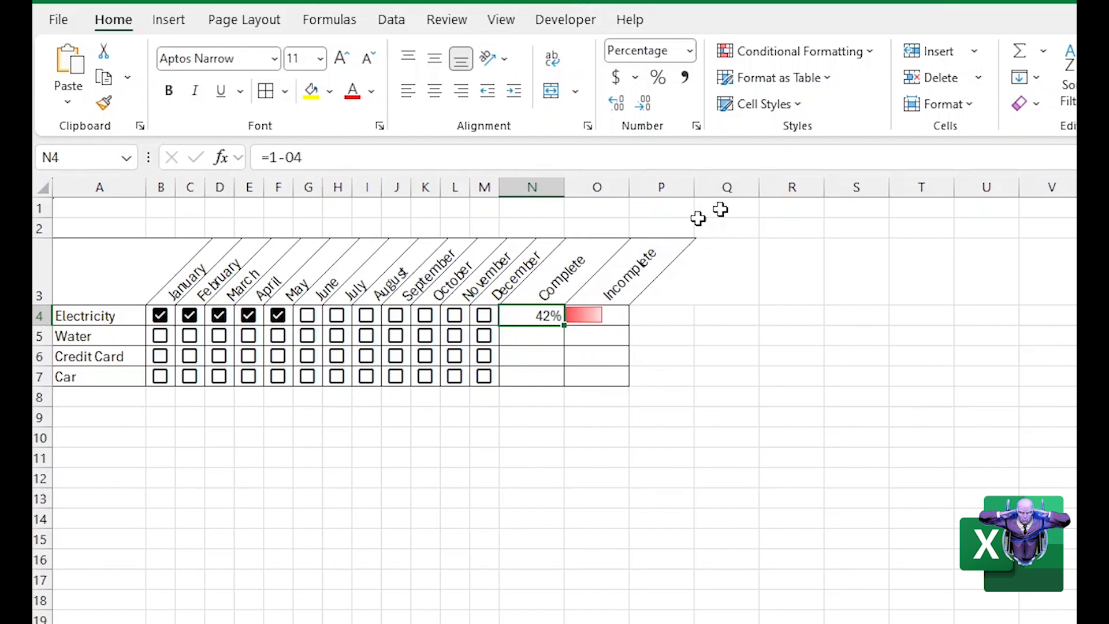
pyautogui.click(844, 58)
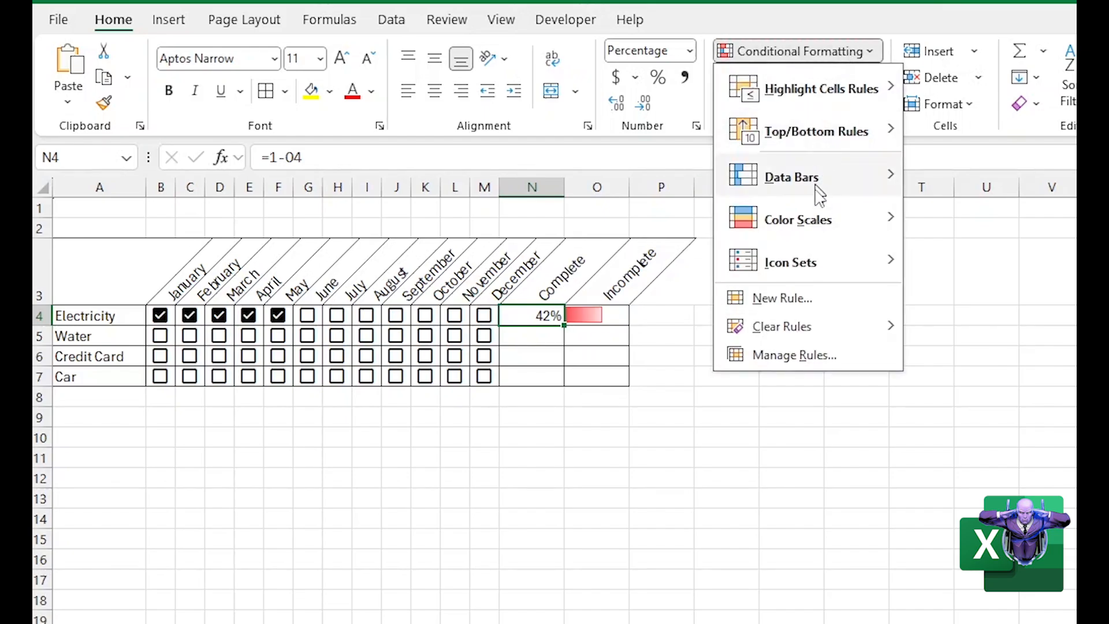
pyautogui.moveTo(812, 189)
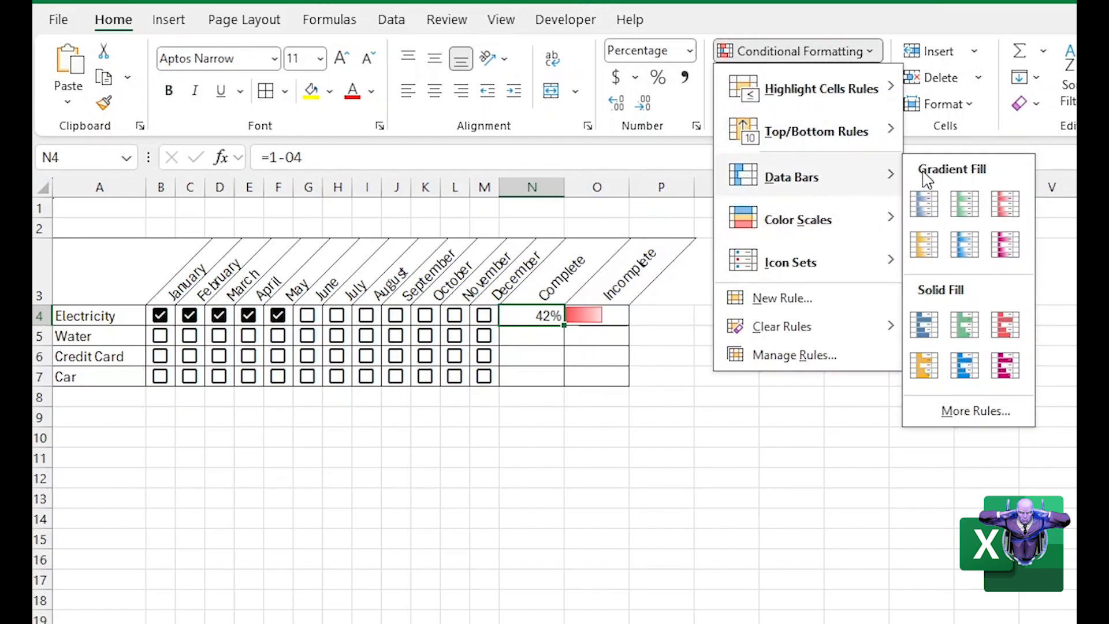
pyautogui.click(963, 208)
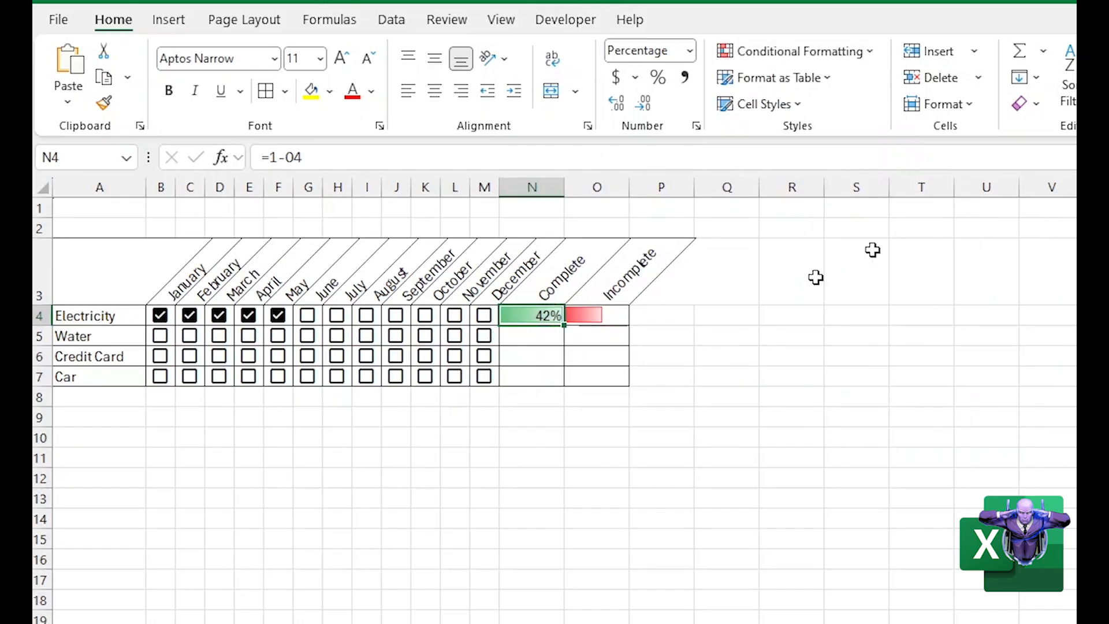
pyautogui.click(521, 352)
pyautogui.click(526, 316)
# Tick the Electricity checkboxes for June through August to test the Complete data bar in N4
pyautogui.click(307, 315)
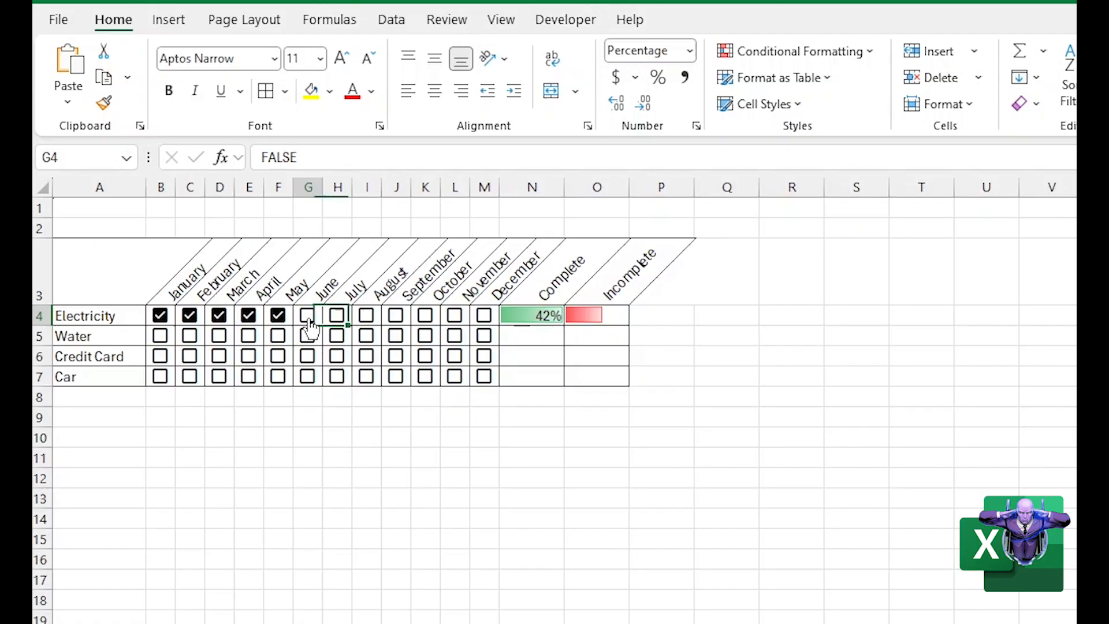
pyautogui.click(339, 316)
pyautogui.click(366, 317)
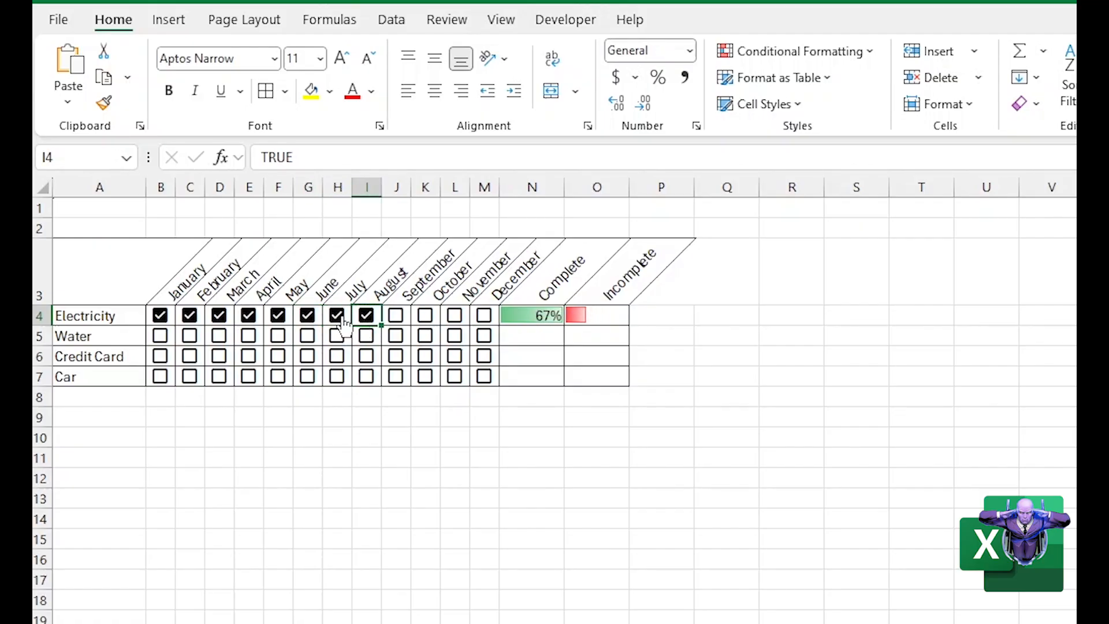
pyautogui.click(540, 415)
# Edit N4's data bar rule so its minimum is the number 0 and its maximum is the number 1
pyautogui.click(551, 319)
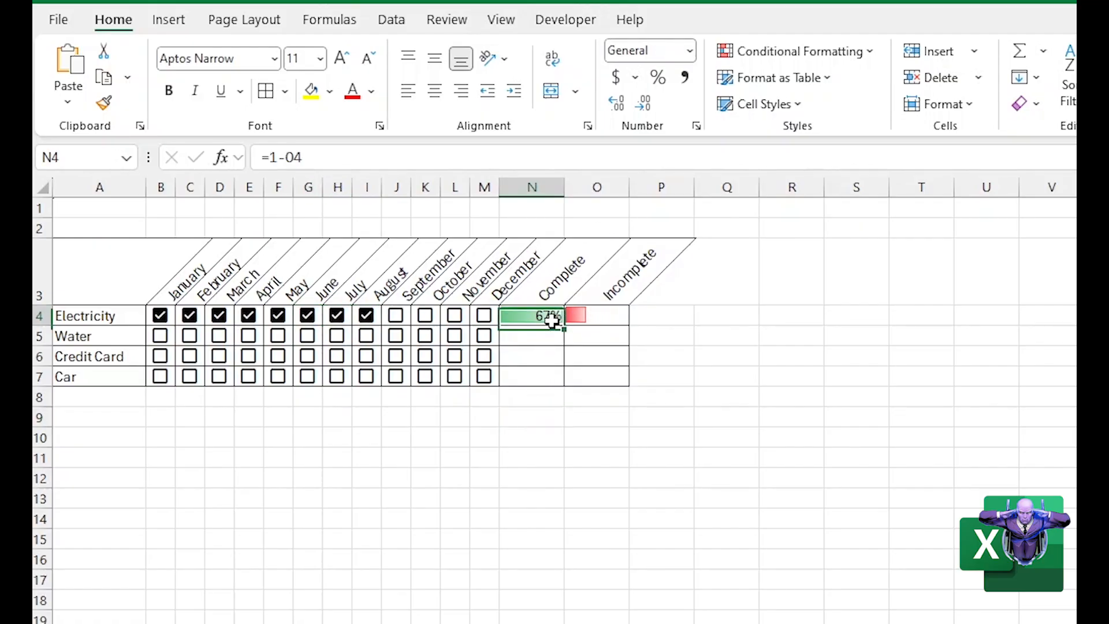
pyautogui.click(808, 52)
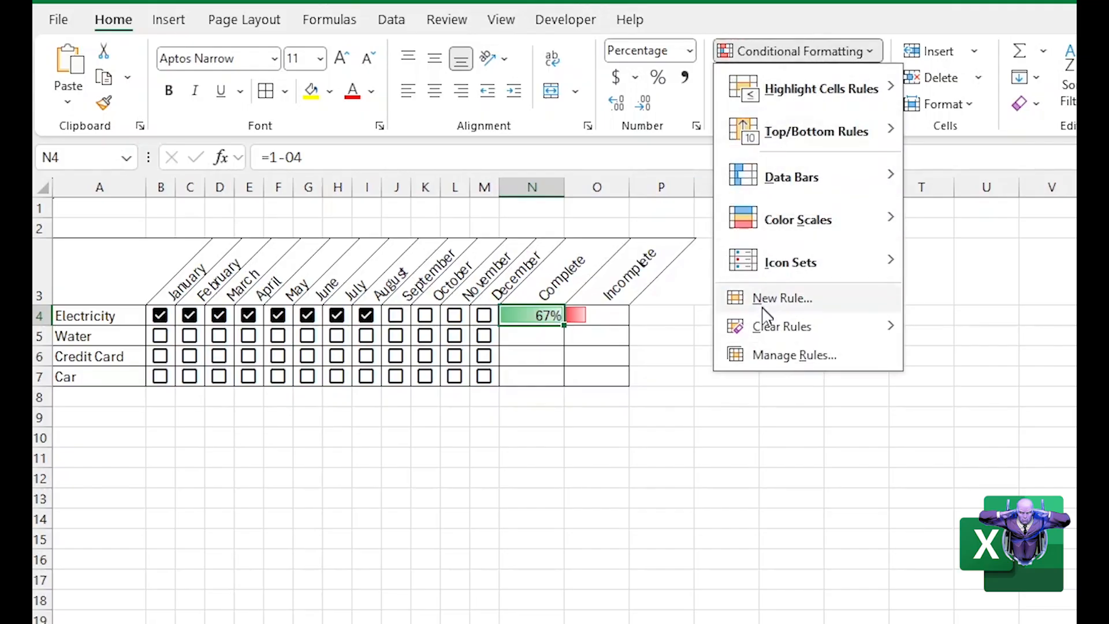
pyautogui.click(766, 357)
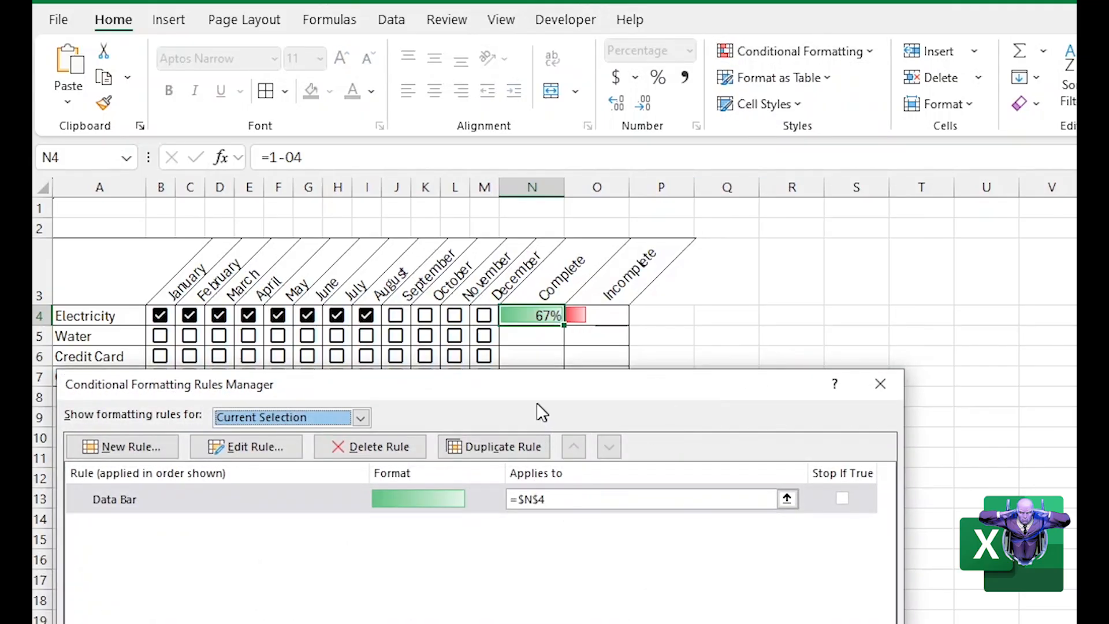
pyautogui.click(230, 512)
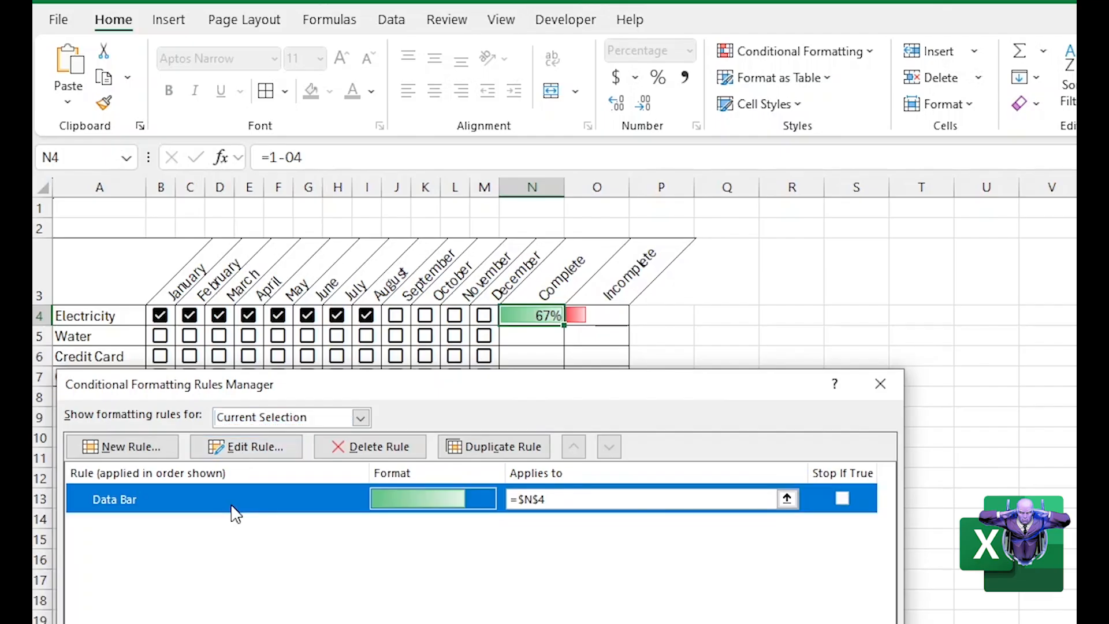
pyautogui.click(248, 447)
pyautogui.moveTo(488, 269); pyautogui.dragTo(930, 95)
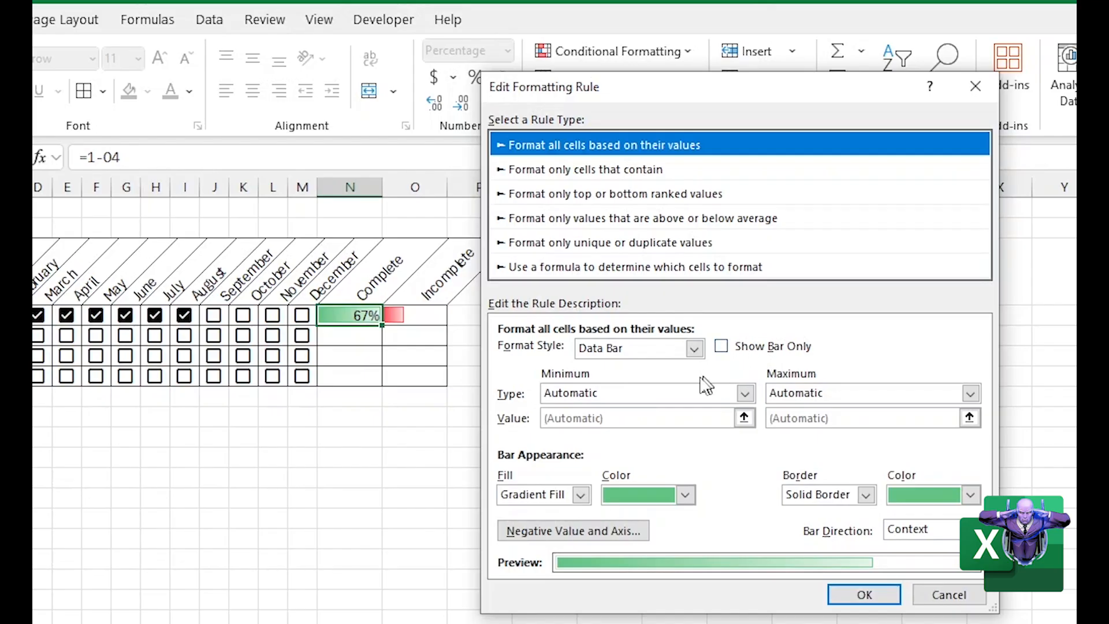
pyautogui.click(744, 393)
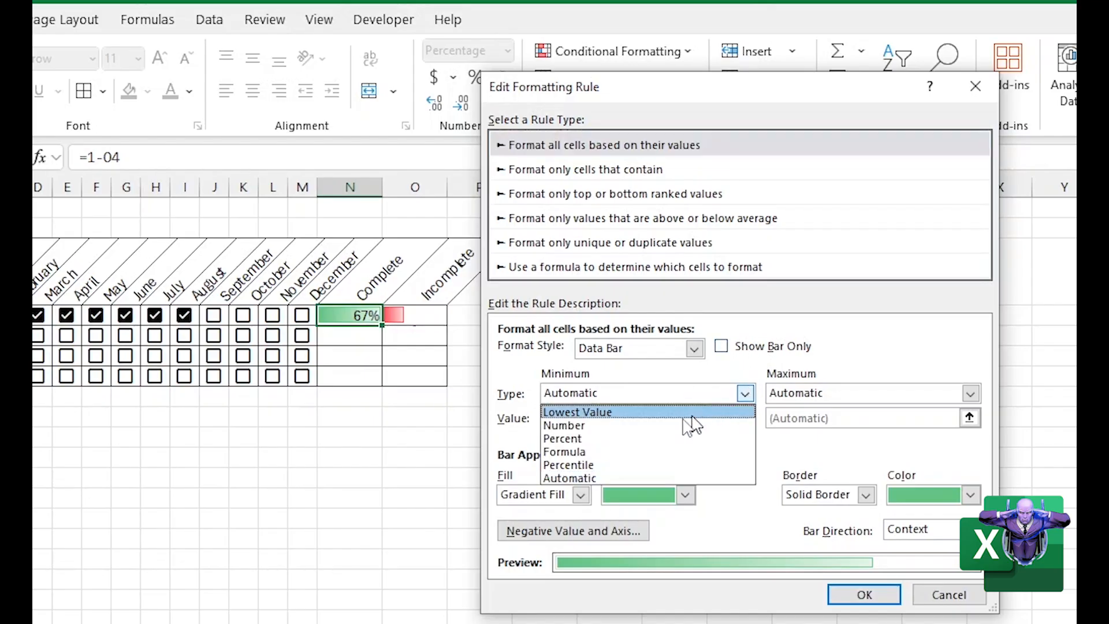
pyautogui.click(568, 425)
pyautogui.click(970, 394)
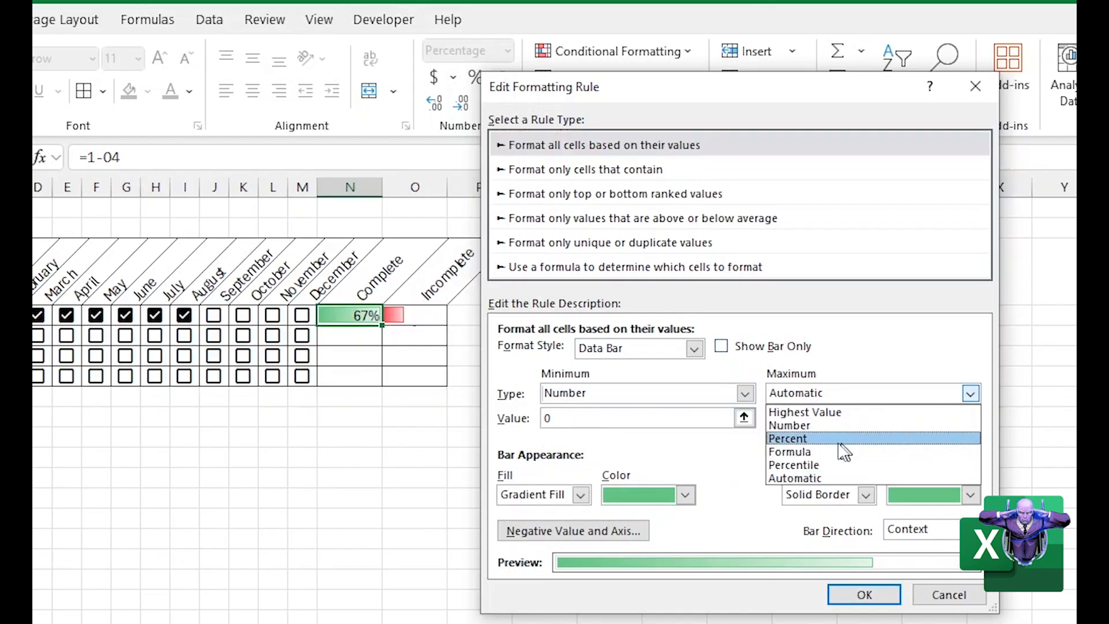
pyautogui.click(830, 426)
pyautogui.moveTo(777, 418); pyautogui.dragTo(715, 406)
pyautogui.write('1')
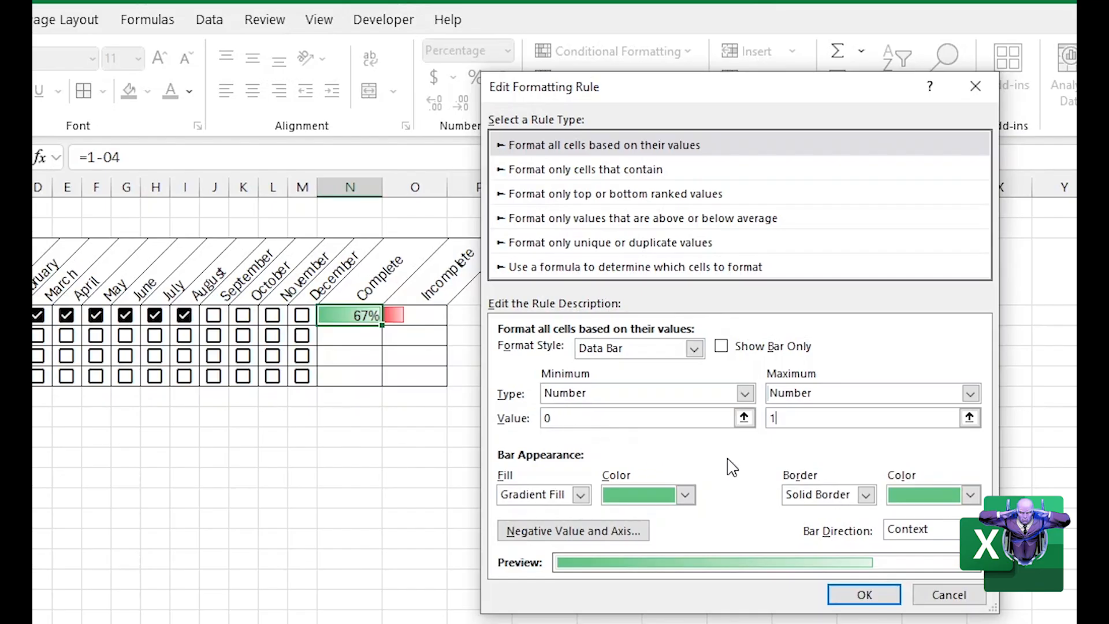
# Set the bar direction of N4's data bar rule to Right-to-Left and apply the rule
pyautogui.click(970, 529)
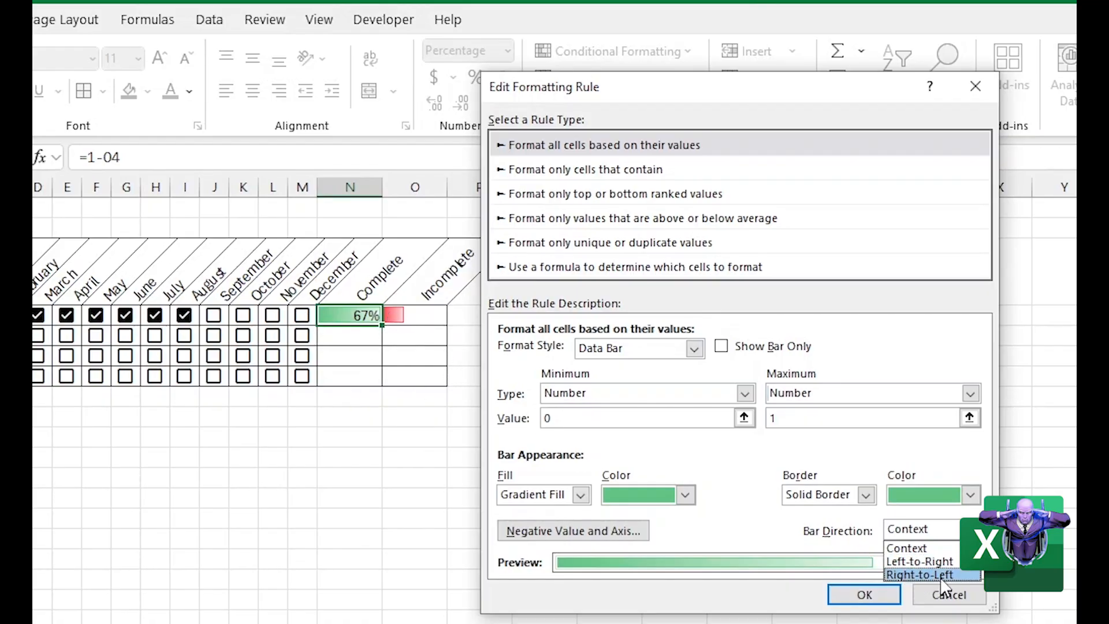
pyautogui.click(919, 574)
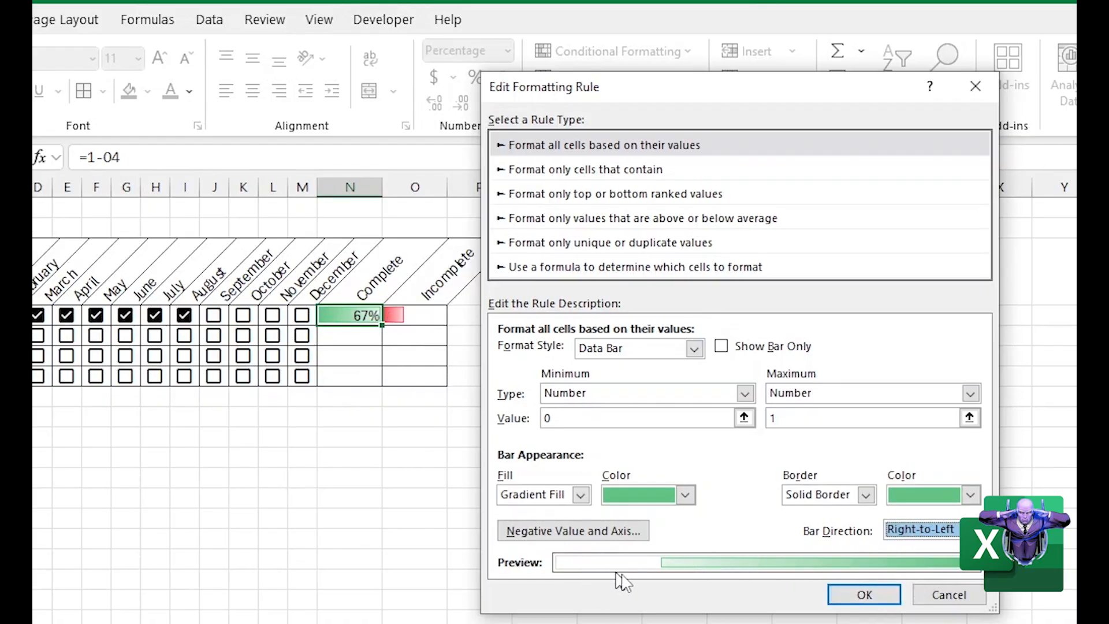
pyautogui.click(921, 529)
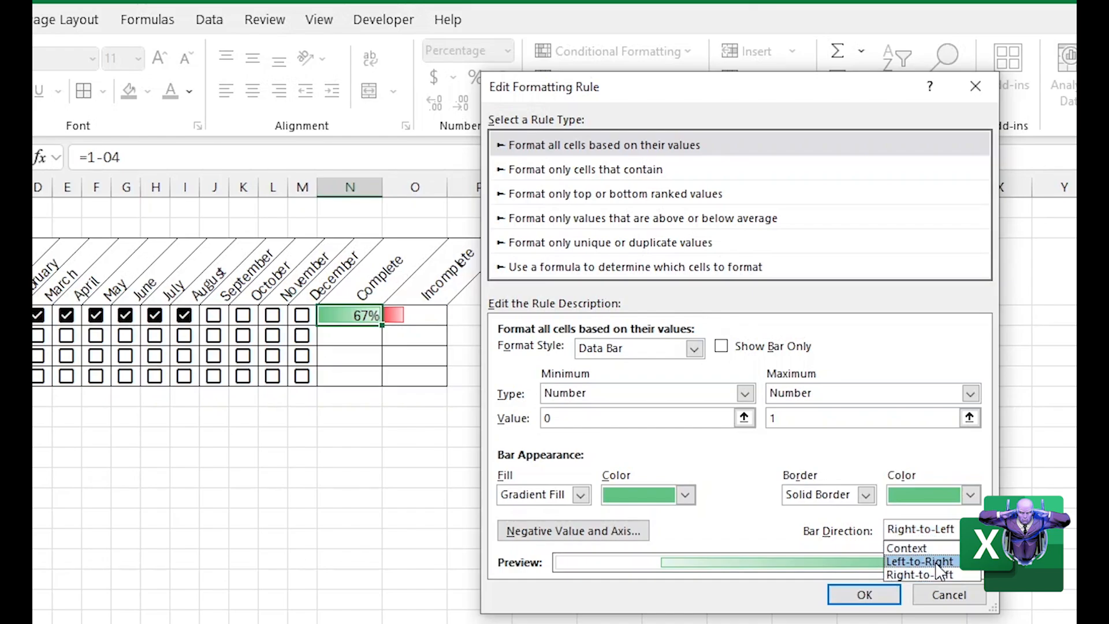
pyautogui.click(920, 562)
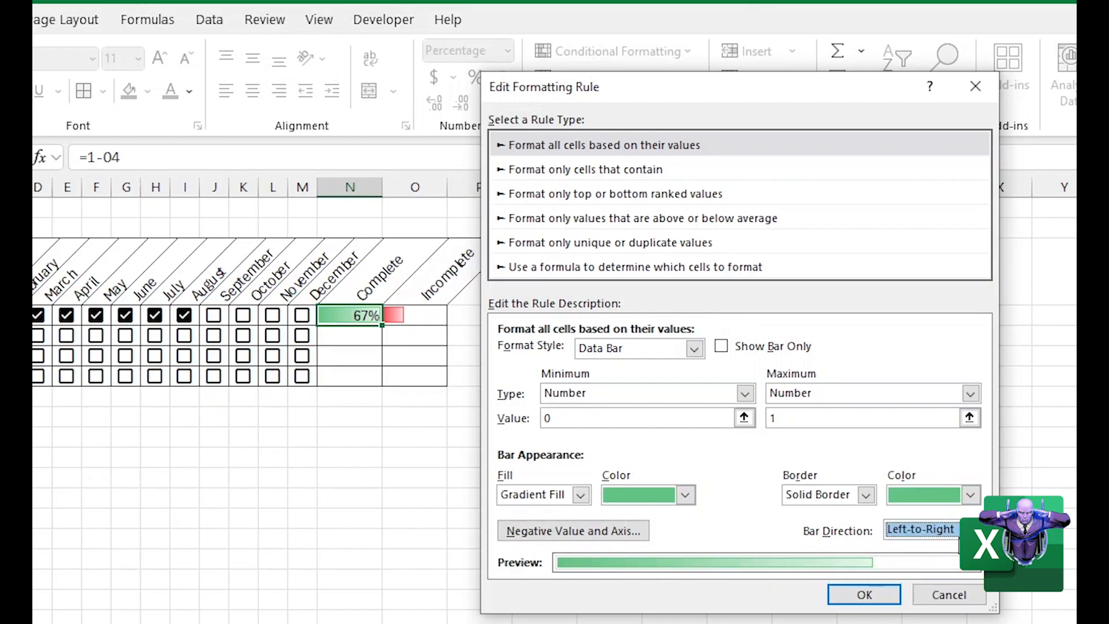
pyautogui.click(921, 530)
pyautogui.click(923, 575)
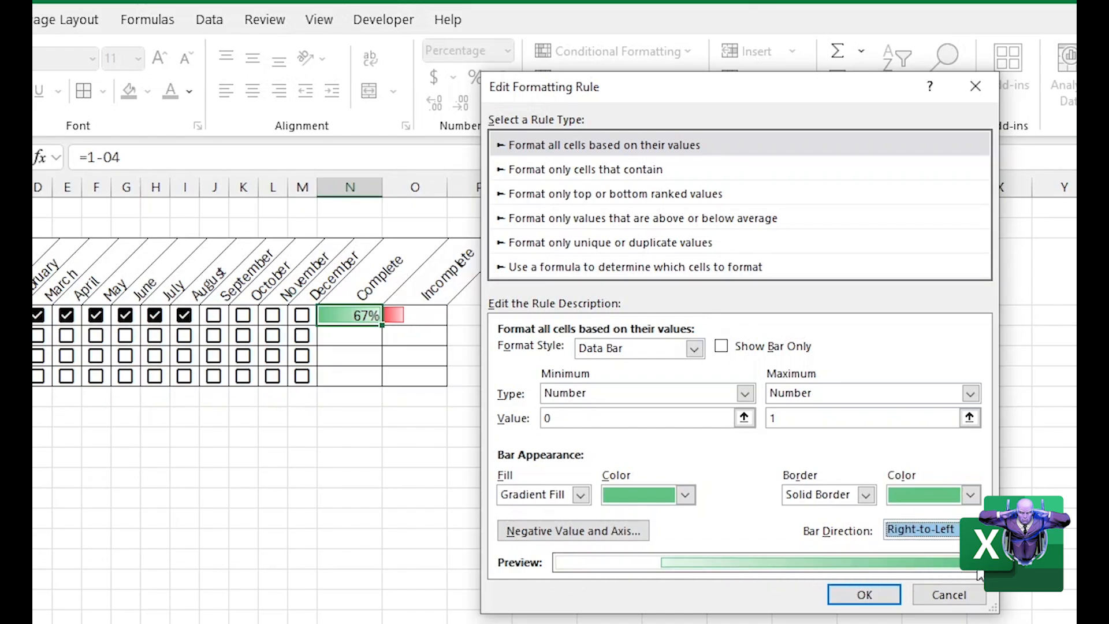
pyautogui.click(862, 595)
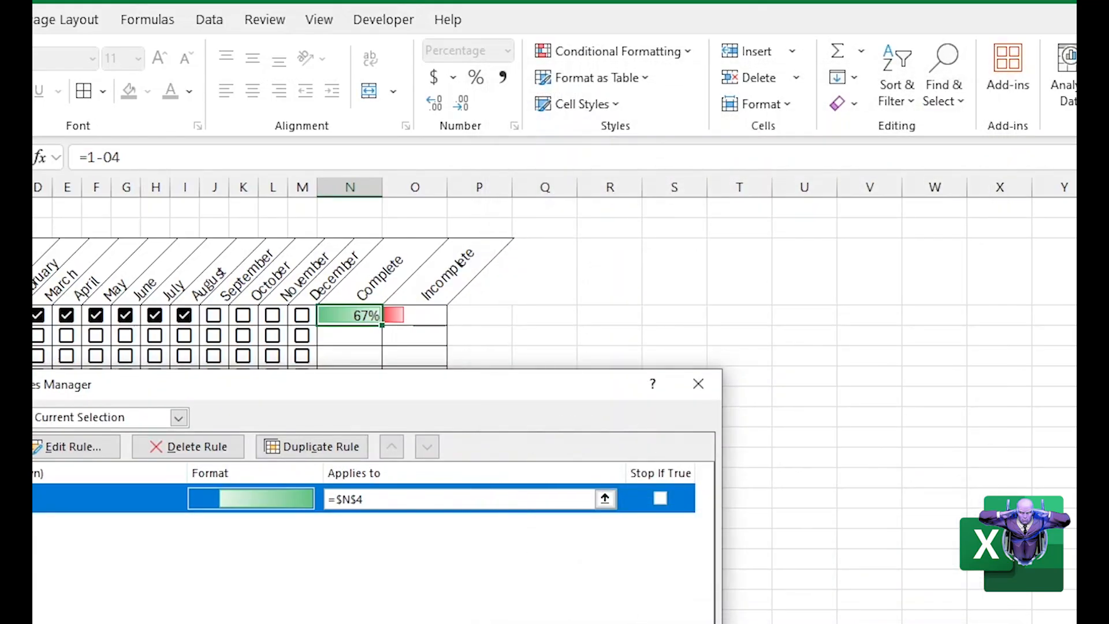
pyautogui.click(511, 623)
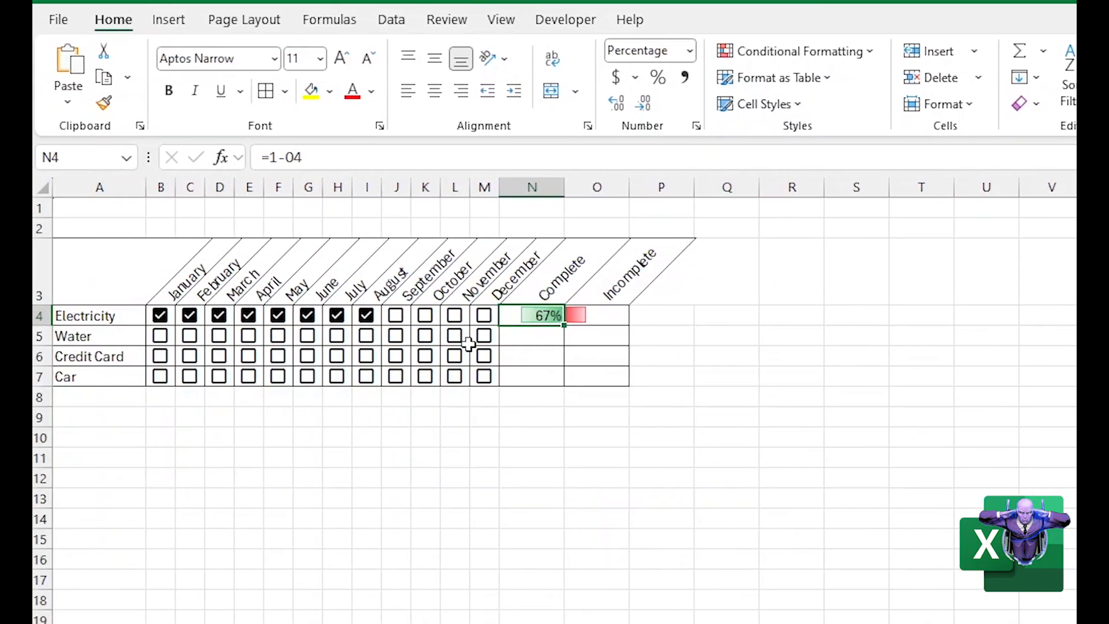
# Tick the Electricity checkboxes for September through December to test the right-to-left Complete bar
pyautogui.click(396, 315)
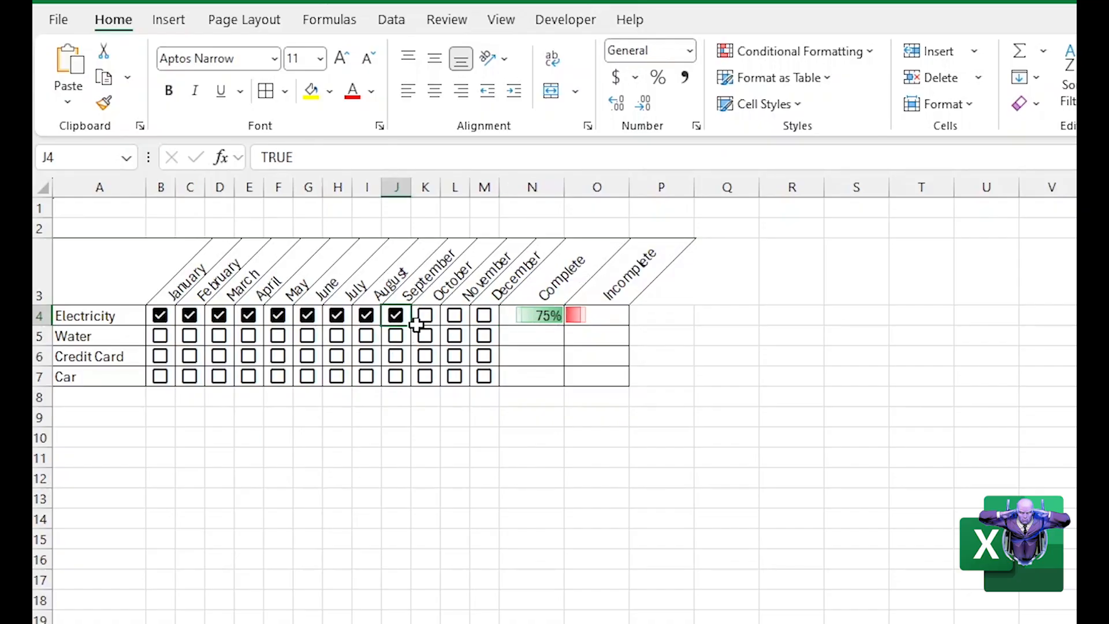
pyautogui.click(433, 323)
pyautogui.click(432, 322)
pyautogui.click(461, 321)
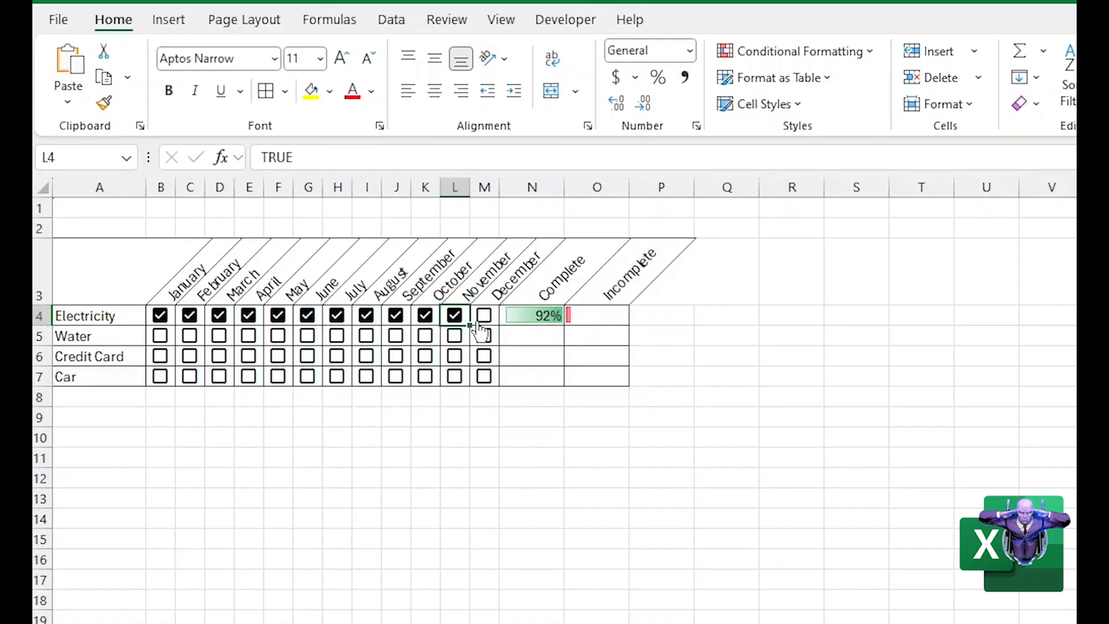
pyautogui.click(480, 325)
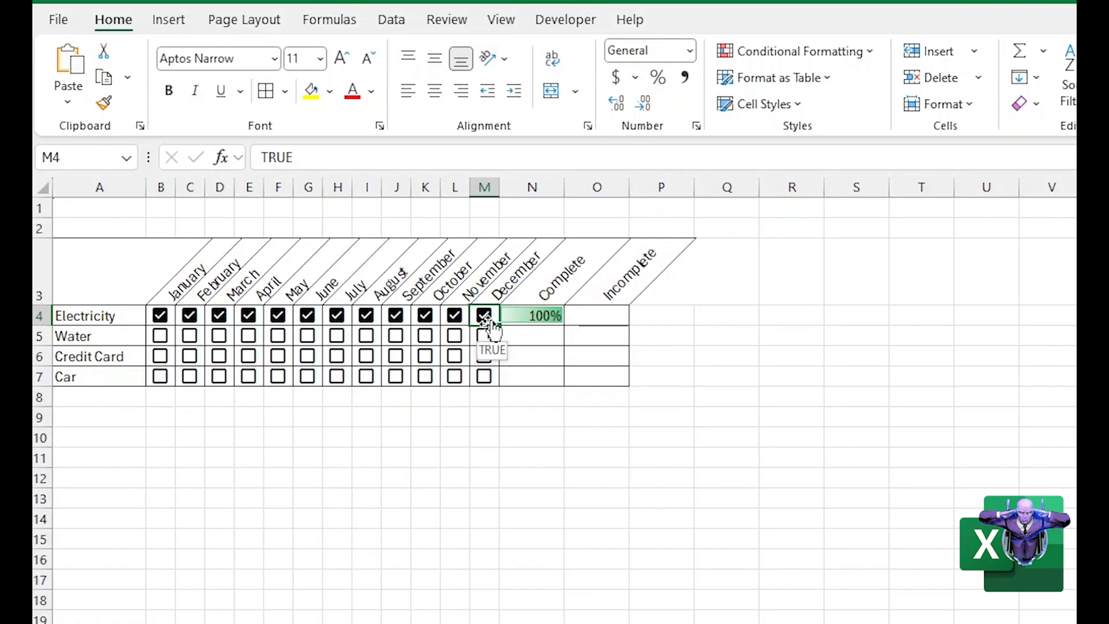
# Widen the Complete and Incomplete columns N and O equally to about twice their width
pyautogui.moveTo(535, 184); pyautogui.dragTo(618, 191)
pyautogui.click(483, 377)
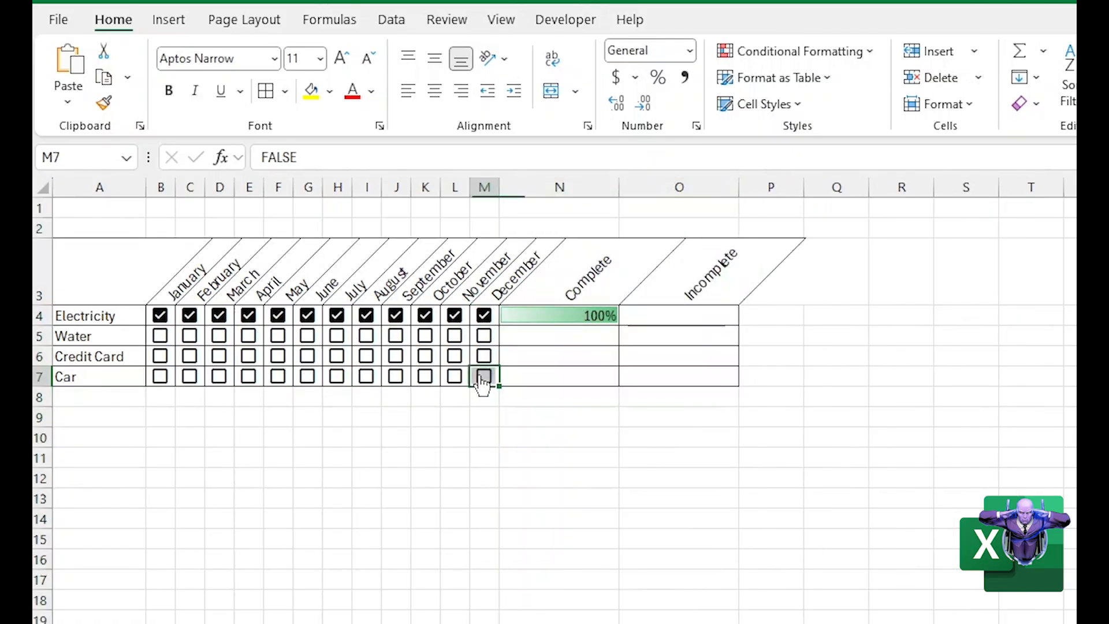
# Clear the Electricity checkboxes from December back to June, and clear the Car checkbox for December
pyautogui.click(485, 316)
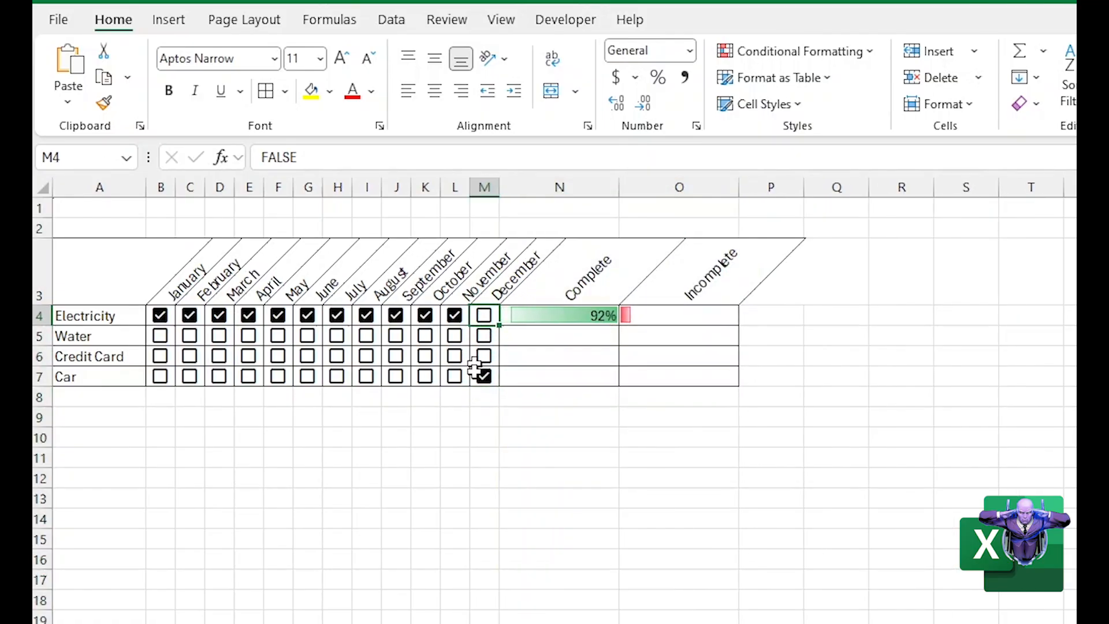
pyautogui.click(454, 315)
pyautogui.click(425, 315)
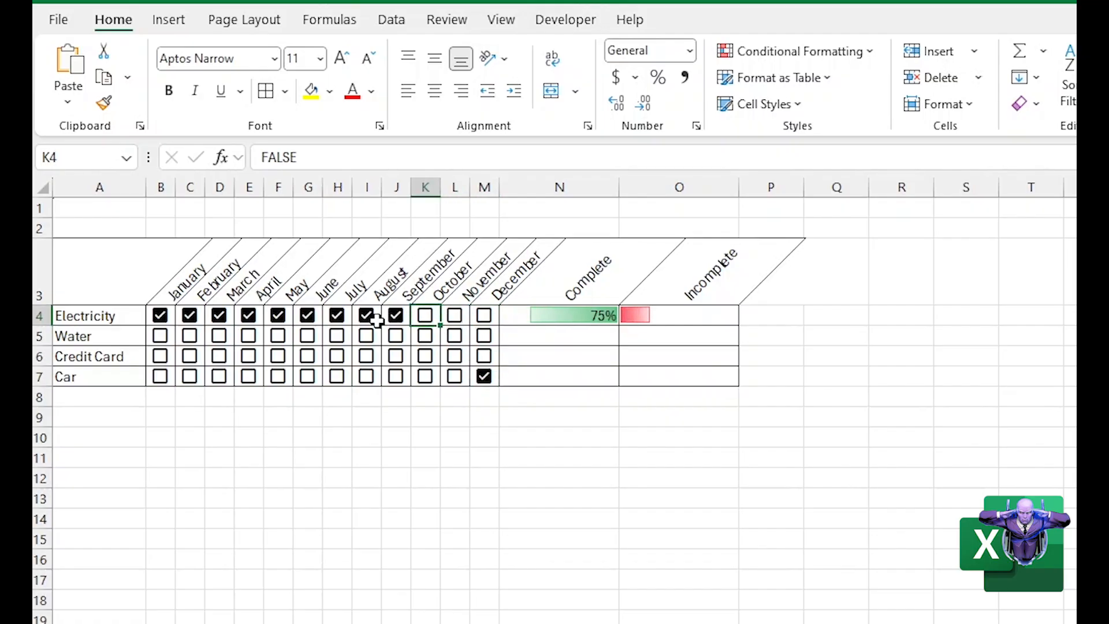
pyautogui.click(396, 314)
pyautogui.click(366, 315)
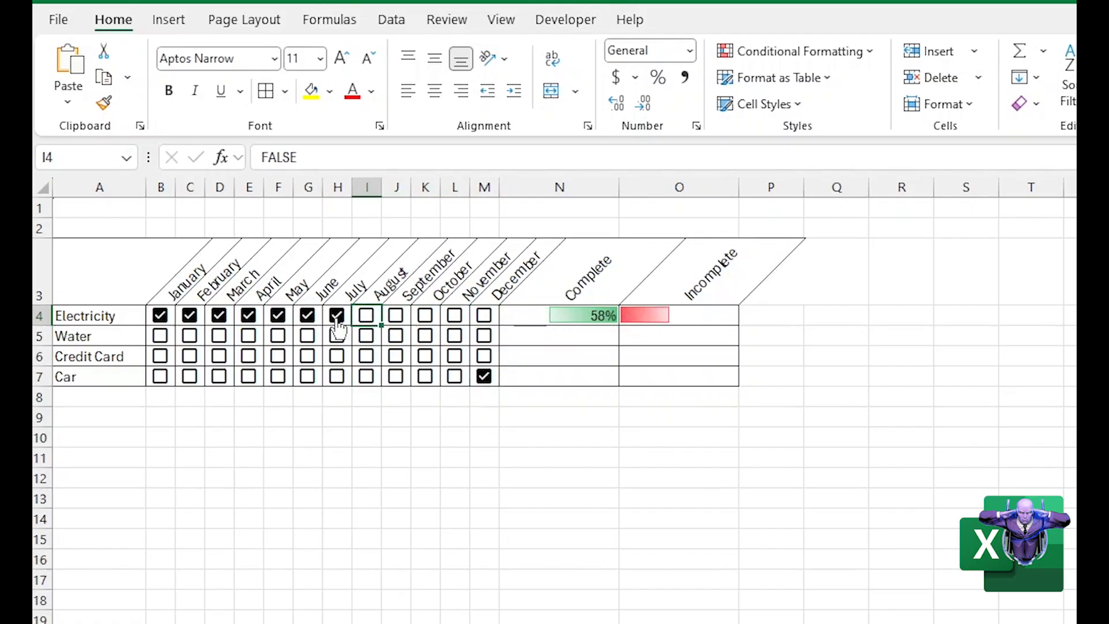
pyautogui.click(337, 315)
pyautogui.click(307, 314)
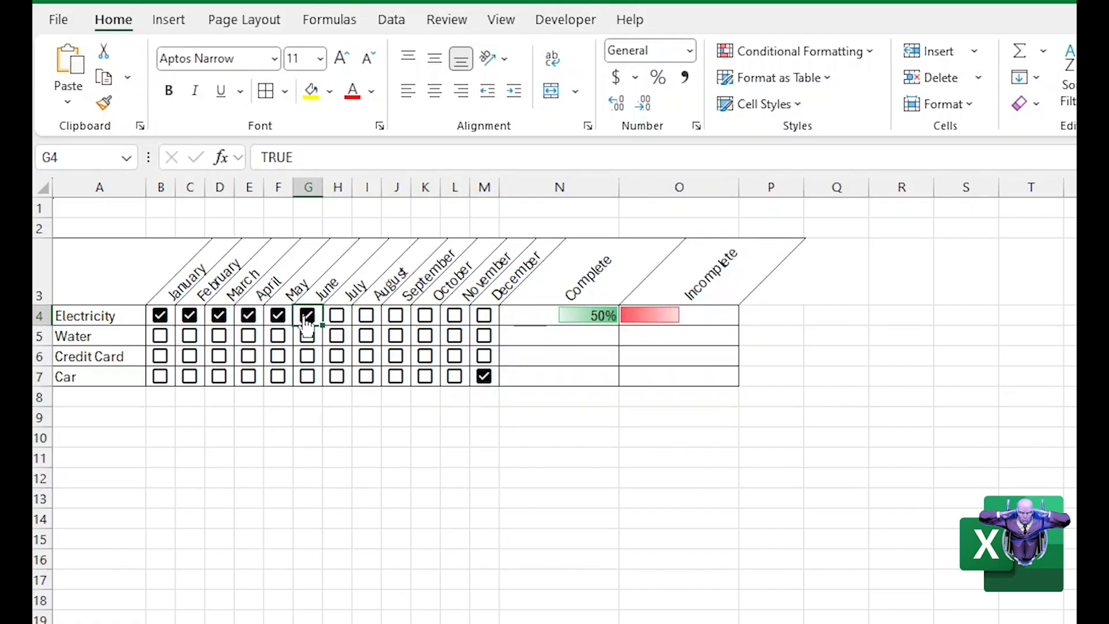
pyautogui.click(484, 376)
# Fill the Complete and Incomplete formulas and data bars from N4:O4 down to the Car row
pyautogui.click(559, 458)
pyautogui.click(598, 317)
pyautogui.moveTo(598, 316); pyautogui.dragTo(667, 327)
pyautogui.moveTo(741, 325); pyautogui.dragTo(732, 387)
pyautogui.click(555, 438)
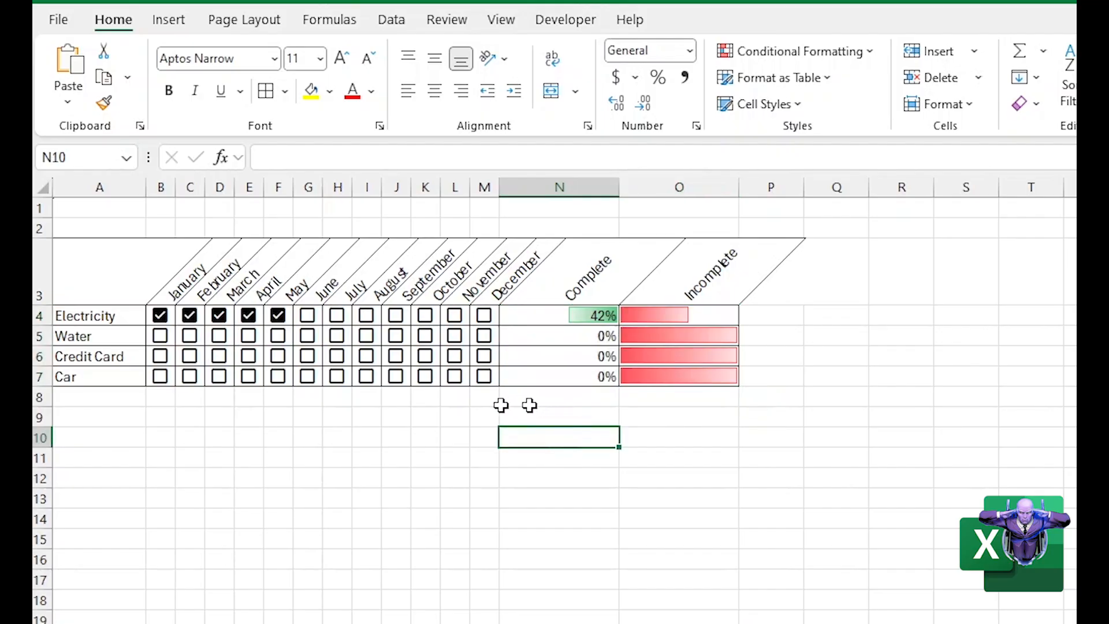
# Tick the Water checkboxes for January through March to test the row's progress bars
pyautogui.click(166, 341)
pyautogui.click(189, 340)
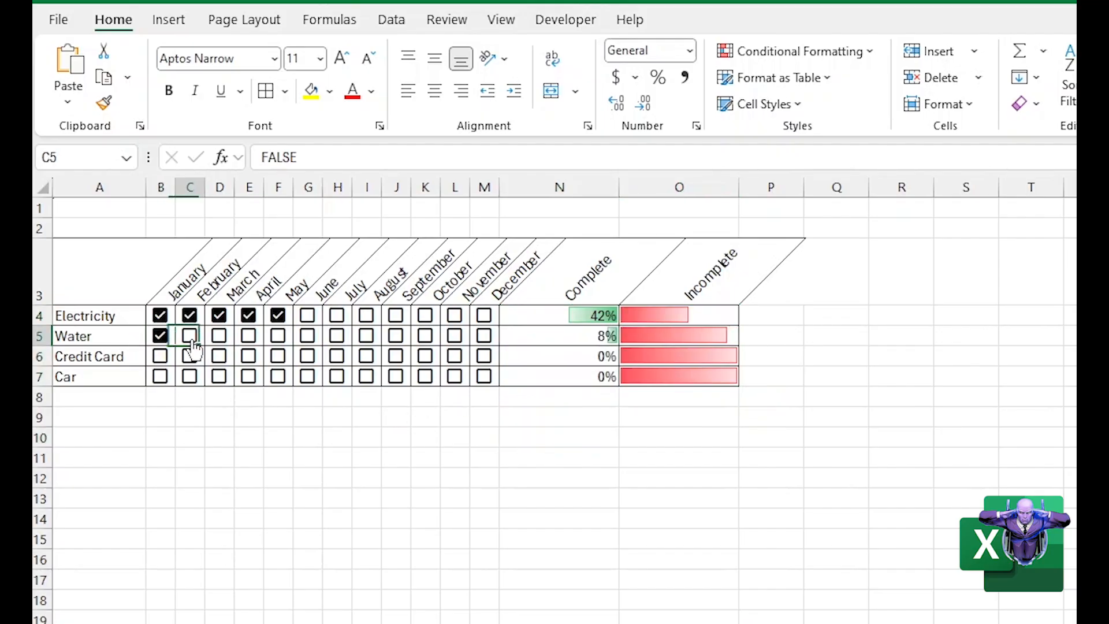
pyautogui.click(218, 341)
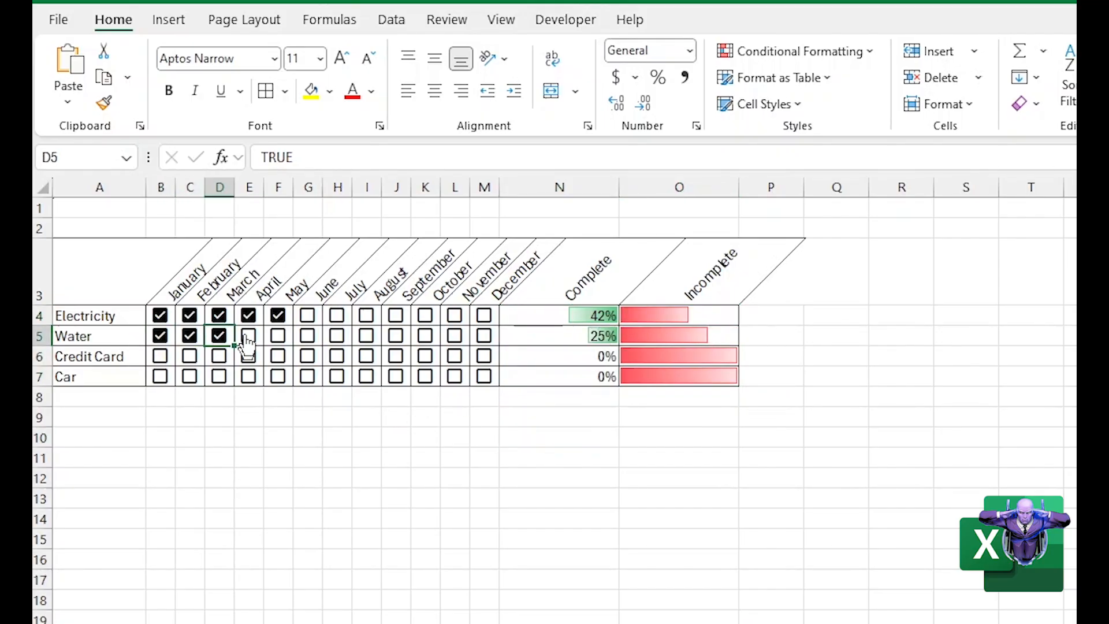